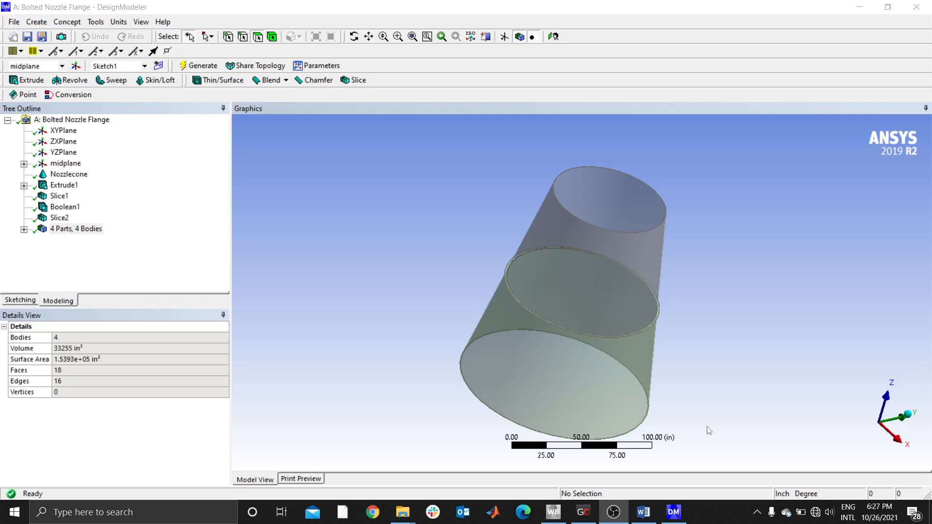
- Review the Nozzle Analysis document in Word, switch back to DesignModeler and examine the mating flange faces of the mid and lower nozzle
{"action": "left_click", "coordinate": [643, 512]}
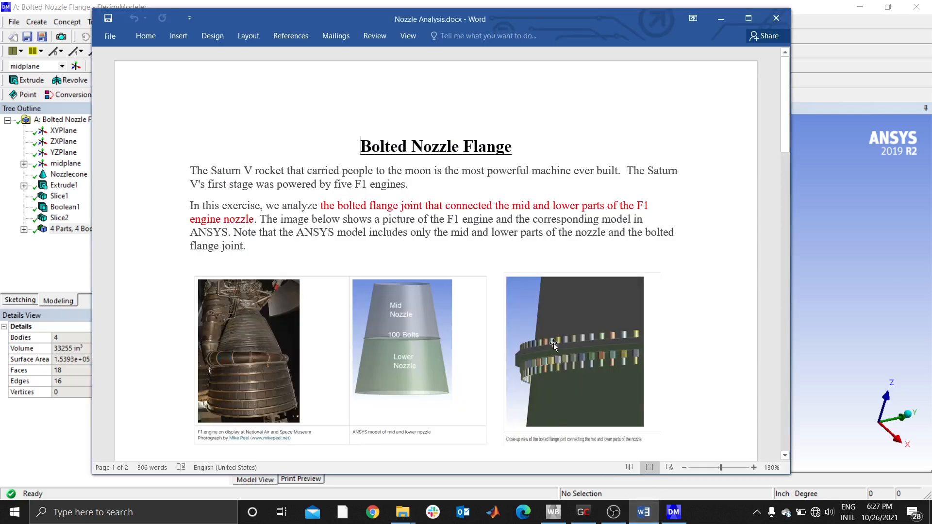
{"action": "left_click", "coordinate": [727, 22]}
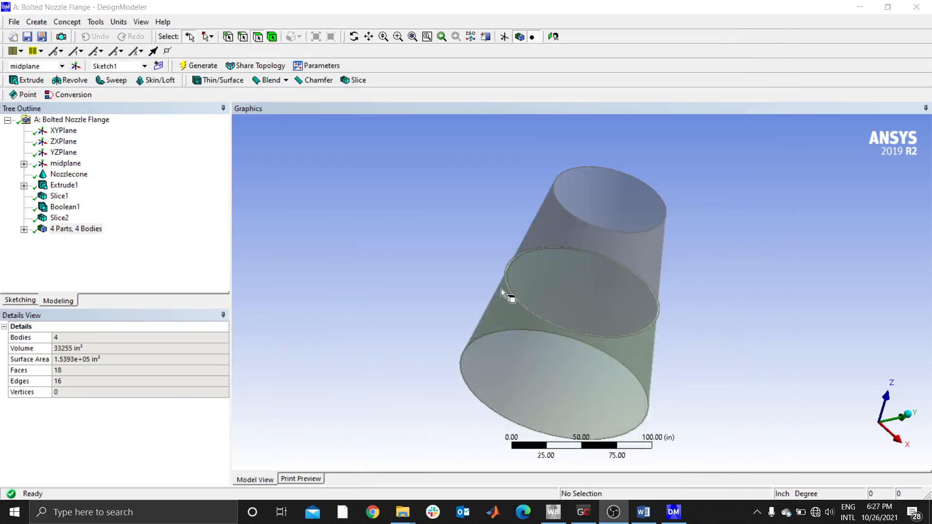
{"action": "mouse_move", "coordinate": [501, 292]}
{"action": "middle_mouse_down"}
{"action": "mouse_move", "coordinate": [522, 310]}
{"action": "mouse_move", "coordinate": [492, 273]}
{"action": "mouse_move", "coordinate": [494, 305]}
{"action": "middle_mouse_up"}
{"action": "scroll", "coordinate": [510, 307], "scroll_direction": "down", "scroll_amount": 2}
{"action": "scroll", "coordinate": [531, 290], "scroll_direction": "up", "scroll_amount": 7}
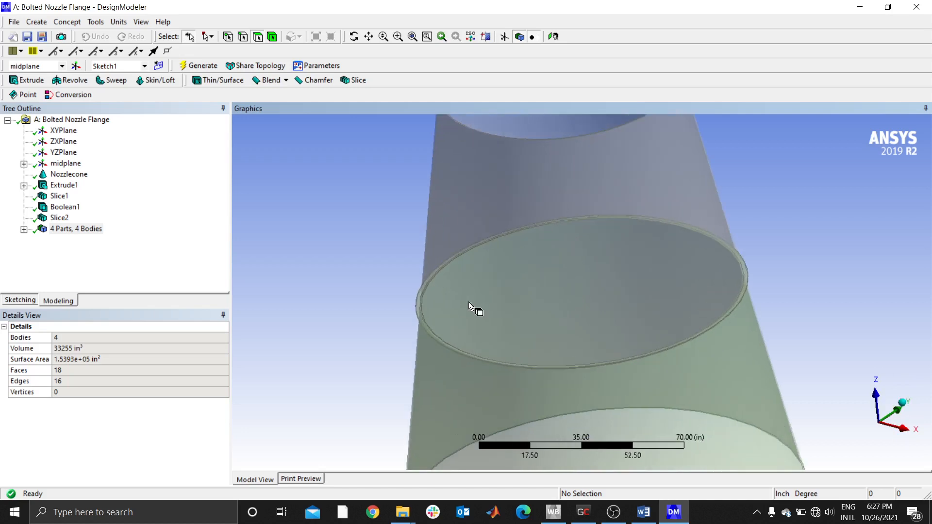
{"action": "scroll", "coordinate": [412, 315], "scroll_direction": "up", "scroll_amount": 3}
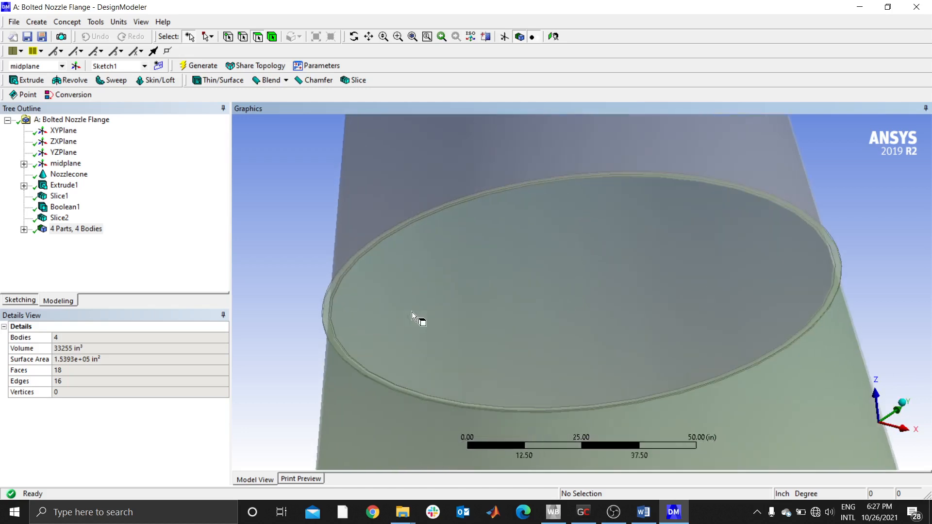
{"action": "left_click", "coordinate": [326, 313]}
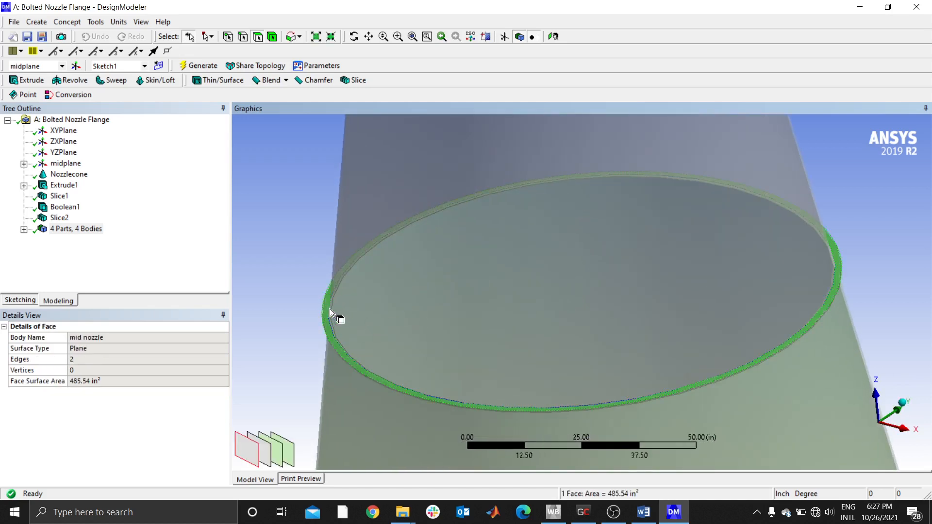
{"action": "mouse_move", "coordinate": [330, 308]}
{"action": "middle_mouse_down"}
{"action": "mouse_move", "coordinate": [359, 266]}
{"action": "mouse_move", "coordinate": [326, 235]}
{"action": "mouse_move", "coordinate": [337, 308]}
{"action": "middle_mouse_up"}
{"action": "left_click", "coordinate": [340, 258]}
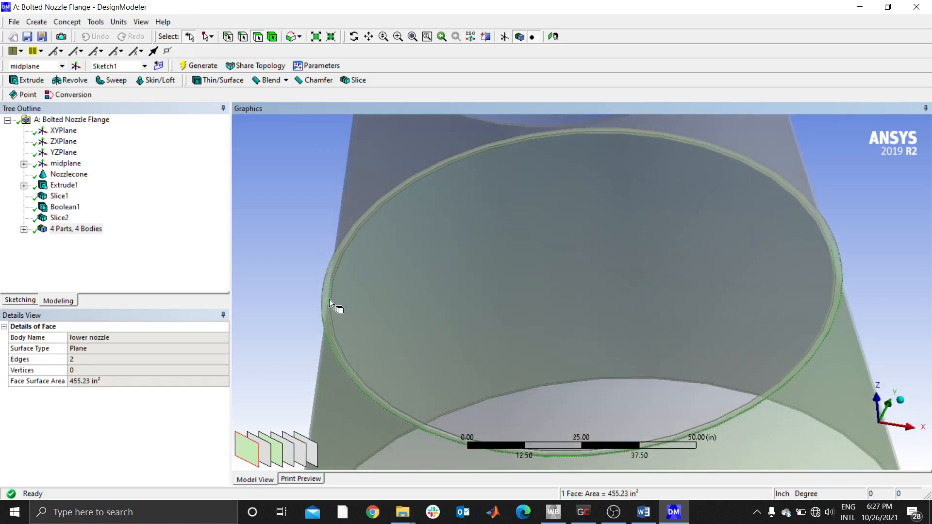
{"action": "left_click", "coordinate": [333, 313]}
{"action": "left_click", "coordinate": [286, 222]}
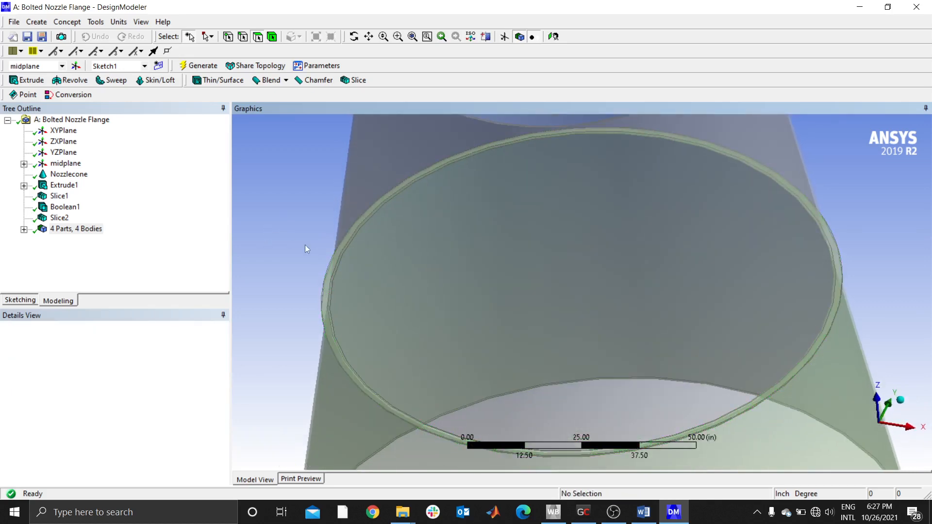
- Hide the lower nozzle body so that only the mid nozzle and its flange are displayed
{"action": "left_click", "coordinate": [25, 230]}
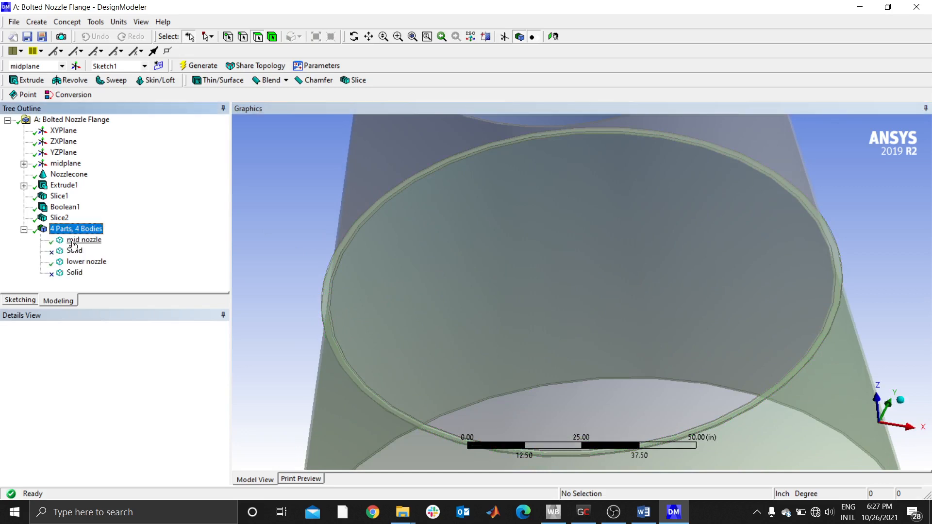
{"action": "left_click", "coordinate": [87, 263]}
{"action": "right_click", "coordinate": [88, 267]}
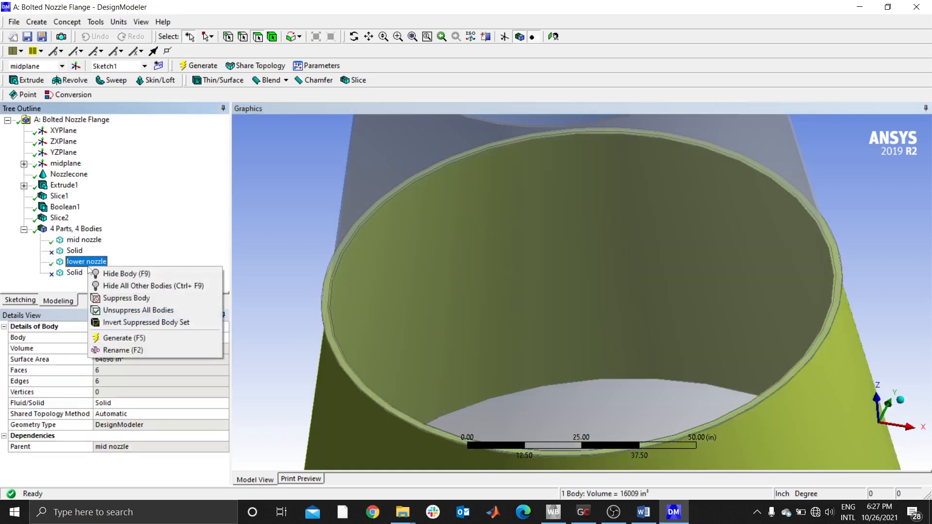
{"action": "left_click", "coordinate": [123, 274]}
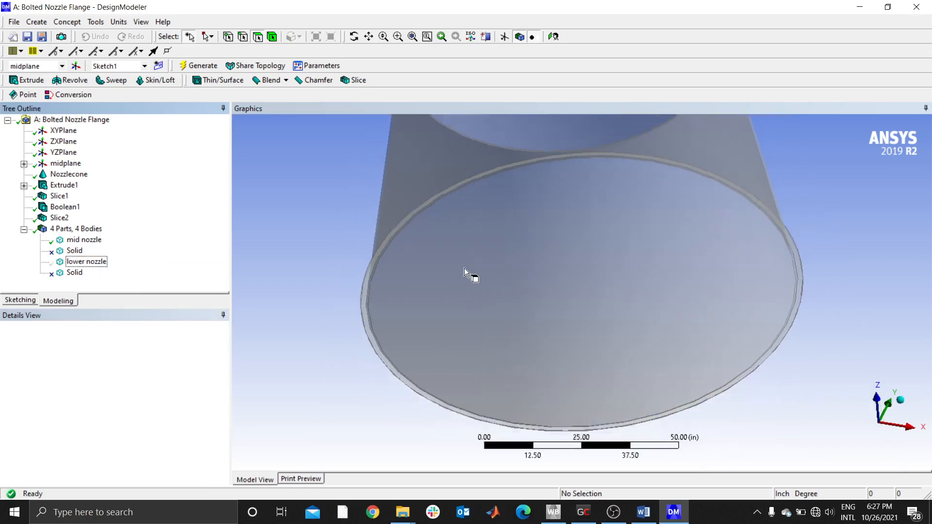
{"action": "middle_click_drag", "start_coordinate": [470, 272], "coordinate": [496, 187]}
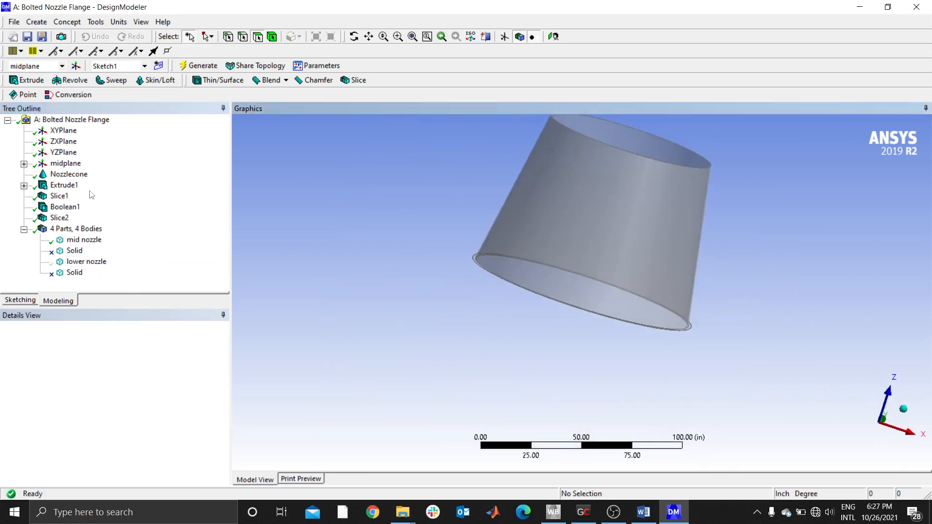
- Create a new sketch on the midplane plane and orient the view normal to that plane
{"action": "left_click", "coordinate": [63, 166]}
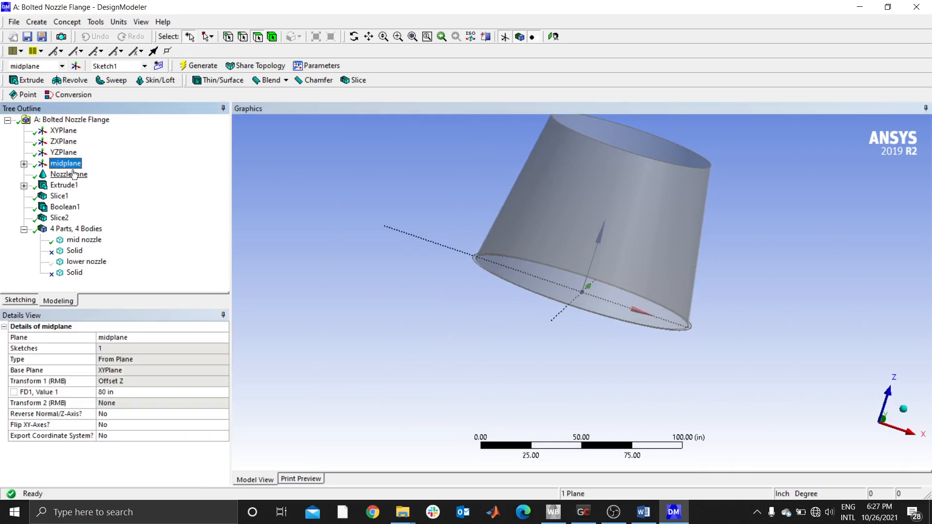
{"action": "left_click", "coordinate": [158, 66]}
{"action": "left_click", "coordinate": [70, 166]}
{"action": "right_click", "coordinate": [69, 168]}
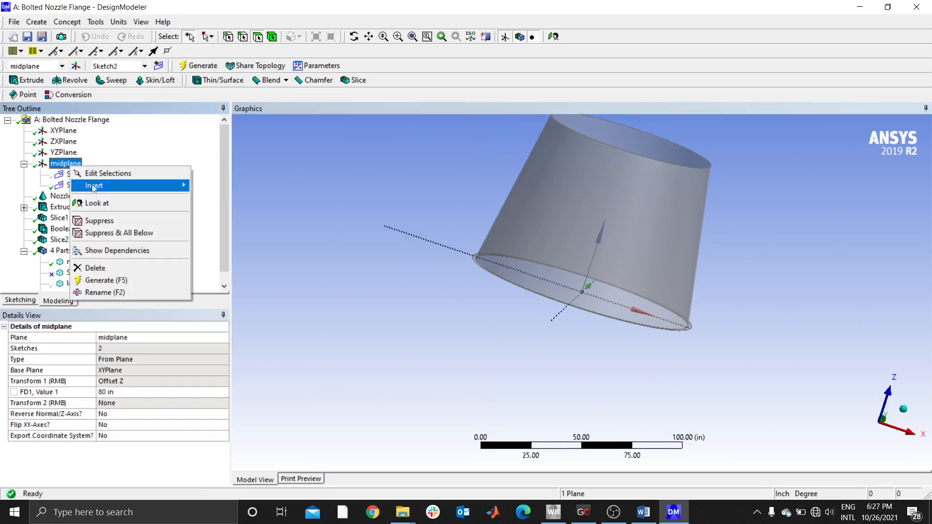
{"action": "left_click", "coordinate": [187, 203]}
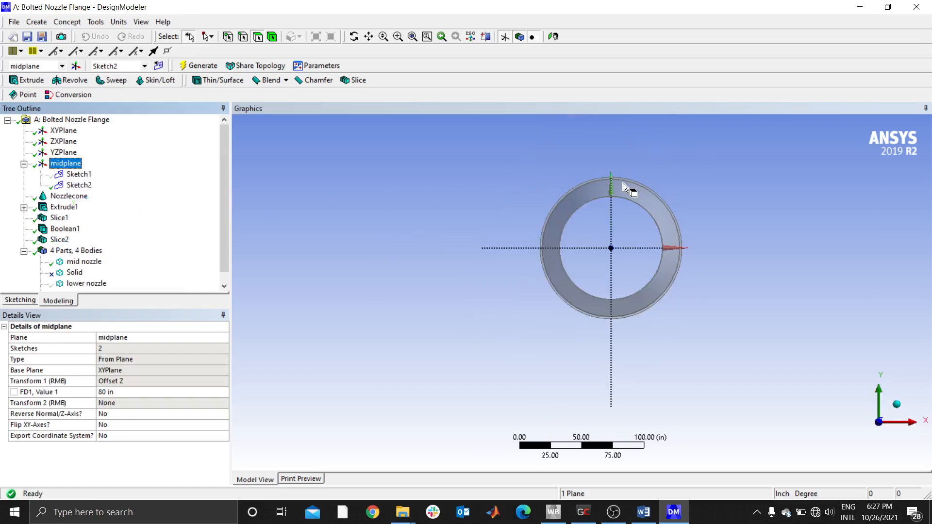
- Sketch a circle about 1.32 in in diameter, centred on the vertical axis within the upper part of the flange ring
{"action": "left_click", "coordinate": [398, 37]}
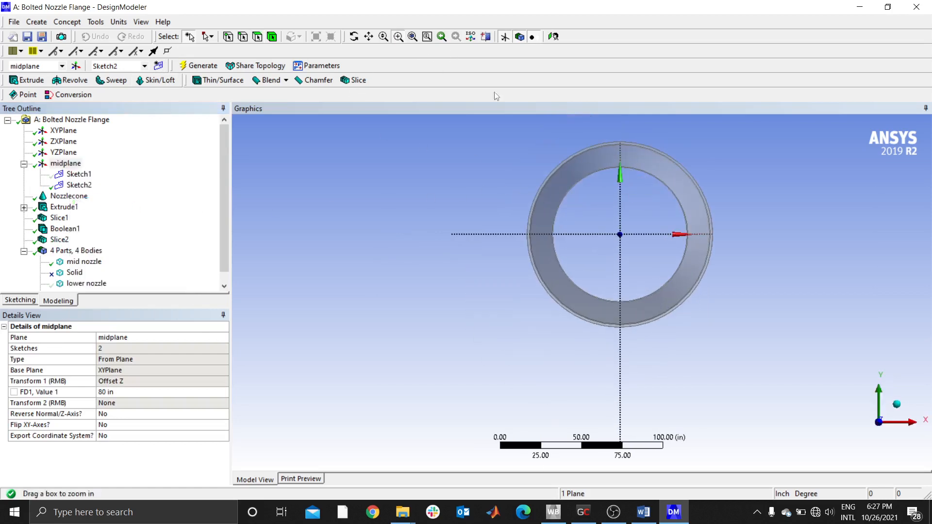
{"action": "left_click_drag", "start_coordinate": [585, 129], "coordinate": [647, 161]}
{"action": "left_click_drag", "start_coordinate": [589, 231], "coordinate": [693, 349]}
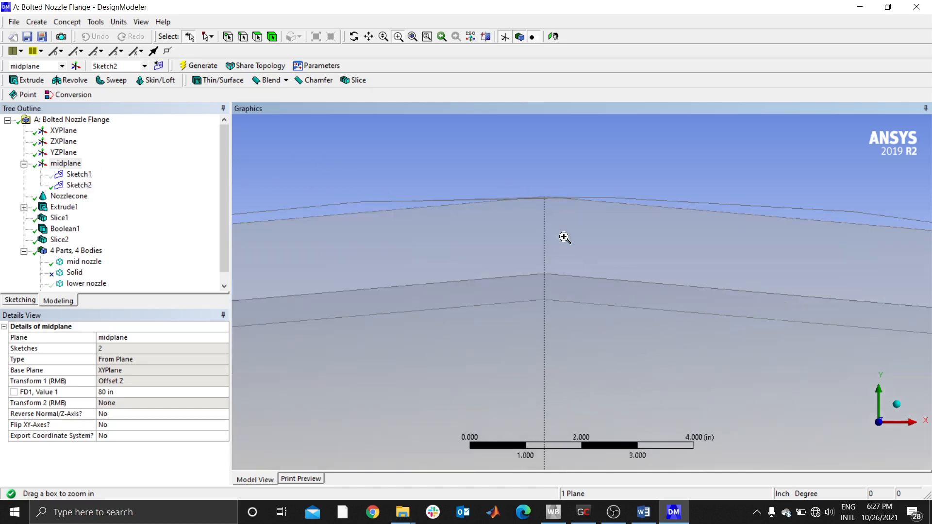
{"action": "left_click", "coordinate": [19, 301]}
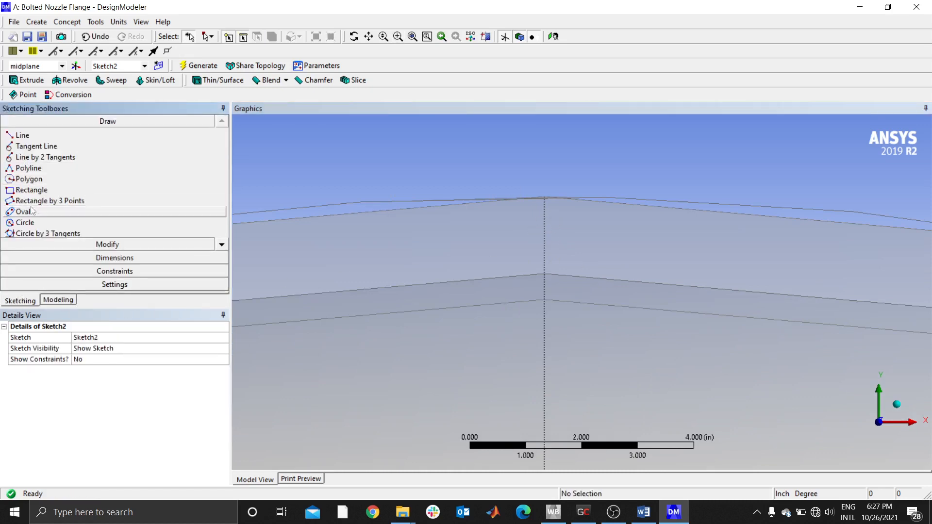
{"action": "left_click", "coordinate": [24, 222]}
{"action": "left_click", "coordinate": [544, 239]}
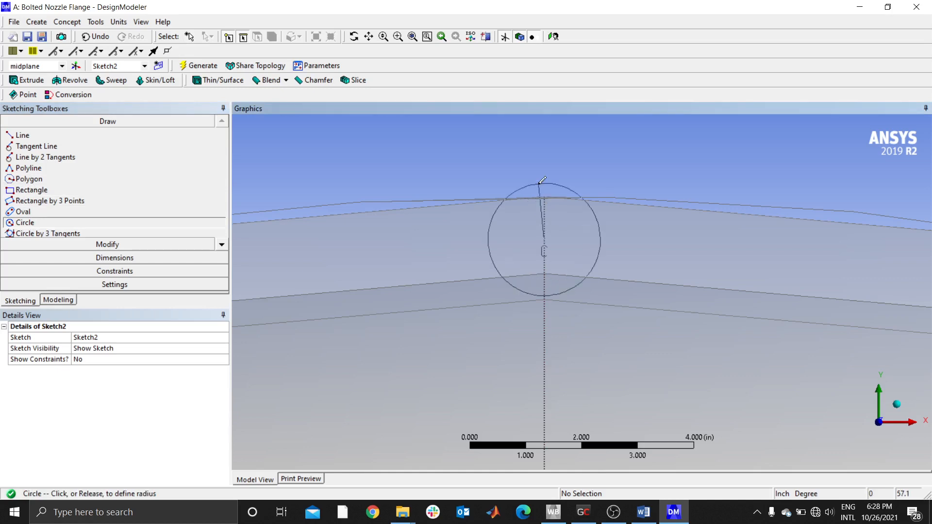
{"action": "left_click", "coordinate": [510, 243]}
- Add a diameter dimension to the small circle on the flange and set it to 0.3125 in
{"action": "left_click", "coordinate": [69, 259]}
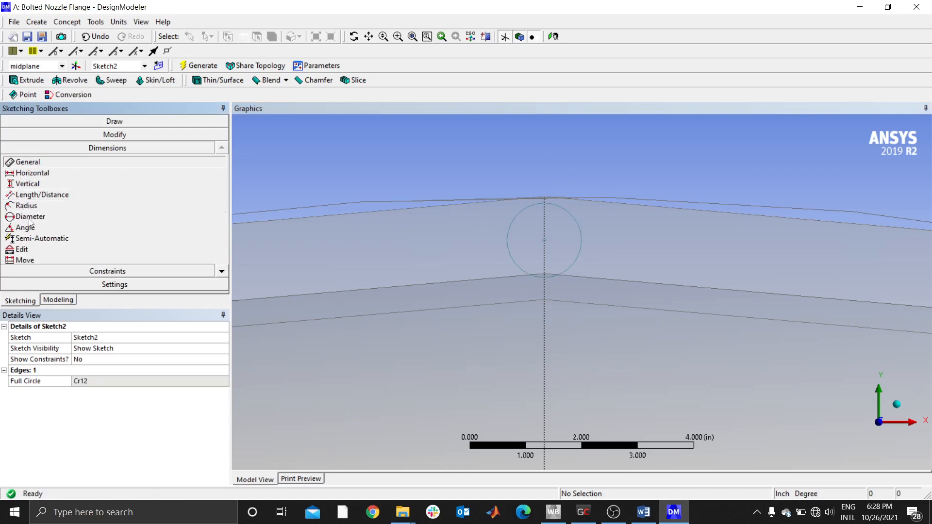
{"action": "left_click", "coordinate": [29, 217]}
{"action": "left_click", "coordinate": [518, 216]}
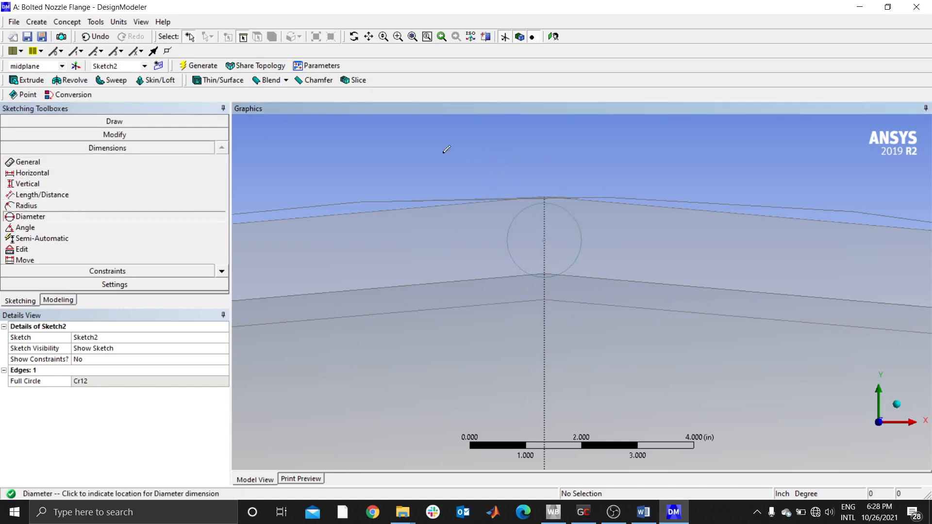
{"action": "left_click", "coordinate": [408, 159]}
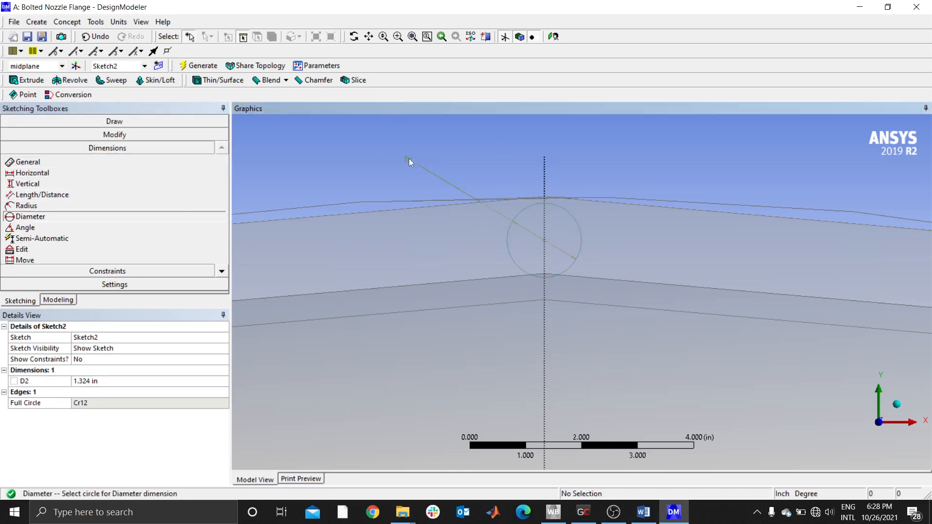
{"action": "left_click", "coordinate": [99, 381]}
{"action": "type", "text": "0.3125"}
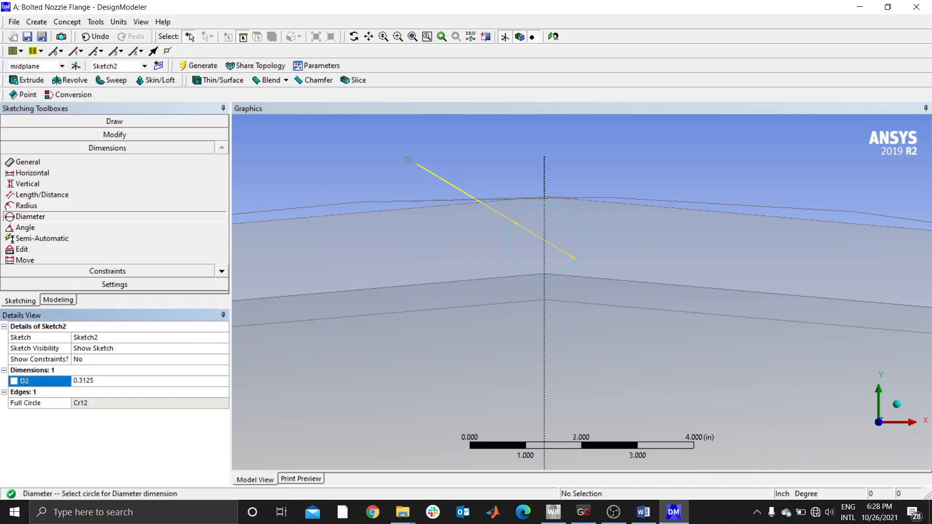
{"action": "key", "text": "Return"}
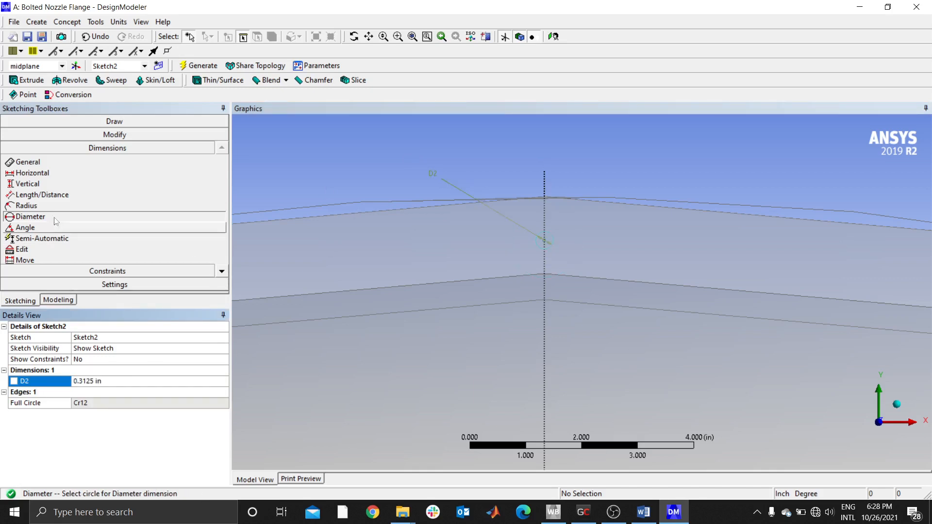
- Show Sketch1 of the midplane so that the flange's outer circle can be referenced
{"action": "left_click", "coordinate": [61, 301]}
{"action": "right_click", "coordinate": [78, 175]}
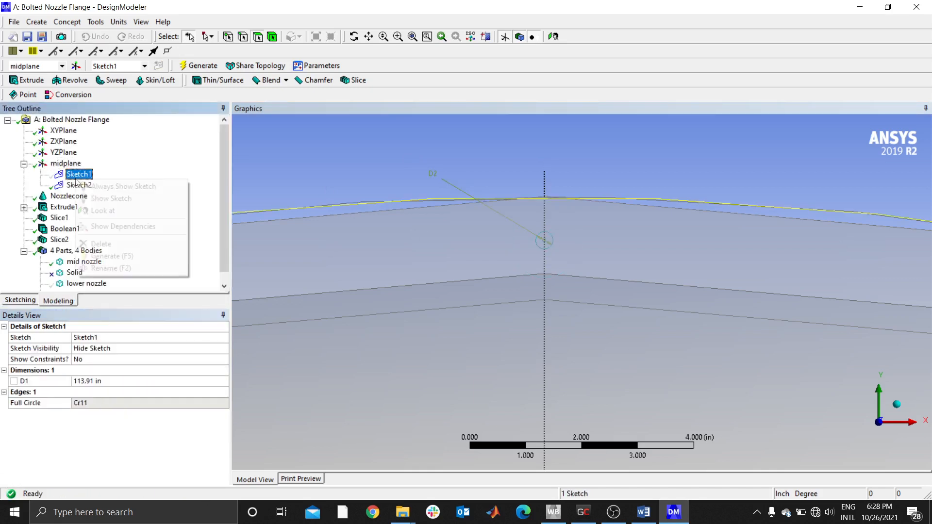
{"action": "left_click", "coordinate": [111, 199]}
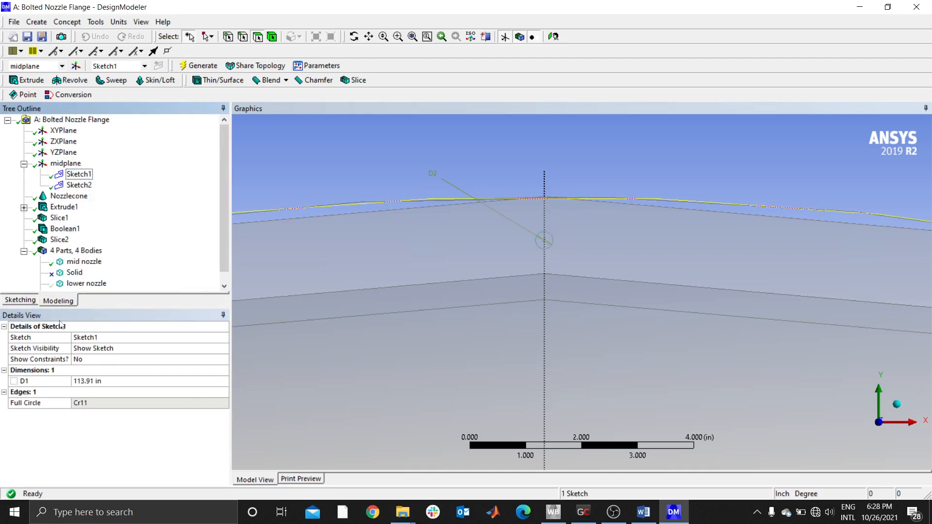
- Add a vertical dimension between the small circle's centre and the flange's outer circle from Sketch1
{"action": "left_click", "coordinate": [29, 302]}
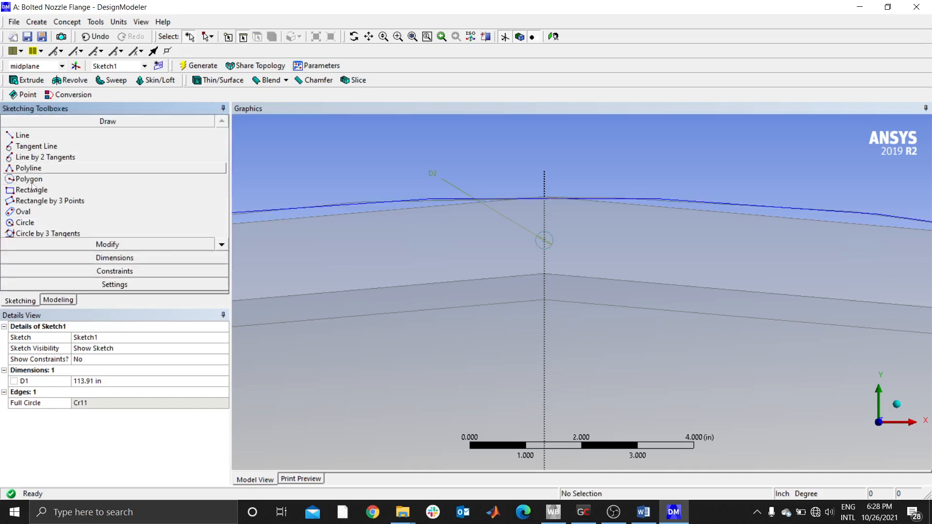
{"action": "left_click", "coordinate": [116, 257]}
{"action": "left_click", "coordinate": [27, 184]}
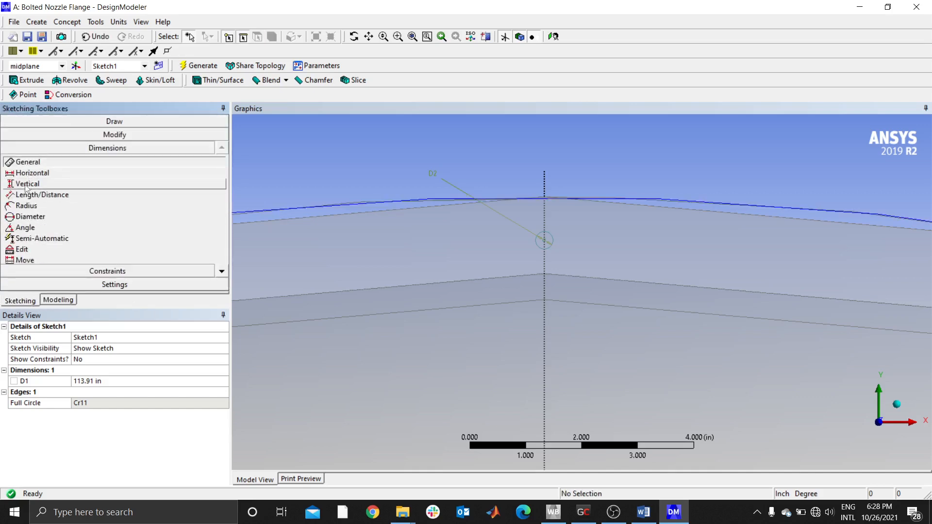
{"action": "left_click", "coordinate": [602, 202]}
{"action": "left_click", "coordinate": [546, 241]}
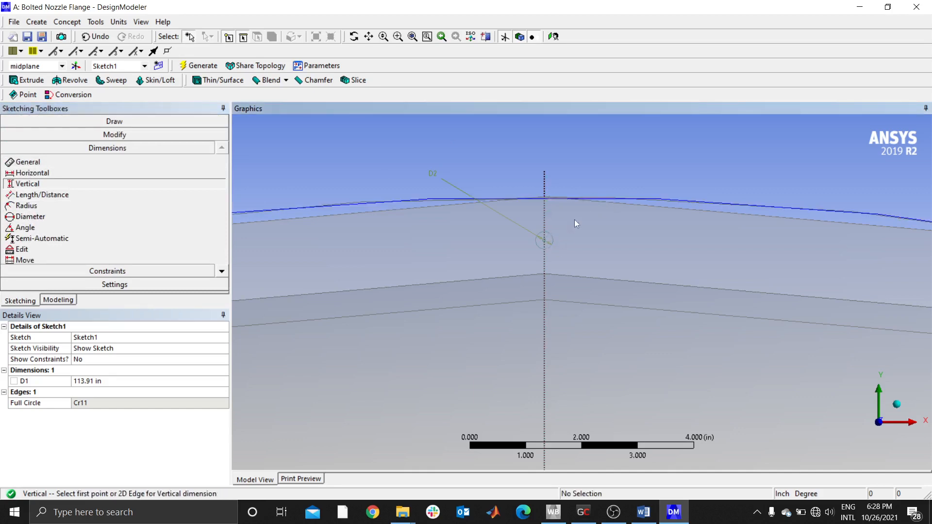
{"action": "left_click", "coordinate": [545, 241]}
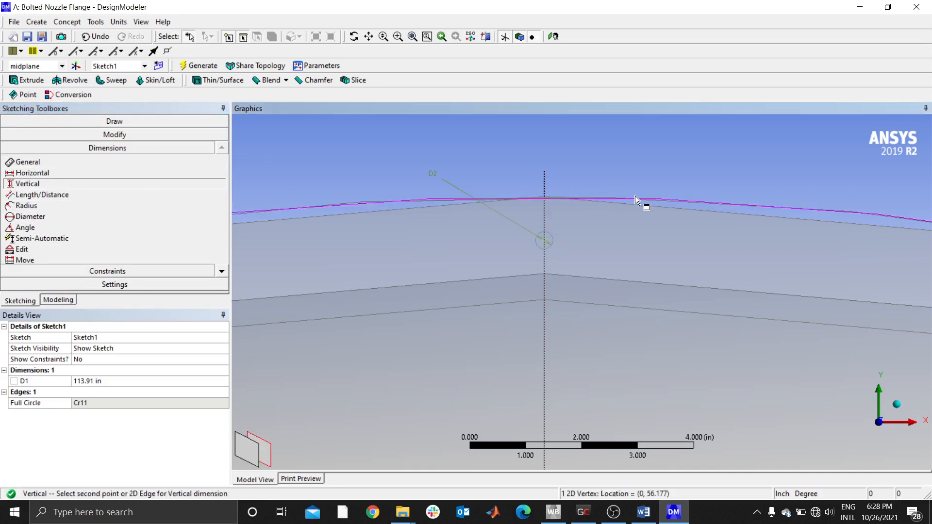
{"action": "left_click", "coordinate": [601, 198]}
{"action": "left_click", "coordinate": [599, 218]}
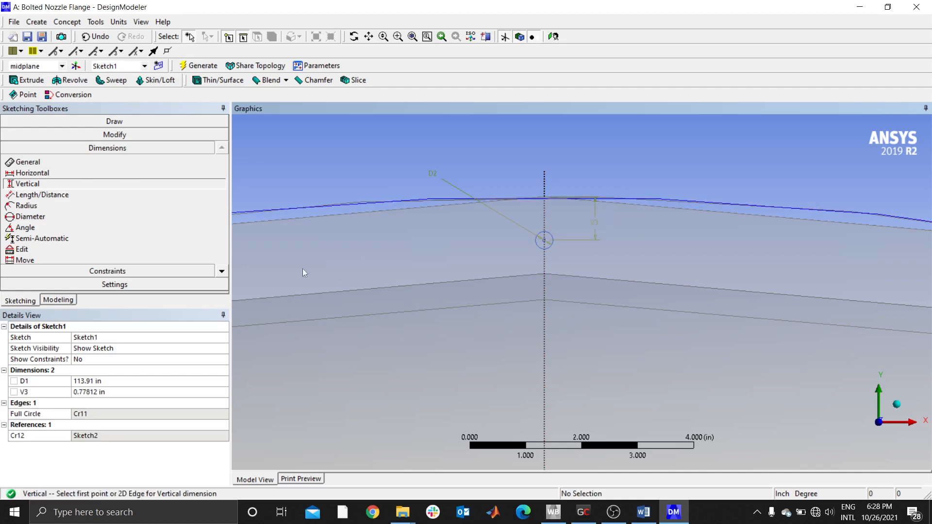
- Set the vertical distance from the flange's outer circle to the small circle's centre to 0.625 in
{"action": "left_click", "coordinate": [107, 393]}
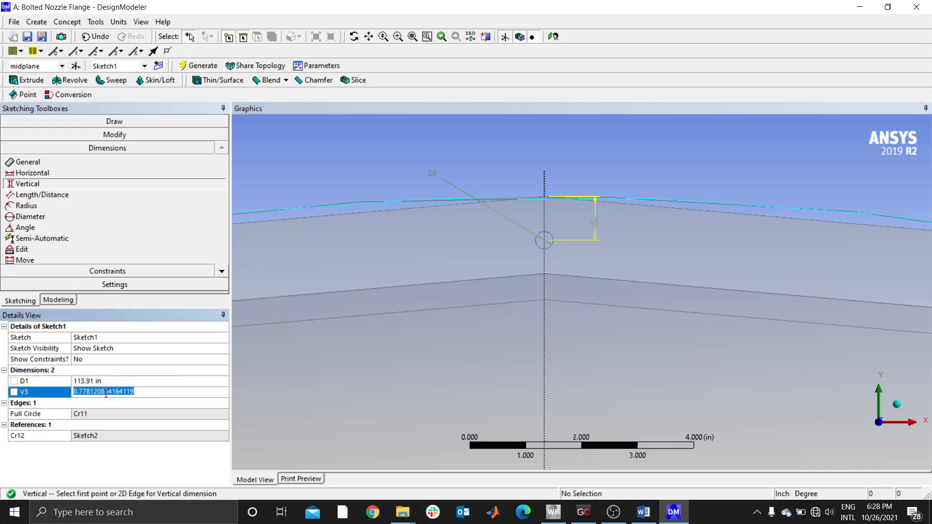
{"action": "type", "text": "0.6"}
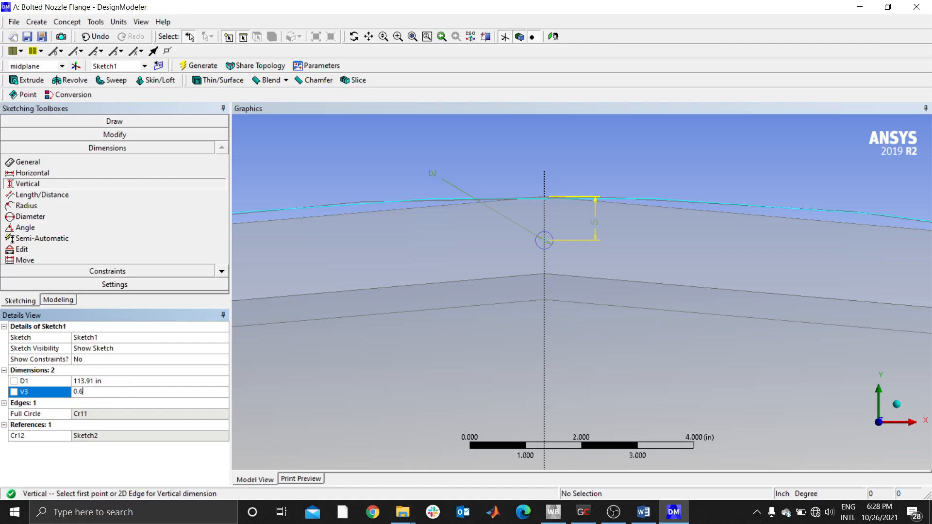
{"action": "type", "text": "25"}
{"action": "key", "text": "Return"}
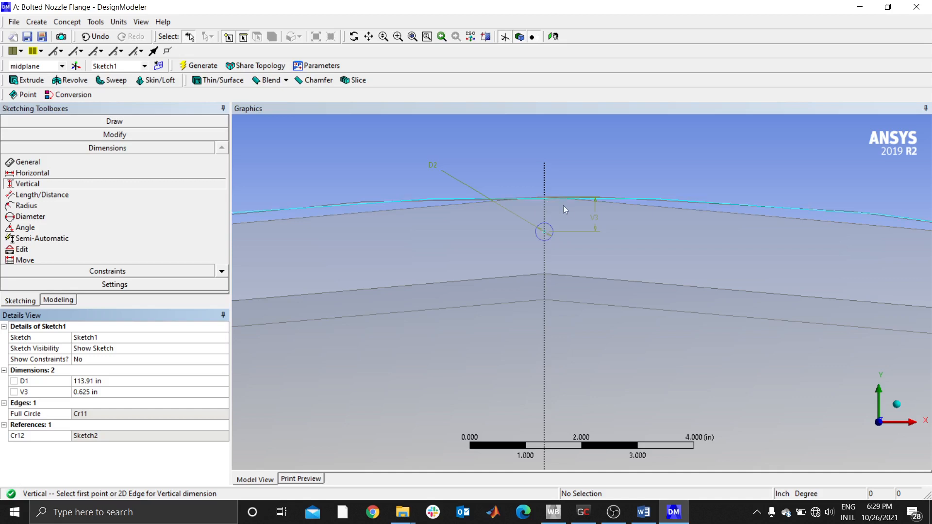
- Start an extrusion of the small hole circle in Sketch2 with its direction set to Both - Asymmetric
{"action": "left_click", "coordinate": [28, 81]}
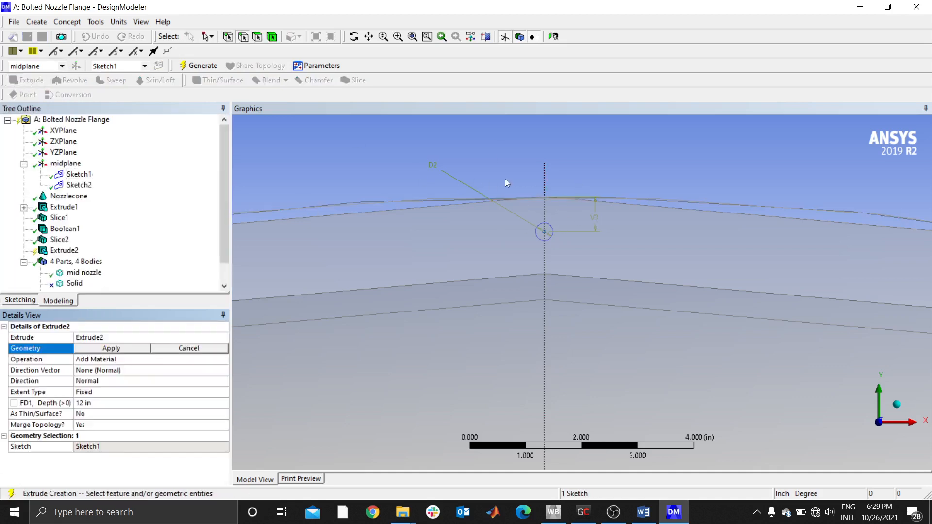
{"action": "left_click", "coordinate": [545, 226]}
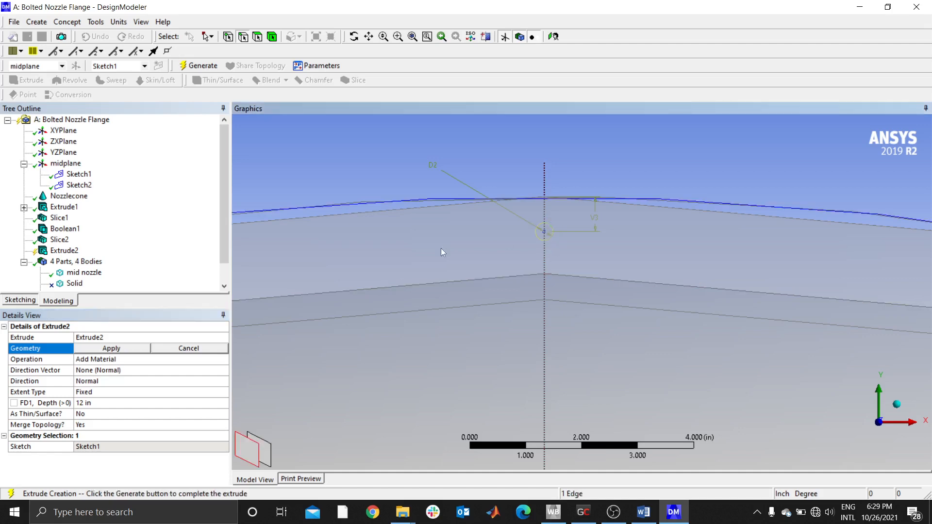
{"action": "left_click", "coordinate": [111, 349]}
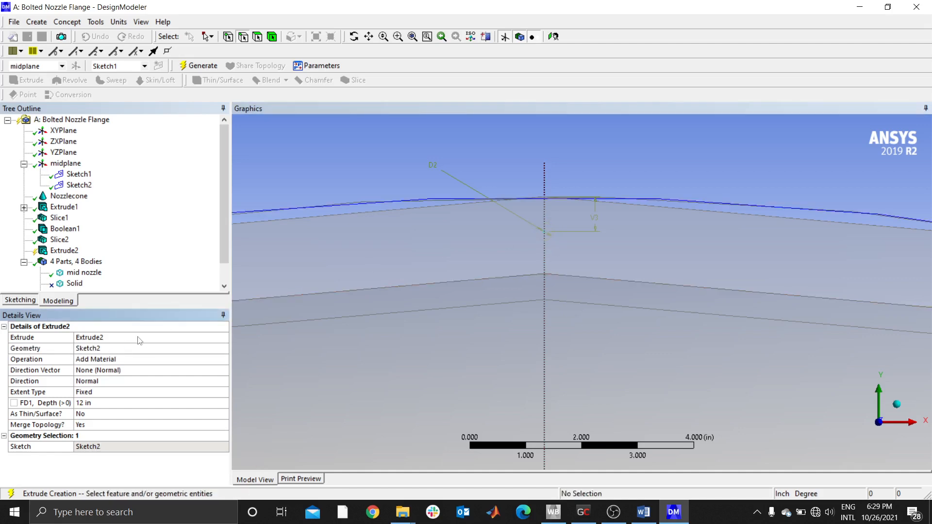
{"action": "left_click", "coordinate": [104, 383]}
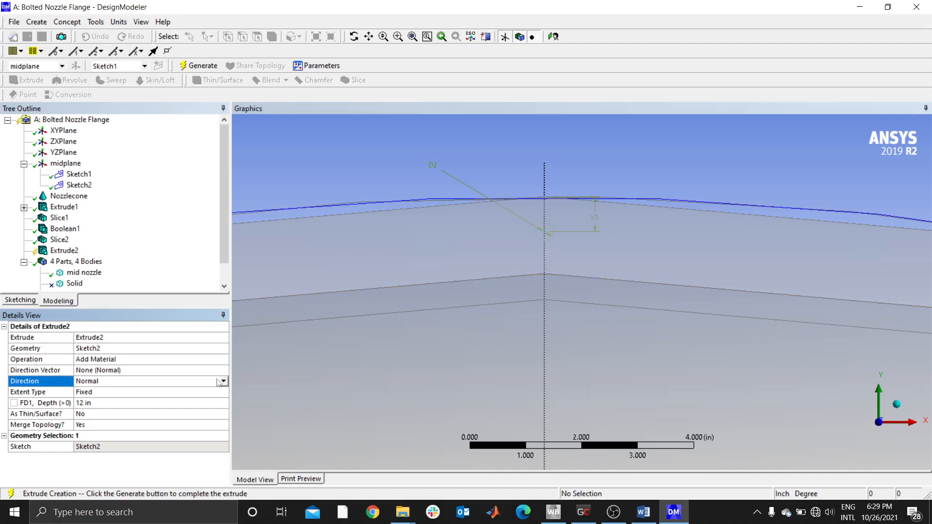
{"action": "left_click", "coordinate": [223, 382]}
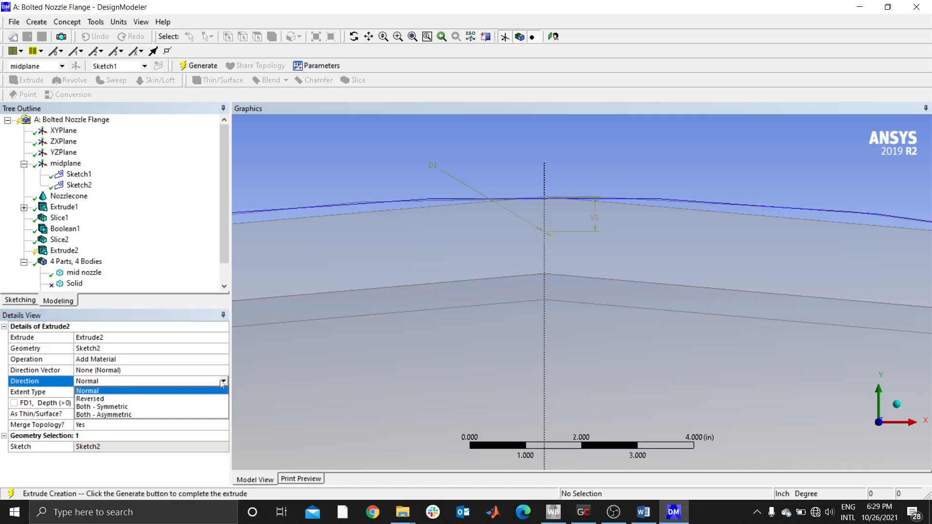
{"action": "left_click", "coordinate": [115, 416]}
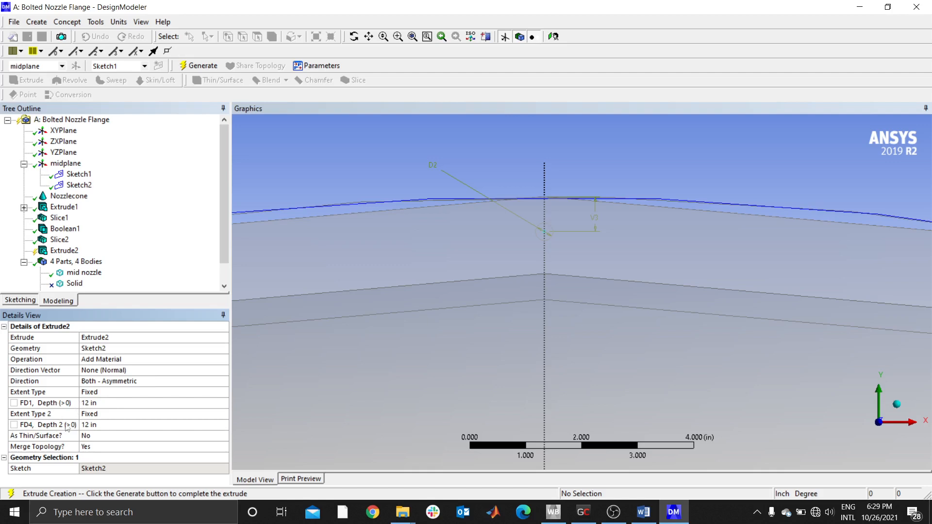
- Set the extrusion depths to 0.562 in and 0.875 in, and generate the cylinder
{"action": "left_click", "coordinate": [98, 407]}
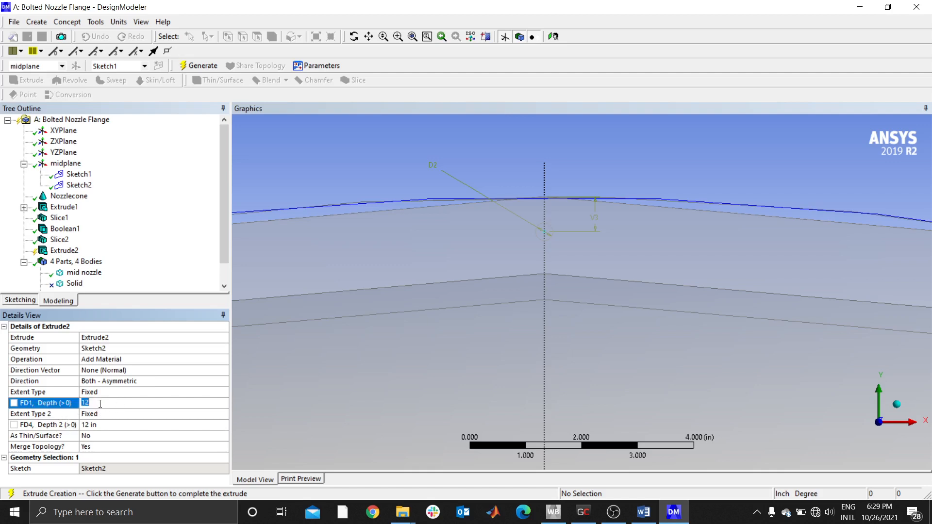
{"action": "type", "text": "0.56"}
{"action": "key", "text": "Return"}
{"action": "left_click", "coordinate": [98, 424]}
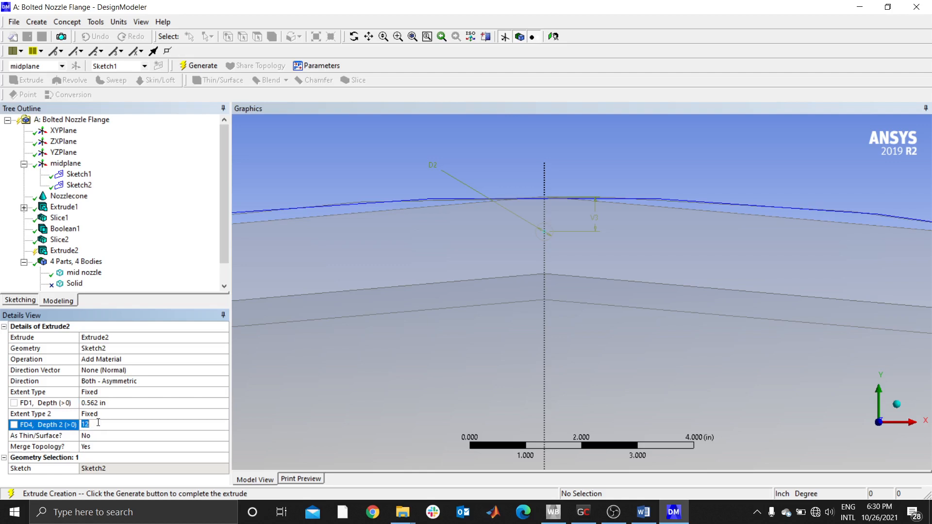
{"action": "type", "text": "0.875"}
{"action": "key", "text": "Return"}
{"action": "left_click", "coordinate": [199, 66]}
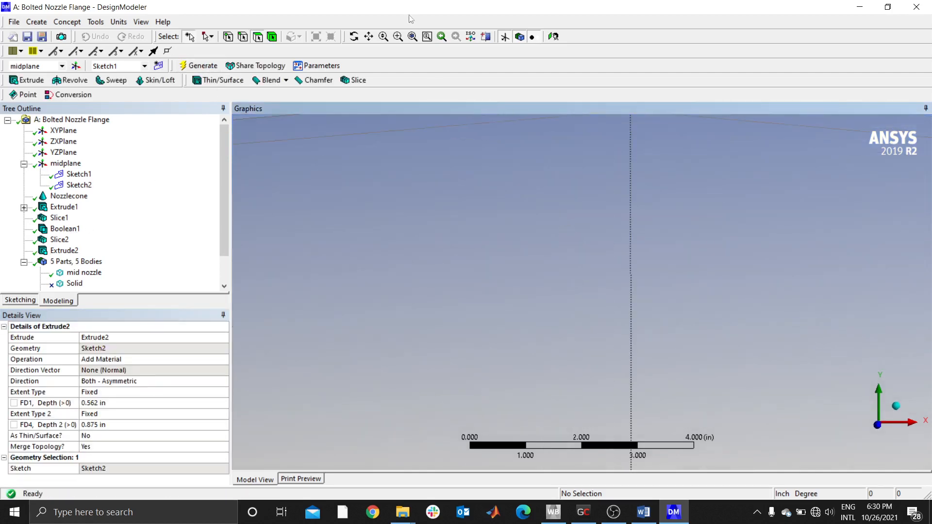
- Examine the extruded cylinder up close at an angle to check how it passes through the flange
{"action": "left_click", "coordinate": [412, 36]}
{"action": "middle_click_drag", "start_coordinate": [660, 172], "coordinate": [620, 183]}
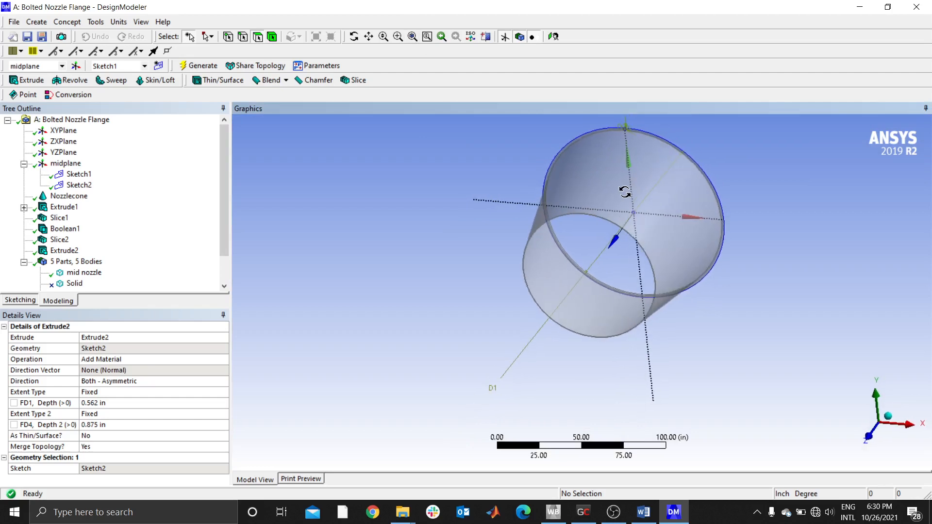
{"action": "left_click", "coordinate": [398, 36]}
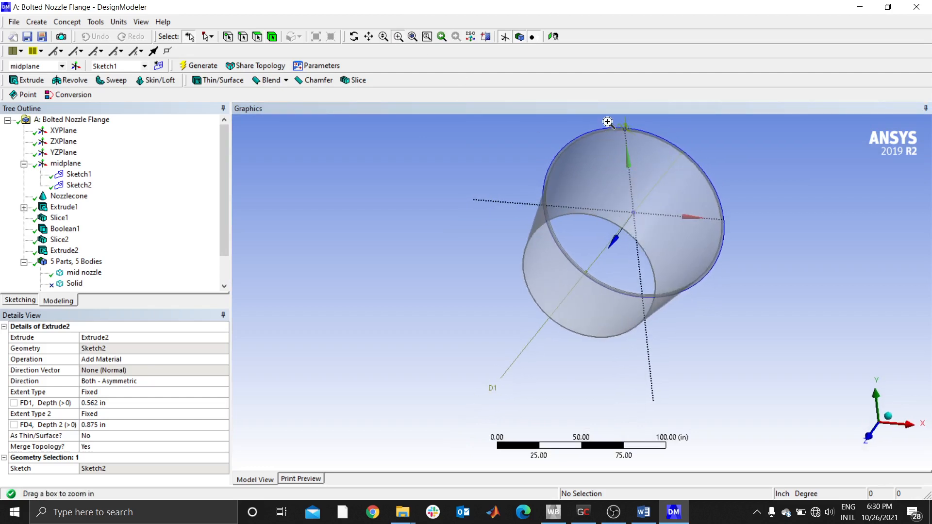
{"action": "left_click_drag", "start_coordinate": [610, 119], "coordinate": [645, 150]}
{"action": "left_click_drag", "start_coordinate": [538, 190], "coordinate": [604, 262]}
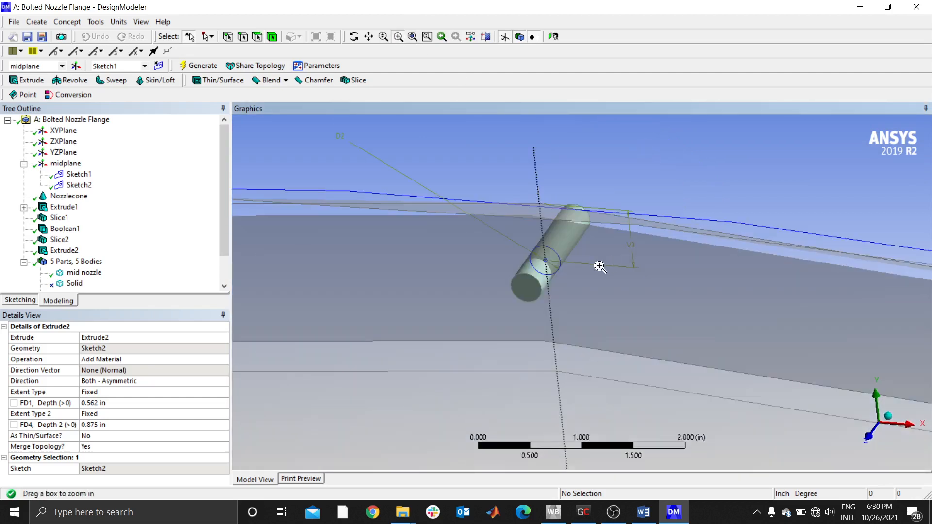
{"action": "scroll", "coordinate": [589, 279], "scroll_direction": "up", "scroll_amount": 1}
{"action": "middle_click_drag", "start_coordinate": [589, 279], "coordinate": [568, 291]}
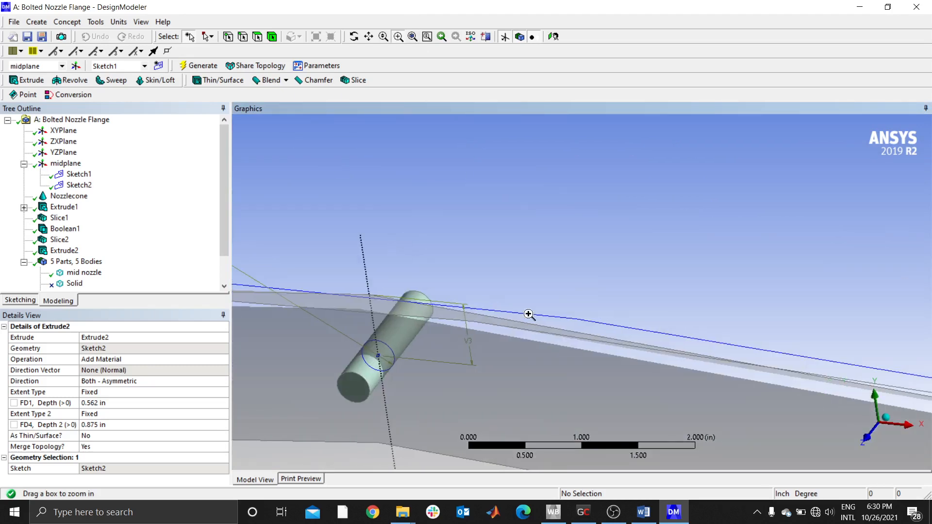
{"action": "left_click", "coordinate": [192, 38]}
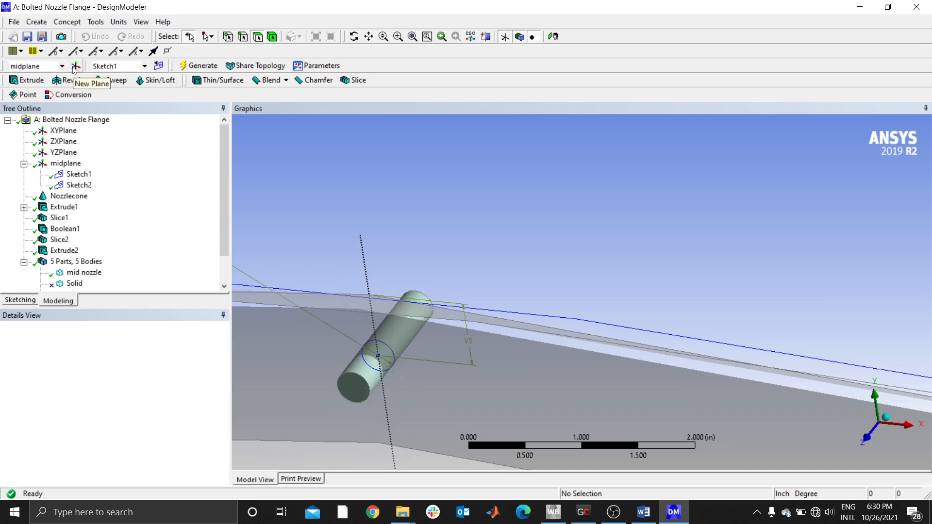
{"action": "left_click", "coordinate": [73, 195]}
{"action": "right_click", "coordinate": [76, 194]}
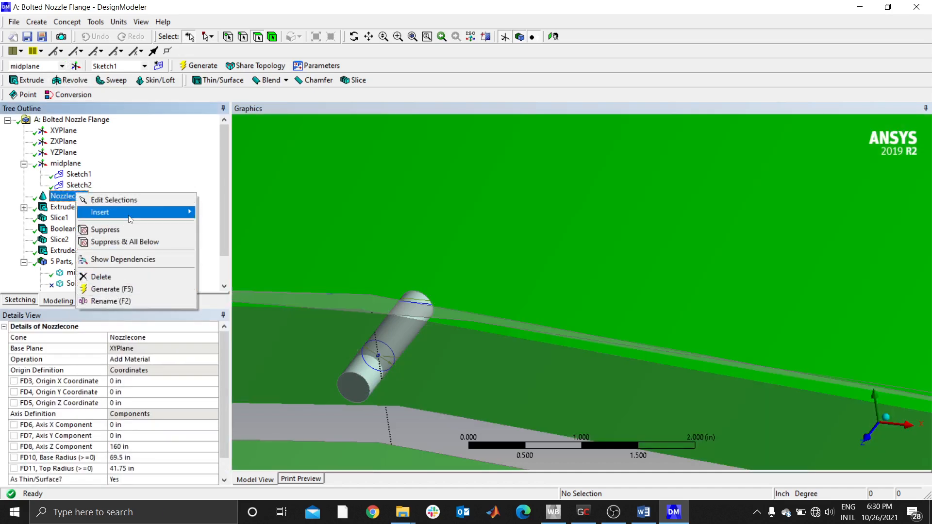
{"action": "mouse_move", "coordinate": [154, 215]}
{"action": "left_click", "coordinate": [169, 185]}
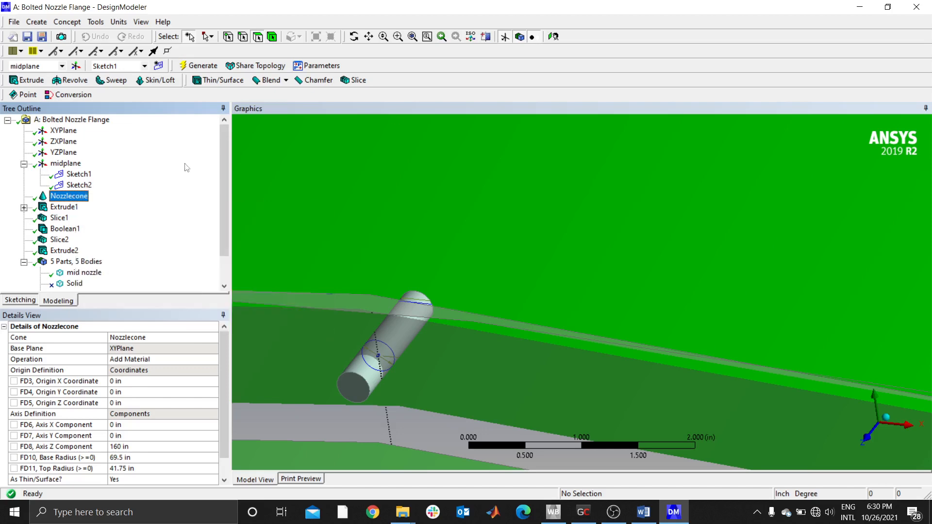
{"action": "left_click", "coordinate": [412, 39]}
{"action": "left_click", "coordinate": [402, 206]}
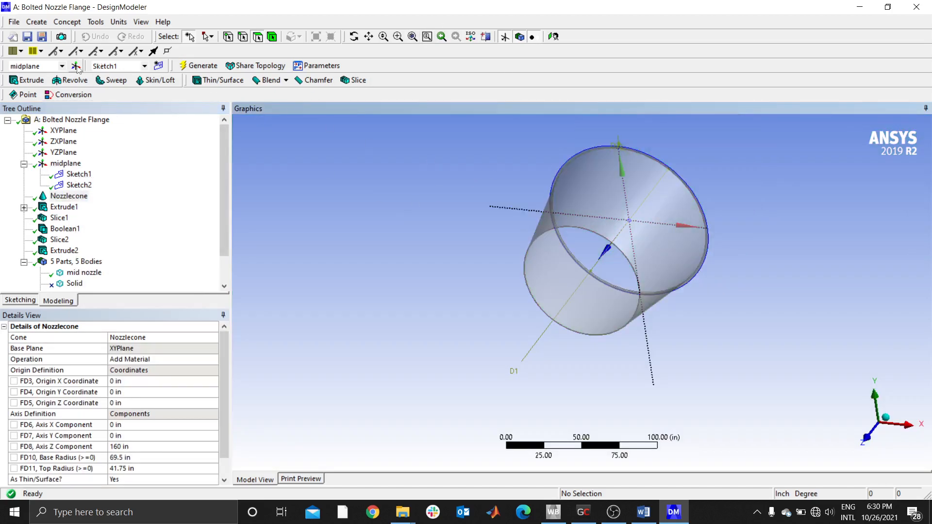
- Add a new plane near the extruded cylinder and set its type to From Face
{"action": "left_click", "coordinate": [398, 36]}
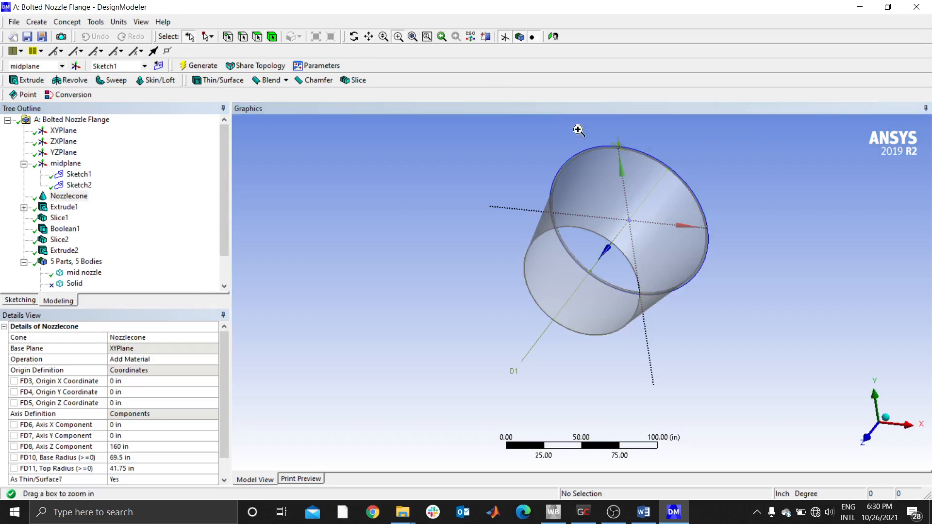
{"action": "left_click_drag", "start_coordinate": [579, 130], "coordinate": [648, 155]}
{"action": "left_click_drag", "start_coordinate": [613, 312], "coordinate": [686, 358]}
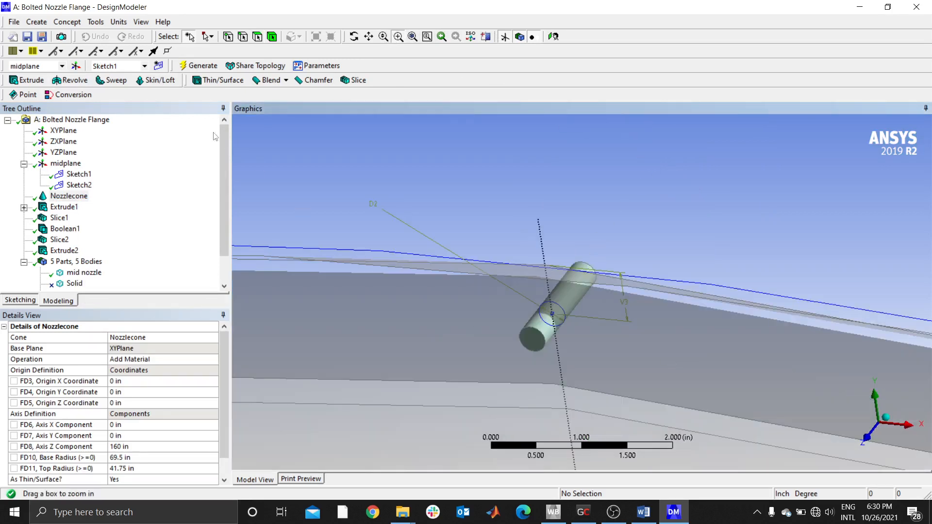
{"action": "left_click", "coordinate": [76, 67]}
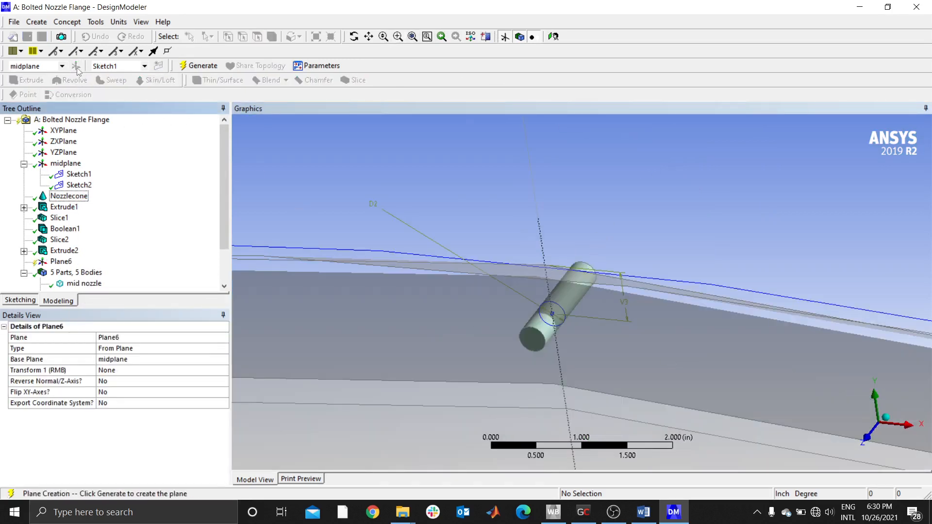
{"action": "left_click", "coordinate": [187, 348]}
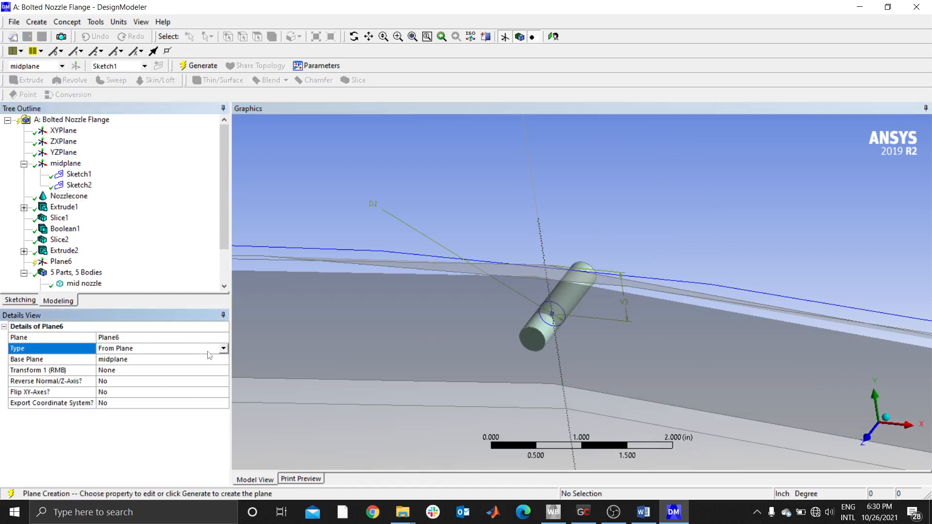
{"action": "left_click", "coordinate": [224, 349]}
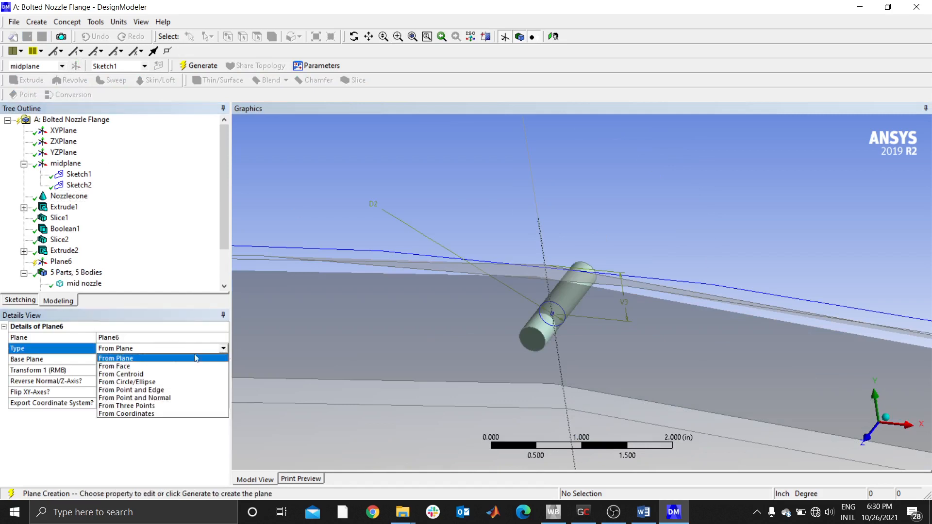
{"action": "left_click", "coordinate": [121, 366]}
- Use the cylinder's front end face as the plane's base face and generate the plane
{"action": "left_click", "coordinate": [157, 372]}
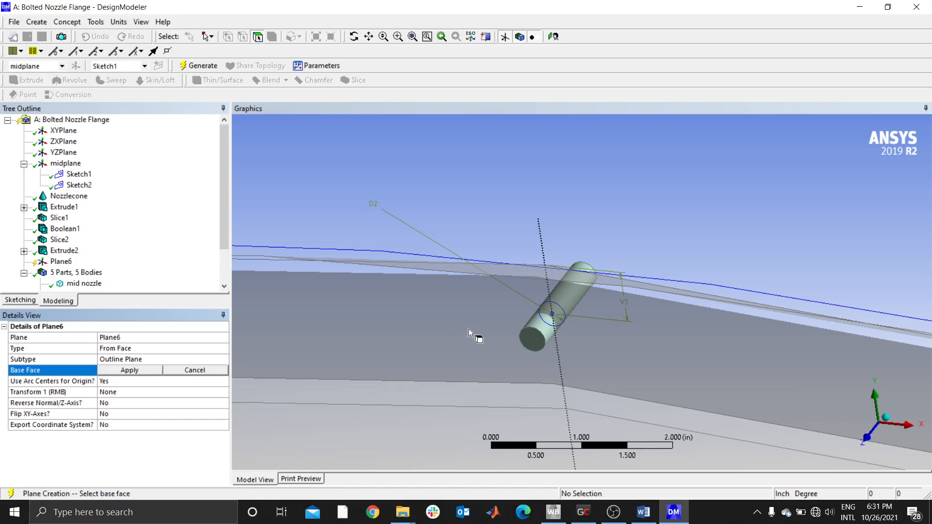
{"action": "left_click", "coordinate": [524, 342]}
{"action": "left_click", "coordinate": [138, 372]}
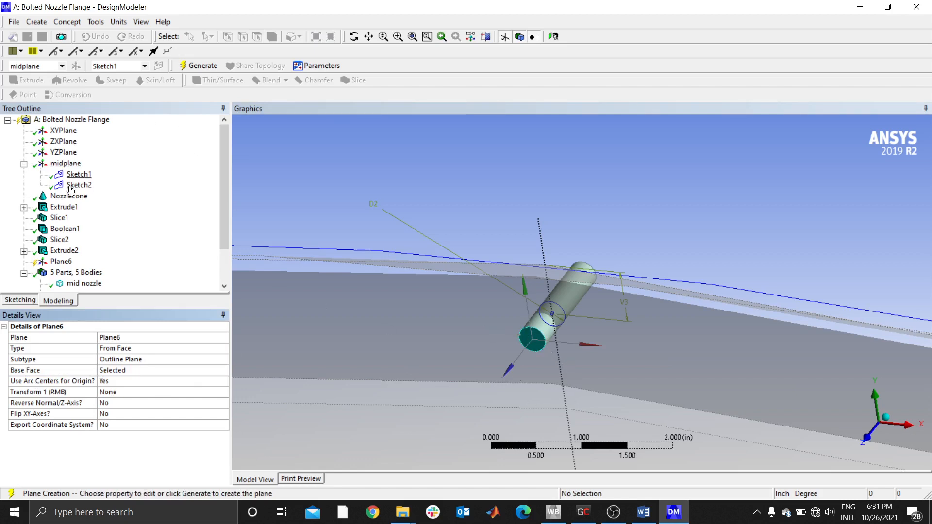
{"action": "left_click", "coordinate": [61, 262]}
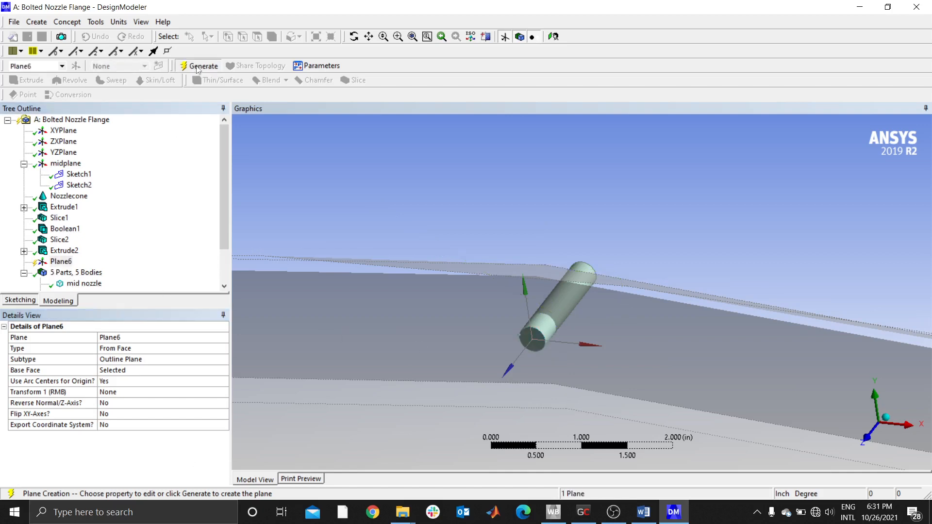
{"action": "key", "text": "F5"}
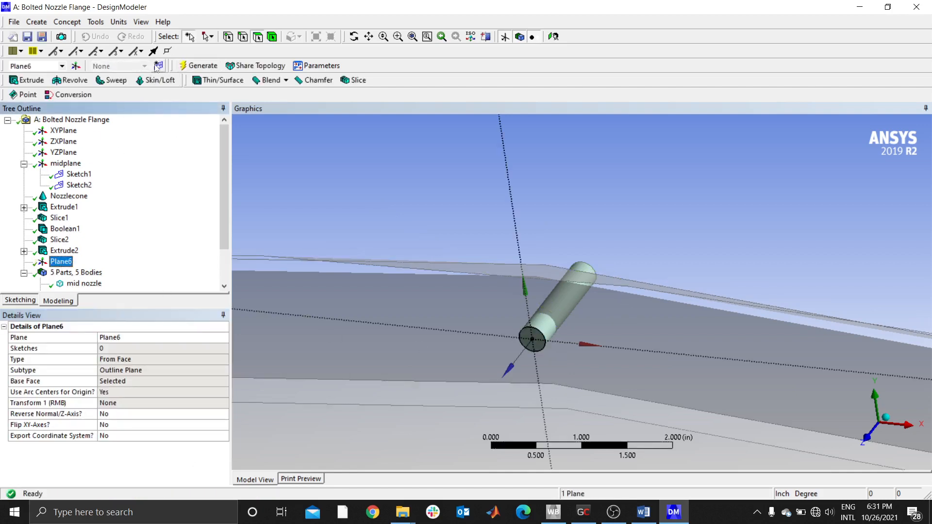
- Create a new sketch on the plane at the cylinder's end face and activate the Circle tool
{"action": "left_click", "coordinate": [158, 65]}
{"action": "left_click", "coordinate": [30, 302]}
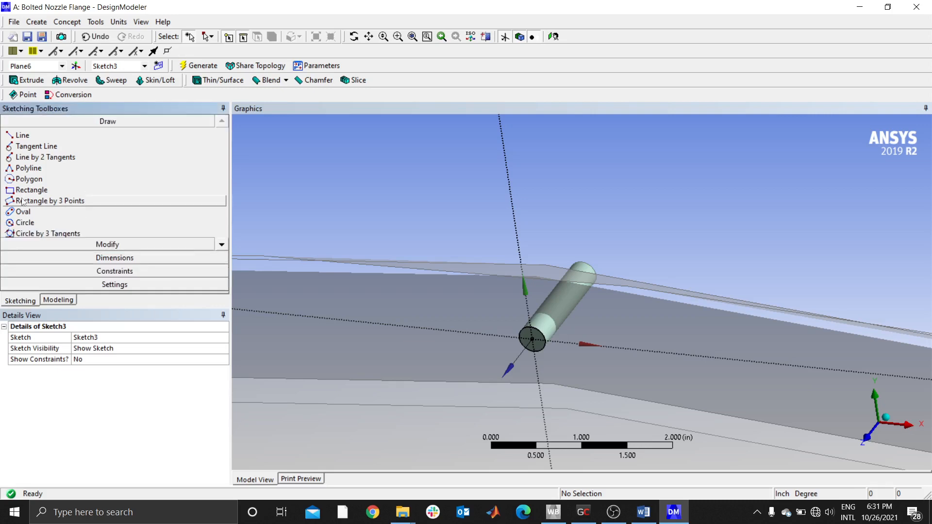
{"action": "left_click", "coordinate": [25, 223]}
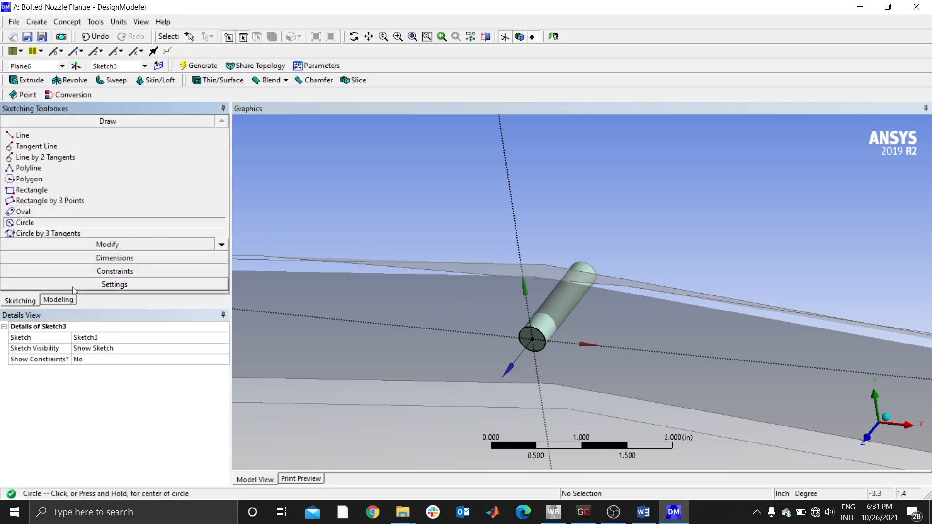
- View the new sketch plane straight on and examine the cylinder's end face around the sketch origin
{"action": "left_click", "coordinate": [864, 439]}
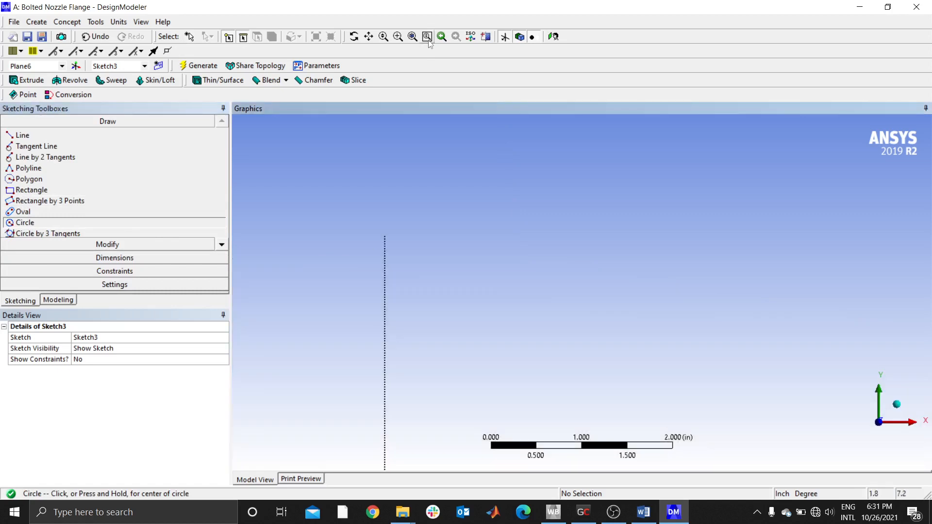
{"action": "left_click", "coordinate": [413, 36]}
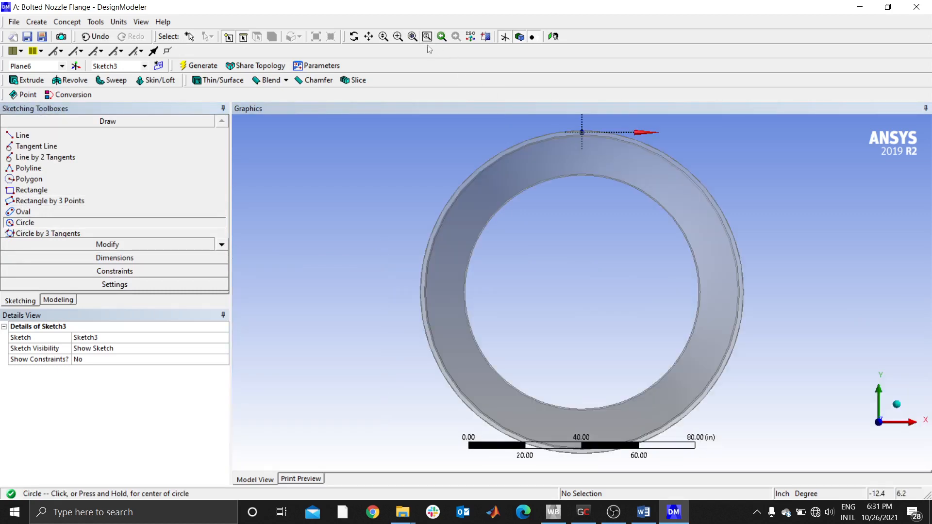
{"action": "left_click", "coordinate": [896, 405]}
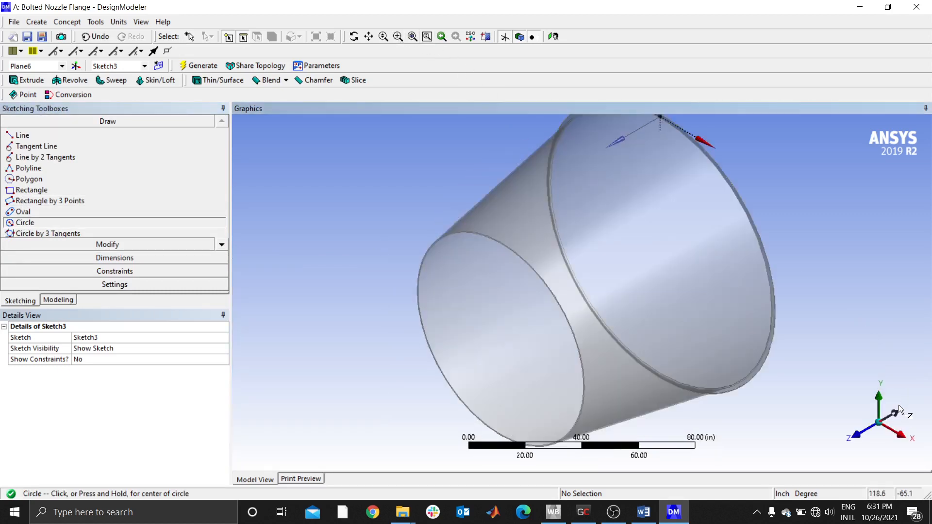
{"action": "left_click", "coordinate": [859, 440]}
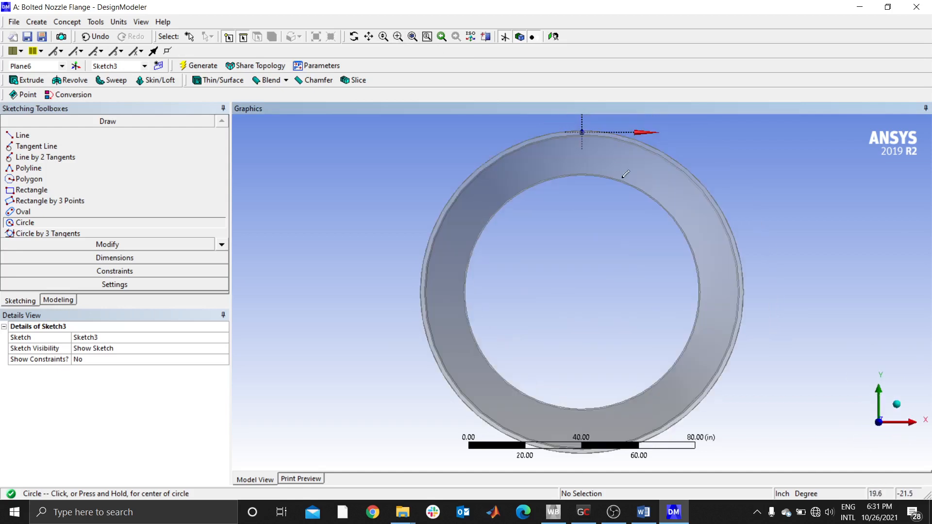
{"action": "left_click", "coordinate": [398, 38]}
{"action": "left_click_drag", "start_coordinate": [566, 120], "coordinate": [599, 136]}
{"action": "left_click_drag", "start_coordinate": [545, 358], "coordinate": [604, 408]}
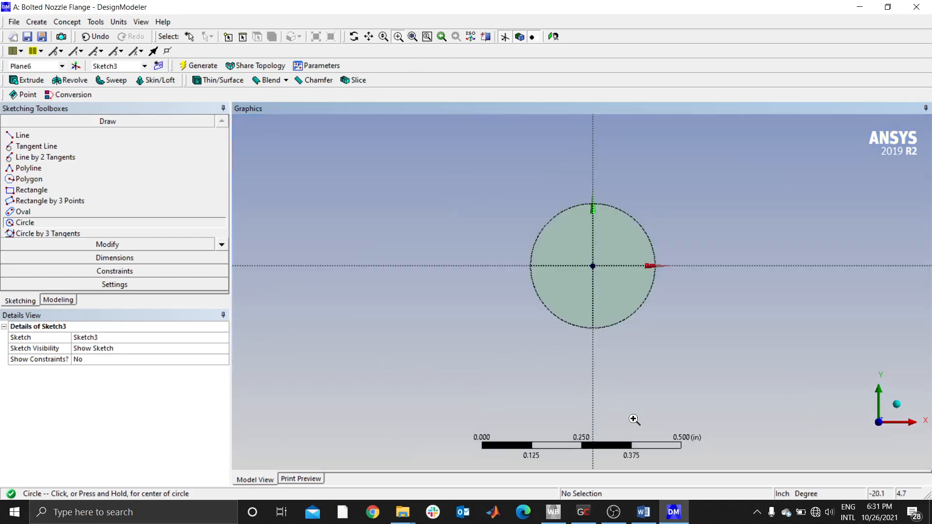
{"action": "scroll", "coordinate": [587, 251], "scroll_direction": "down", "scroll_amount": 2}
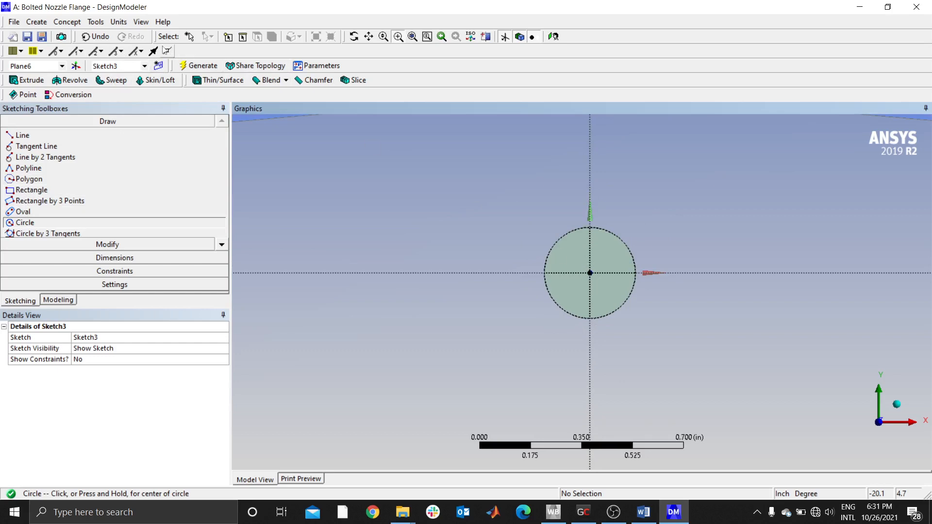
{"action": "left_click", "coordinate": [190, 37]}
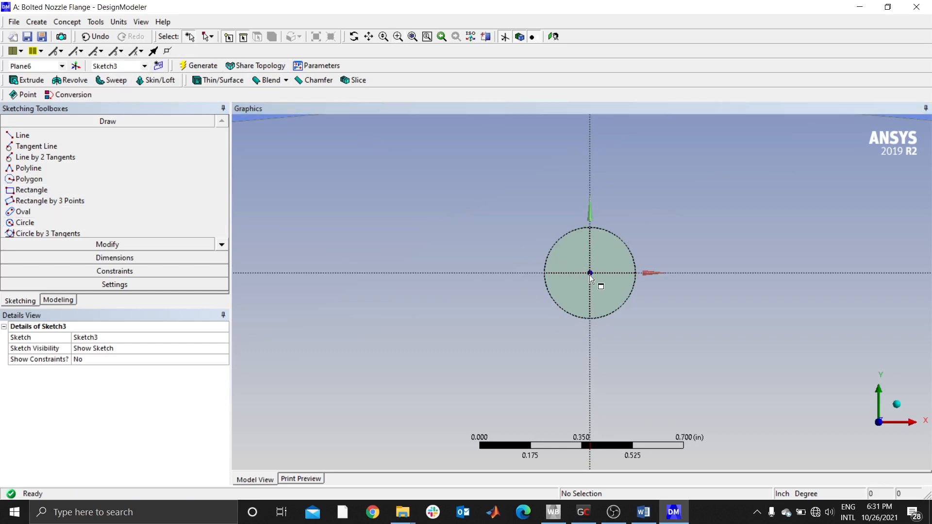
- Draw two concentric circles at the sketch origin, the outer about 0.9 in across and the inner matching the cylinder's edge
{"action": "left_click", "coordinate": [26, 222]}
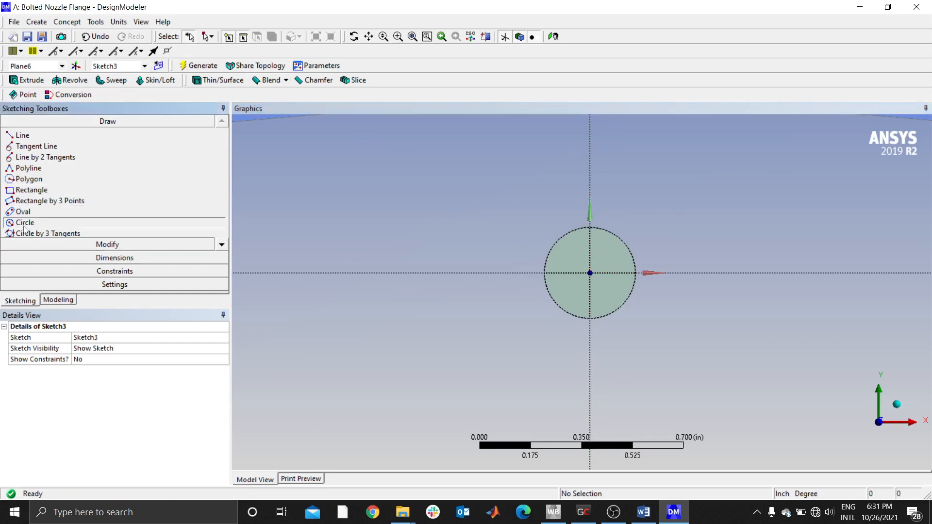
{"action": "left_click", "coordinate": [590, 273]}
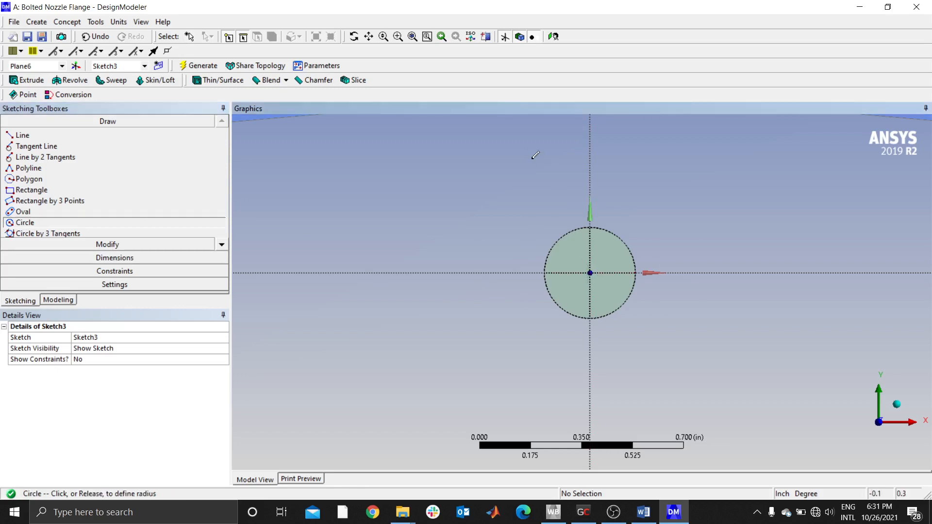
{"action": "left_click", "coordinate": [531, 156]}
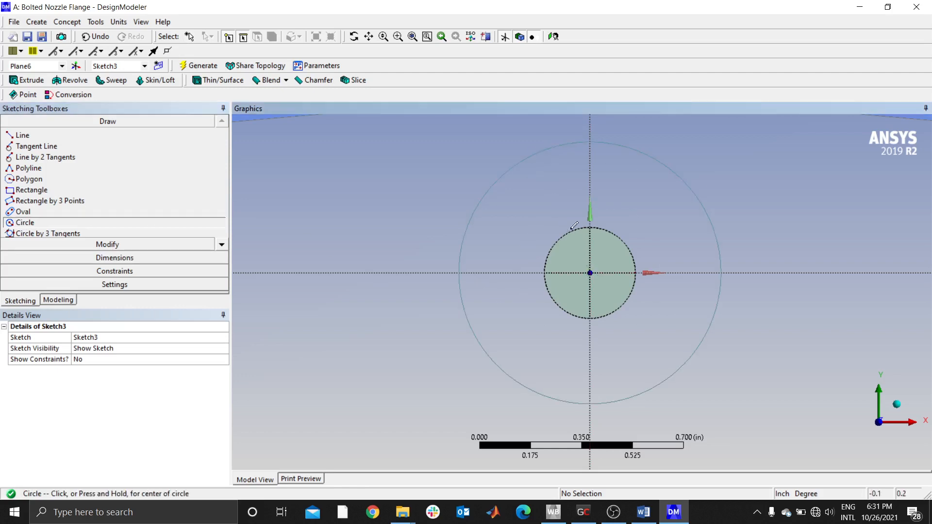
{"action": "left_click", "coordinate": [590, 273]}
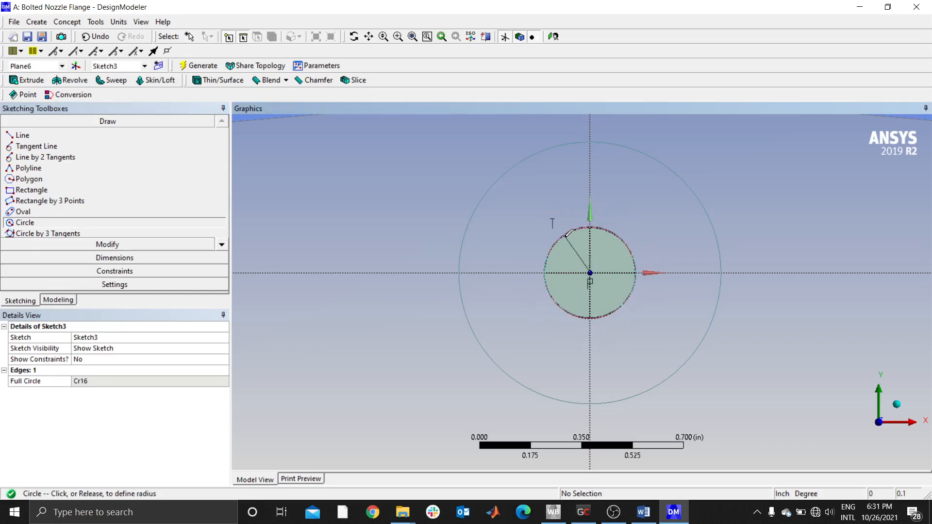
{"action": "left_click", "coordinate": [569, 234]}
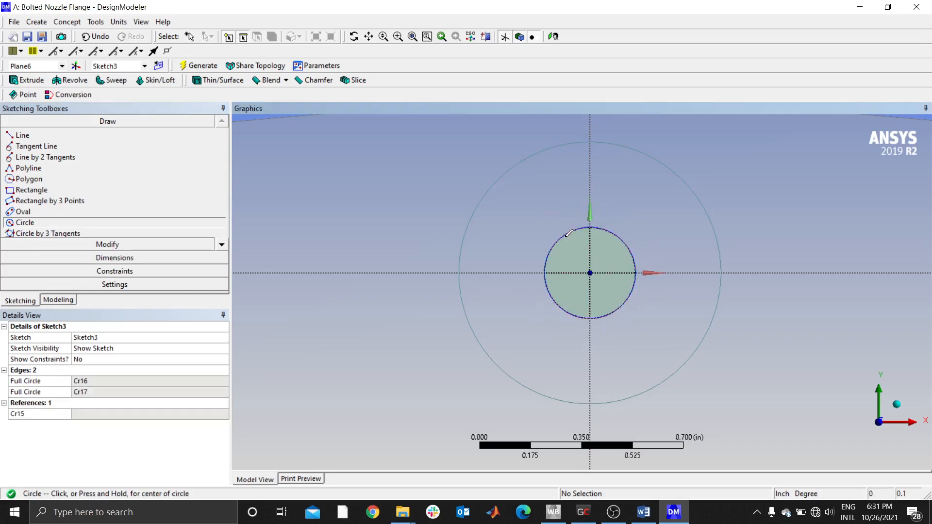
- Dimension the outer circle's diameter and set it to 0.47 in
{"action": "left_click", "coordinate": [97, 257]}
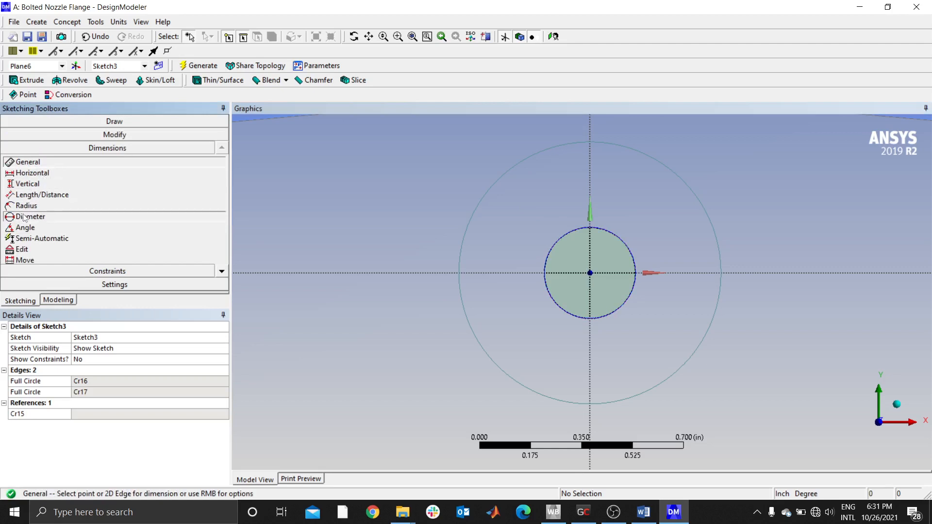
{"action": "left_click", "coordinate": [24, 217]}
{"action": "left_click", "coordinate": [486, 193]}
{"action": "left_click", "coordinate": [392, 256]}
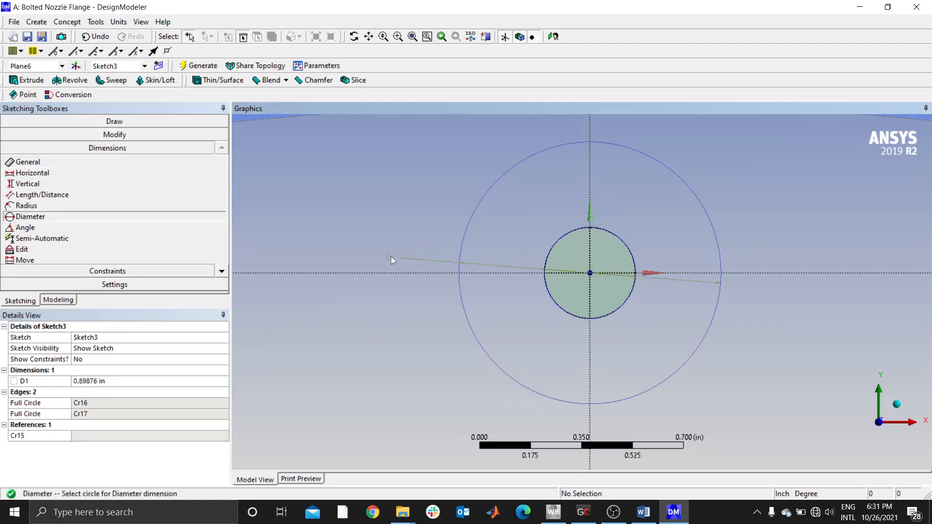
{"action": "left_click", "coordinate": [96, 382]}
{"action": "type", "text": "0.47"}
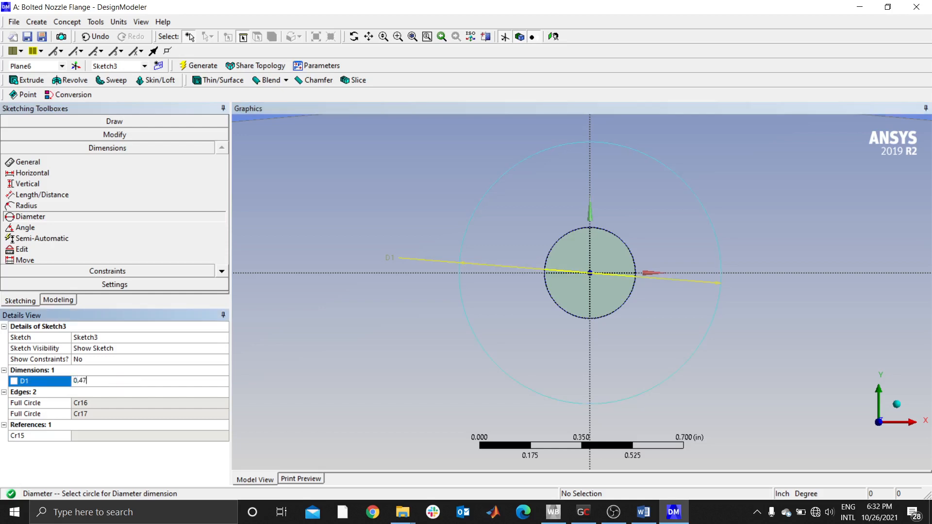
{"action": "key", "text": "Return"}
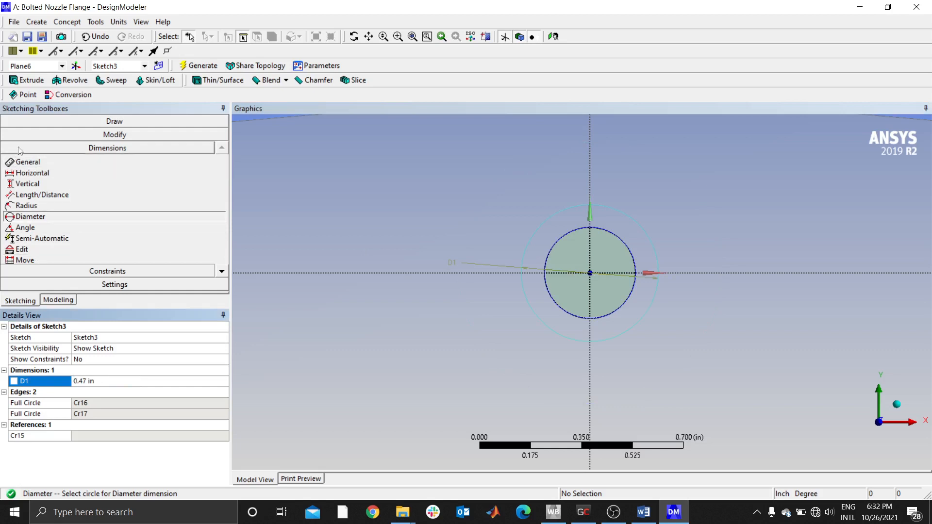
- Start an Extrude feature using the two-circle sketch on the cylinder's end face as its geometry
{"action": "left_click", "coordinate": [71, 300]}
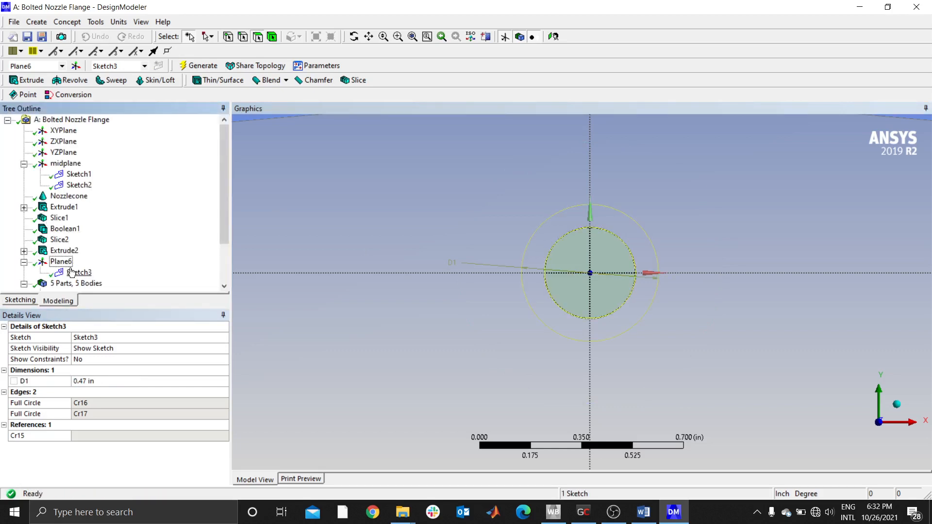
{"action": "scroll", "coordinate": [72, 228], "scroll_direction": "down", "scroll_amount": 2}
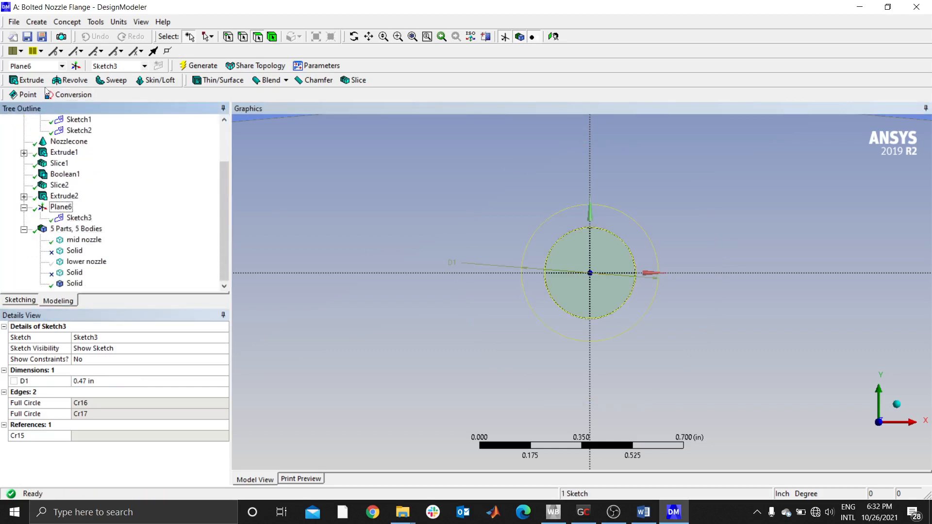
{"action": "left_click", "coordinate": [27, 80]}
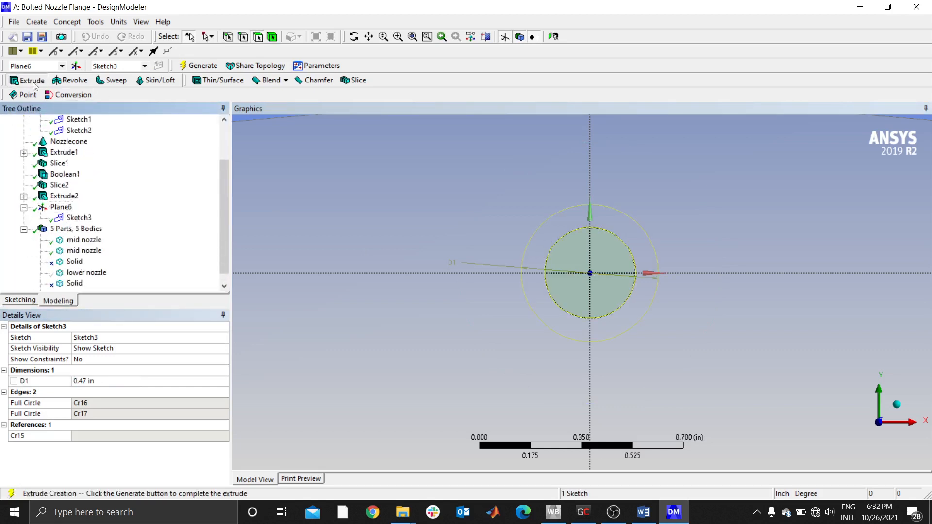
{"action": "left_click", "coordinate": [575, 205]}
{"action": "left_click", "coordinate": [110, 348]}
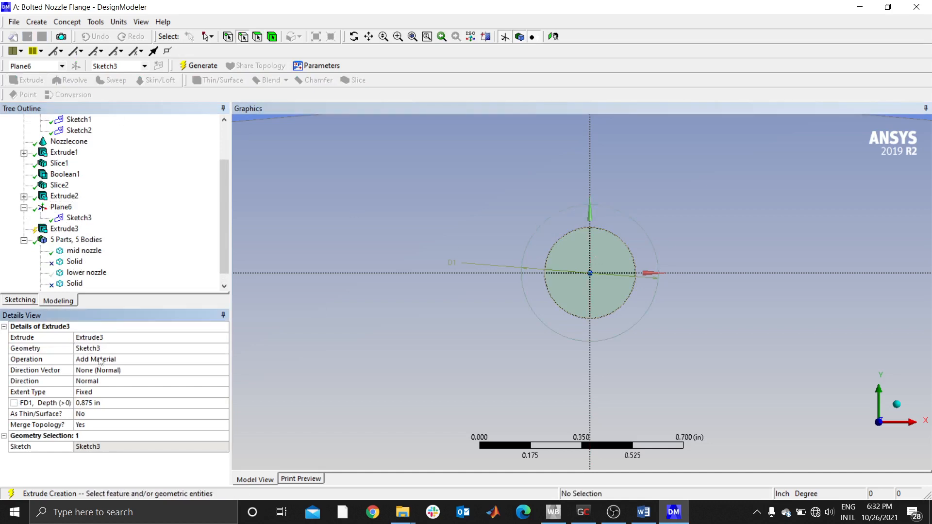
- Keep the extrusion's operation as Add Material and set its depth to 0.312 in
{"action": "left_click", "coordinate": [101, 360]}
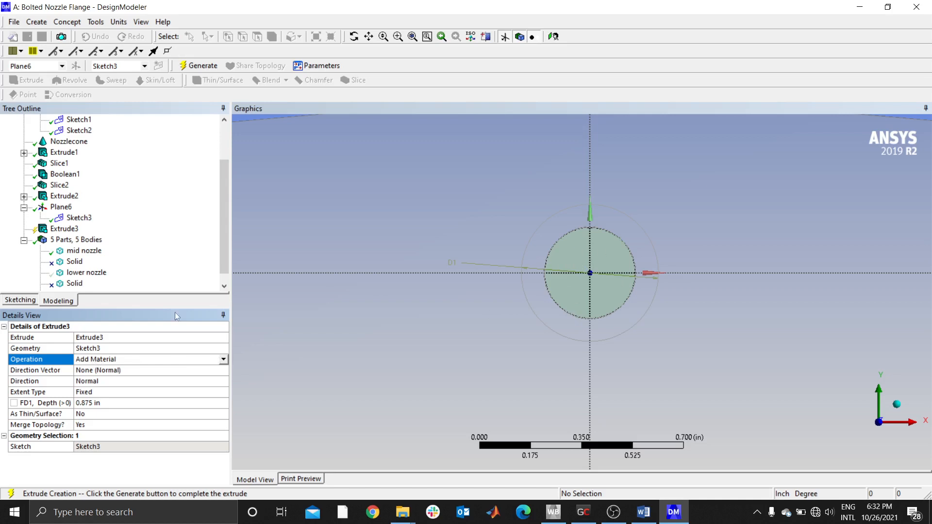
{"action": "left_click", "coordinate": [102, 403]}
{"action": "type", "text": "0.562-0.25"}
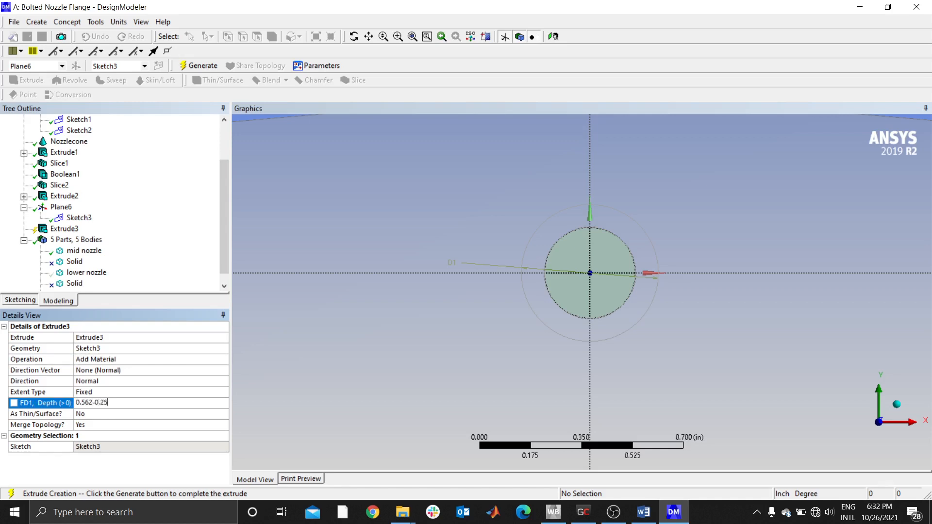
{"action": "key", "text": "Return"}
{"action": "left_click", "coordinate": [109, 403]}
{"action": "type", "text": "0.312"}
{"action": "key", "text": "Return"}
{"action": "left_click", "coordinate": [110, 403]}
- Set the extrusion direction to Reversed and generate the bolt head
{"action": "left_click", "coordinate": [112, 383]}
{"action": "left_click", "coordinate": [224, 381]}
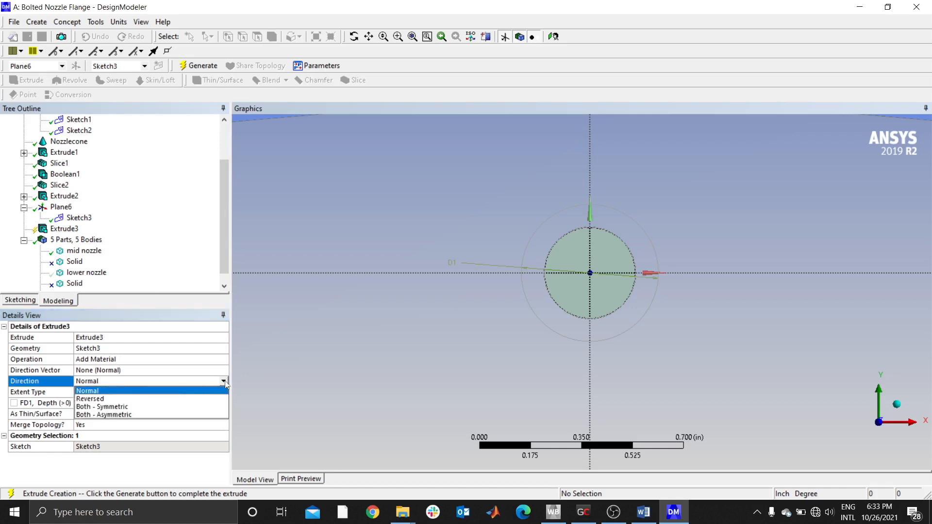
{"action": "left_click", "coordinate": [106, 395]}
{"action": "left_click", "coordinate": [199, 65]}
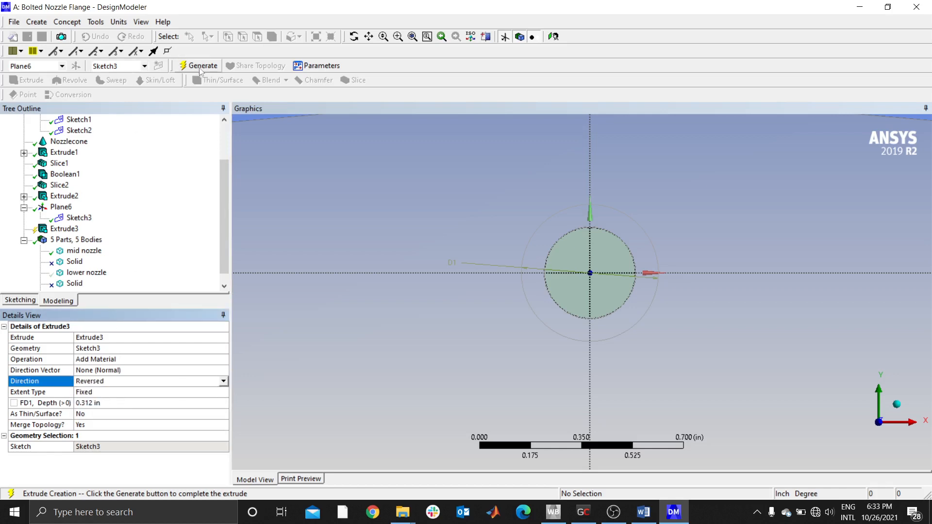
- Inspect the generated bolt head at the flange and show the hidden lower nozzle body
{"action": "middle_click_drag", "start_coordinate": [584, 303], "coordinate": [586, 312]}
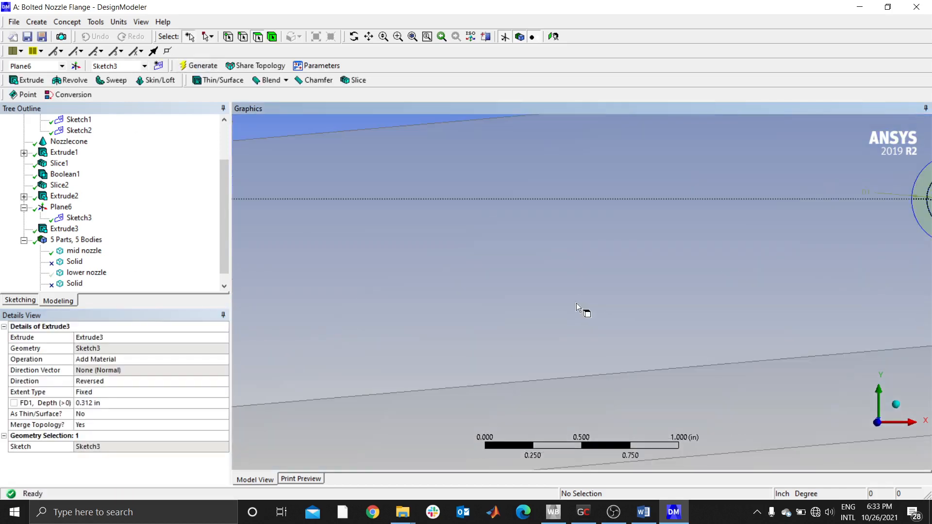
{"action": "left_click", "coordinate": [409, 40]}
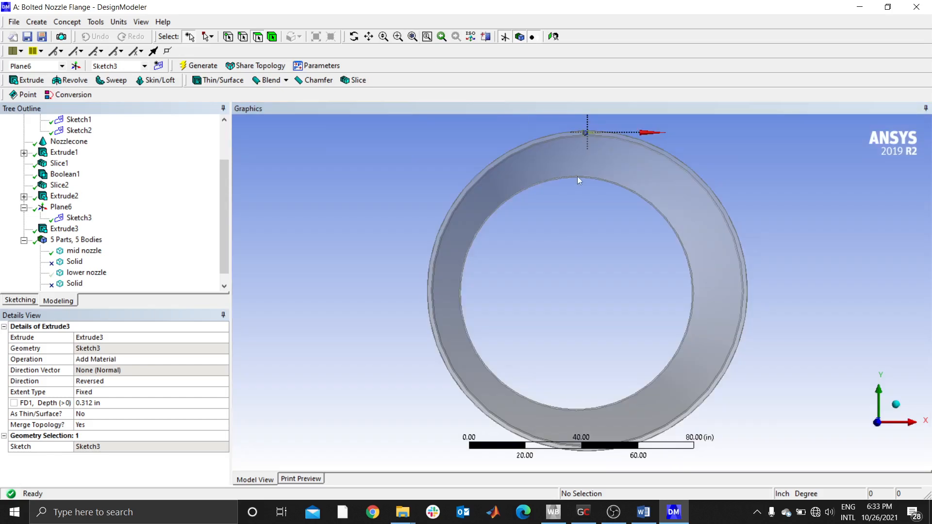
{"action": "mouse_move", "coordinate": [577, 176]}
{"action": "middle_mouse_down"}
{"action": "mouse_move", "coordinate": [593, 214]}
{"action": "mouse_move", "coordinate": [587, 191]}
{"action": "middle_mouse_up"}
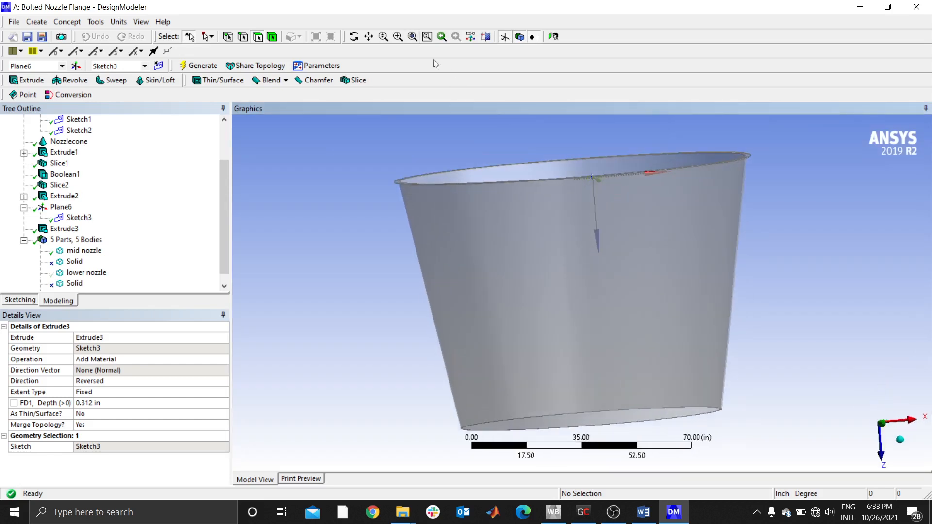
{"action": "left_click", "coordinate": [398, 36]}
{"action": "left_click_drag", "start_coordinate": [573, 162], "coordinate": [625, 197]}
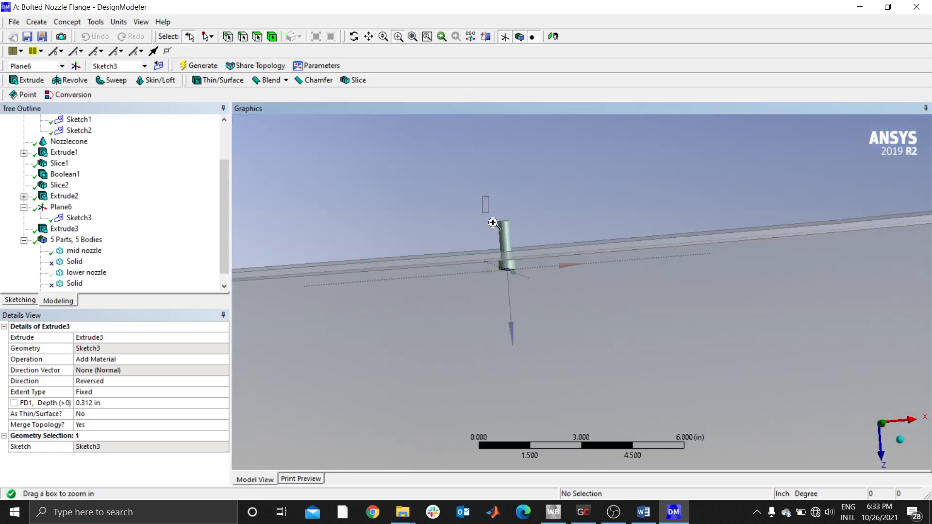
{"action": "left_click_drag", "start_coordinate": [483, 196], "coordinate": [539, 311]}
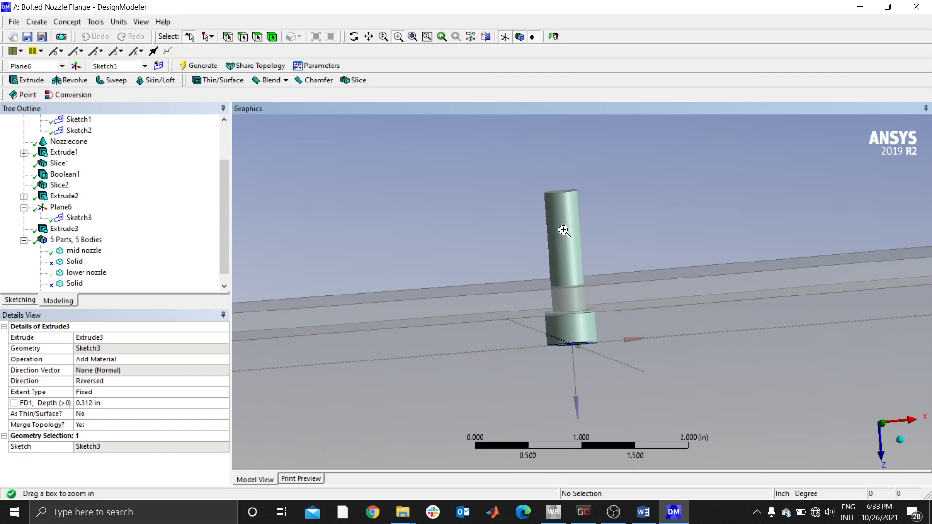
{"action": "right_click", "coordinate": [80, 274]}
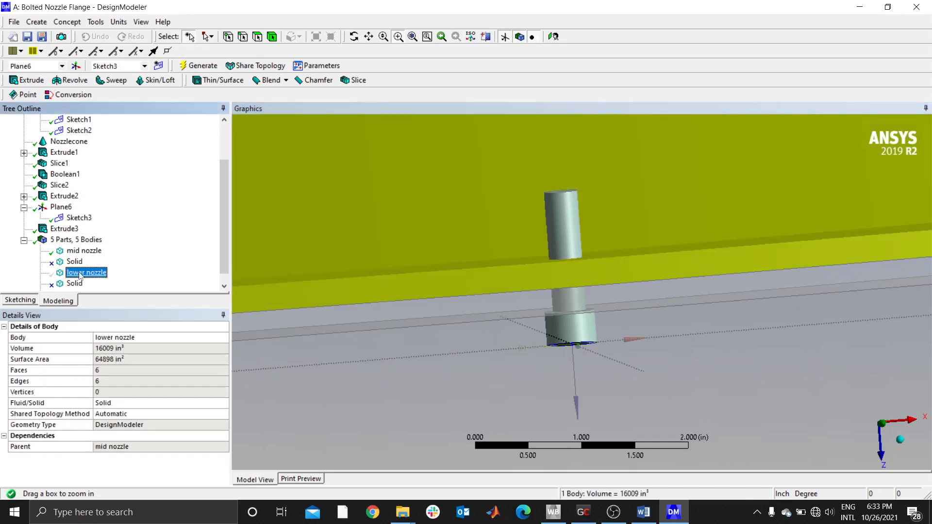
{"action": "left_click", "coordinate": [107, 291]}
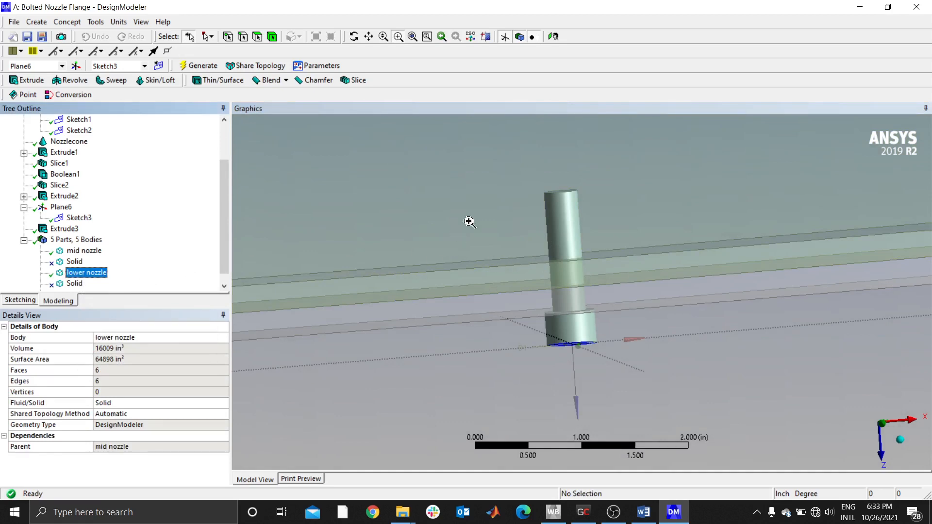
- Add another new plane and set its type to From Face
{"action": "left_click", "coordinate": [75, 66]}
{"action": "left_click", "coordinate": [195, 348]}
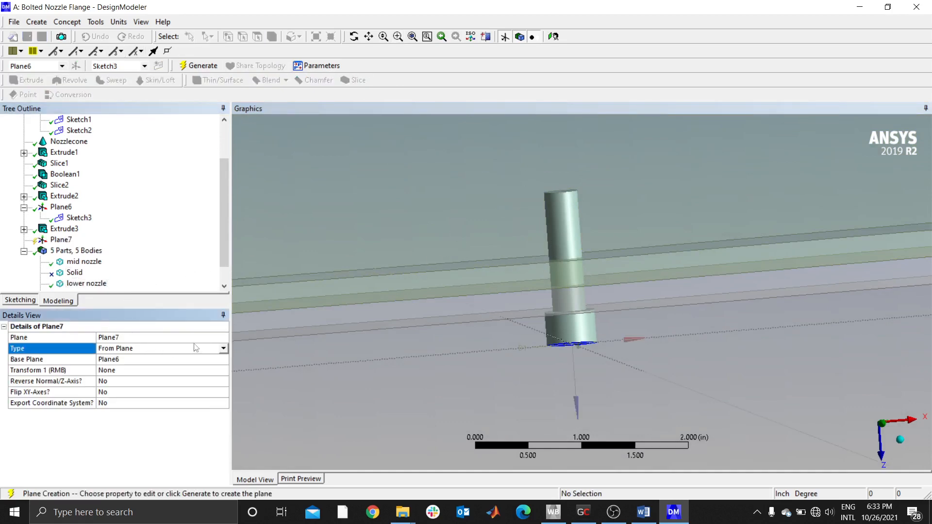
{"action": "left_click", "coordinate": [224, 349]}
{"action": "left_click", "coordinate": [117, 363]}
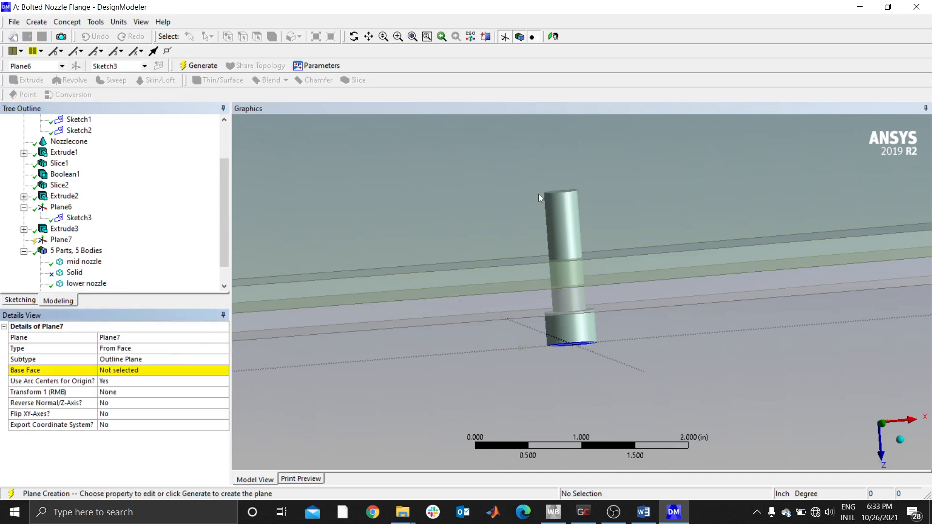
- Open the plane's base face for selection with the bolt shank's free end in close view
{"action": "left_click", "coordinate": [559, 191]}
{"action": "middle_click_drag", "start_coordinate": [570, 206], "coordinate": [570, 208]}
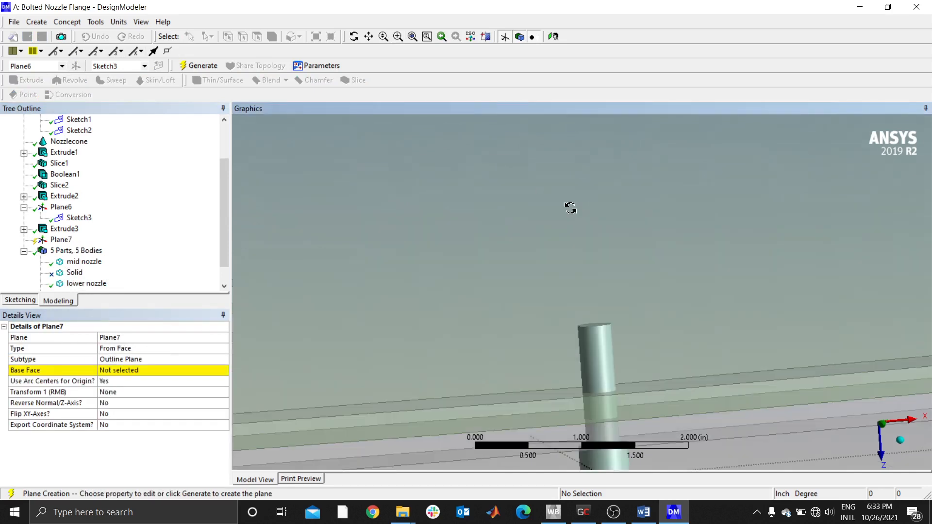
{"action": "left_click", "coordinate": [398, 37]}
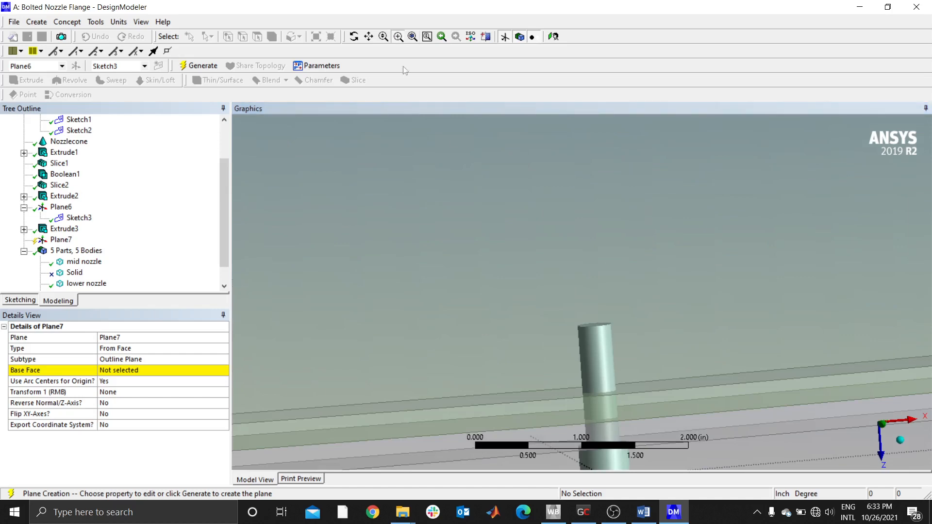
{"action": "left_click_drag", "start_coordinate": [539, 272], "coordinate": [636, 379]}
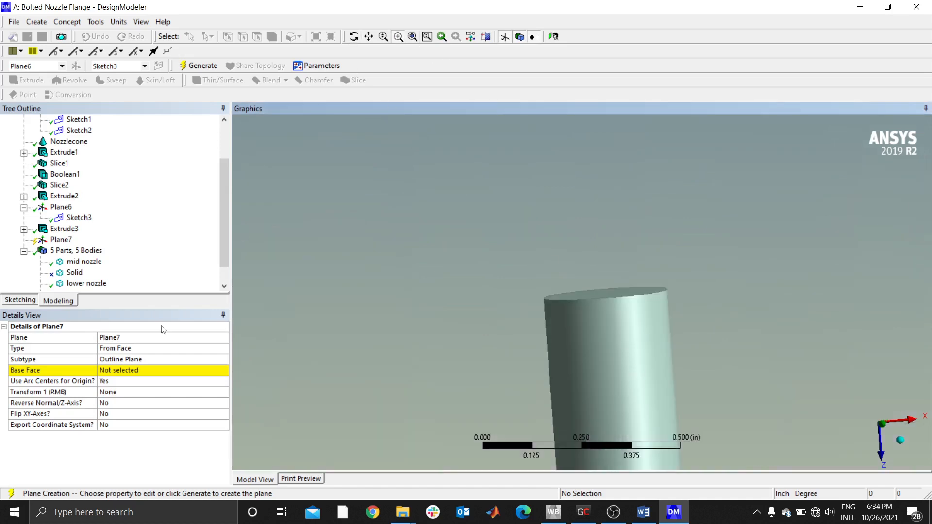
{"action": "left_click", "coordinate": [121, 370]}
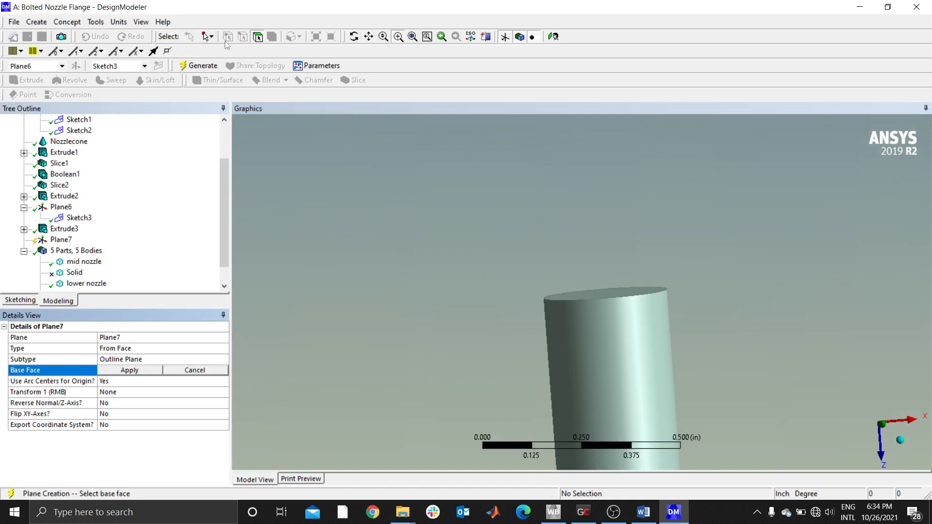
- Apply the bolt shank's free end face as the new plane's base face using single selection
{"action": "left_click", "coordinate": [258, 36]}
{"action": "left_click", "coordinate": [210, 37]}
{"action": "left_click", "coordinate": [253, 39]}
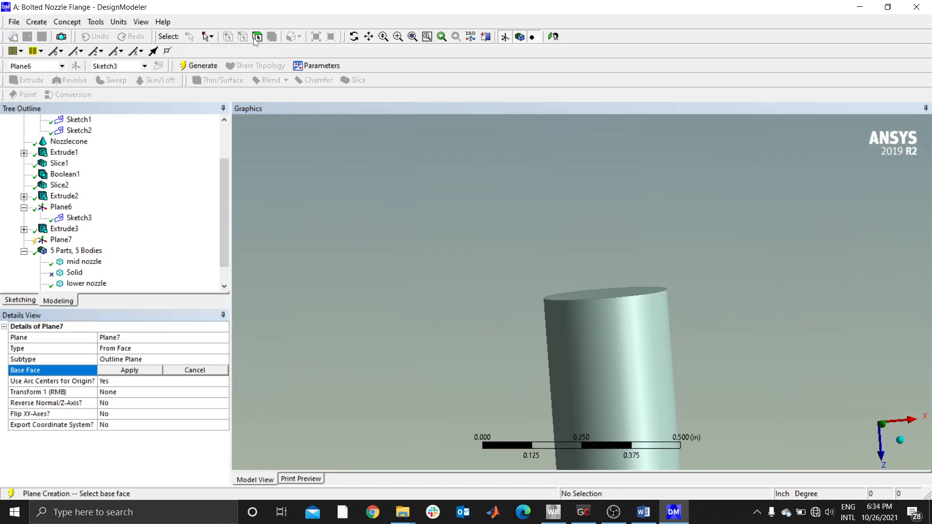
{"action": "left_click", "coordinate": [209, 37]}
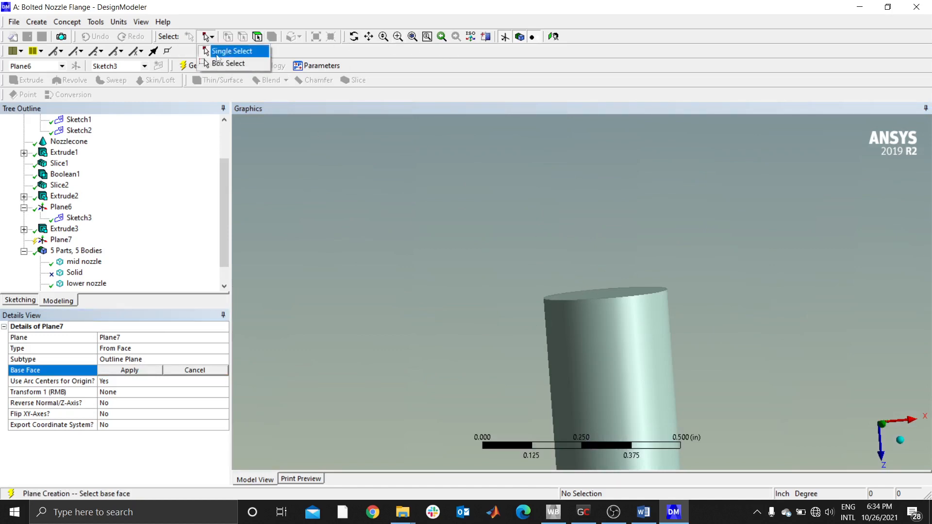
{"action": "left_click", "coordinate": [228, 51]}
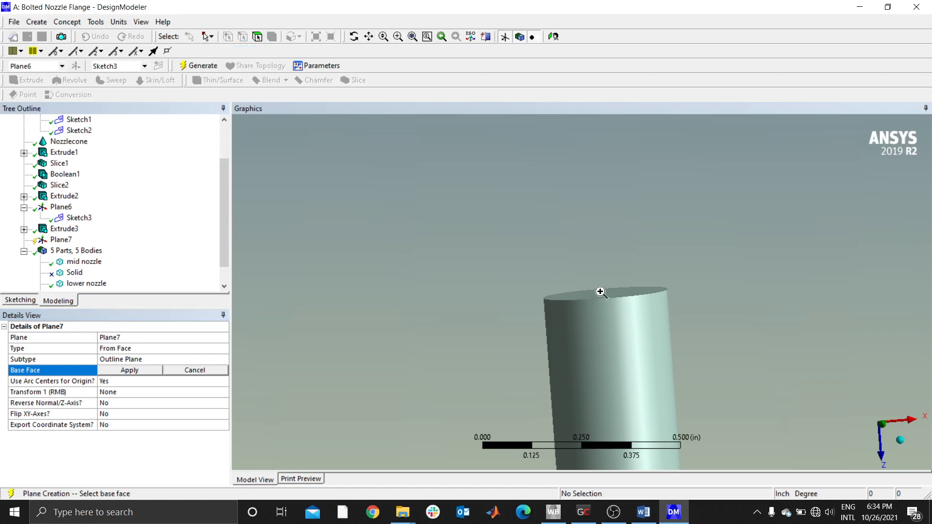
{"action": "left_click", "coordinate": [427, 36]}
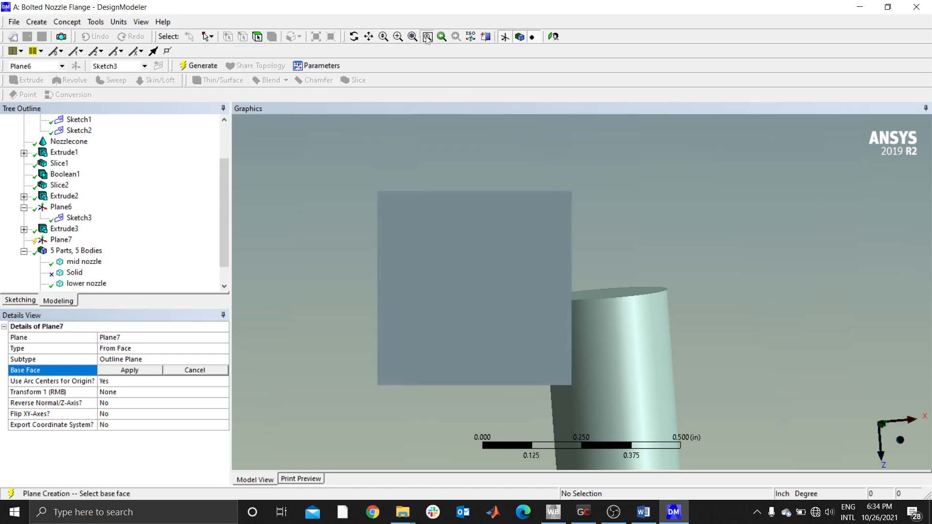
{"action": "left_click", "coordinate": [427, 37]}
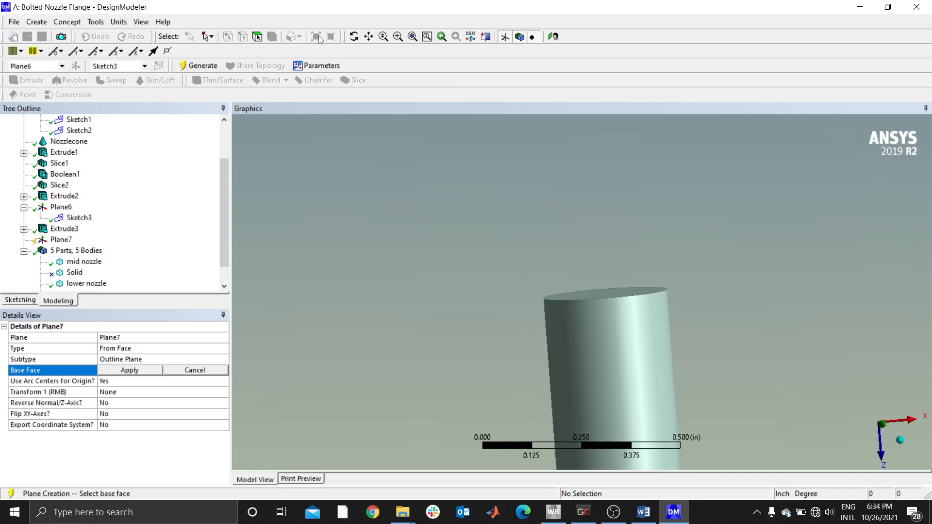
{"action": "left_click", "coordinate": [612, 293]}
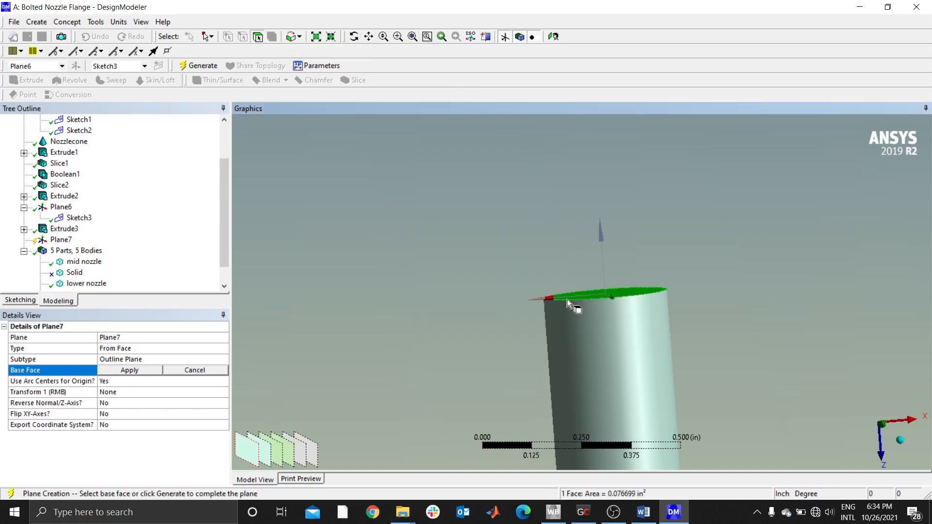
{"action": "left_click", "coordinate": [126, 371]}
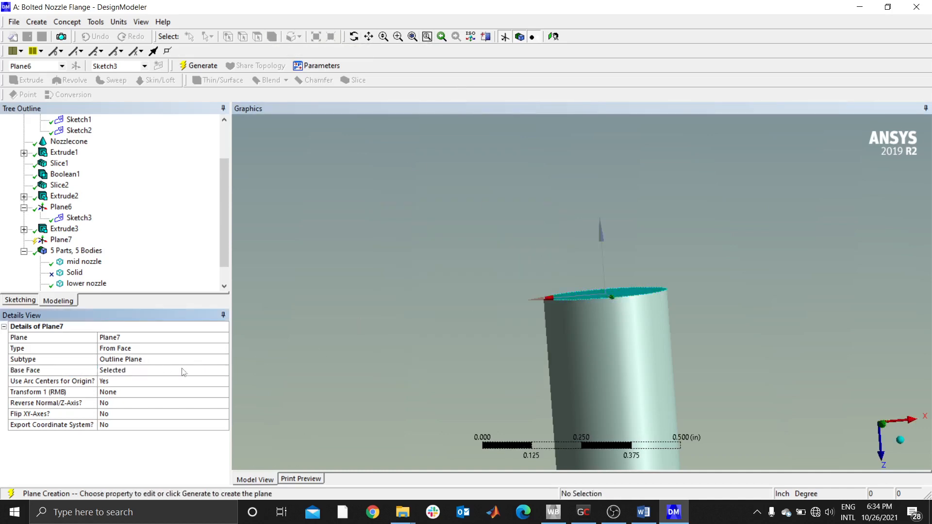
- Add an Offset Z transform of -0.625 in to the new plane and generate it
{"action": "scroll", "coordinate": [616, 308], "scroll_direction": "down", "scroll_amount": 5}
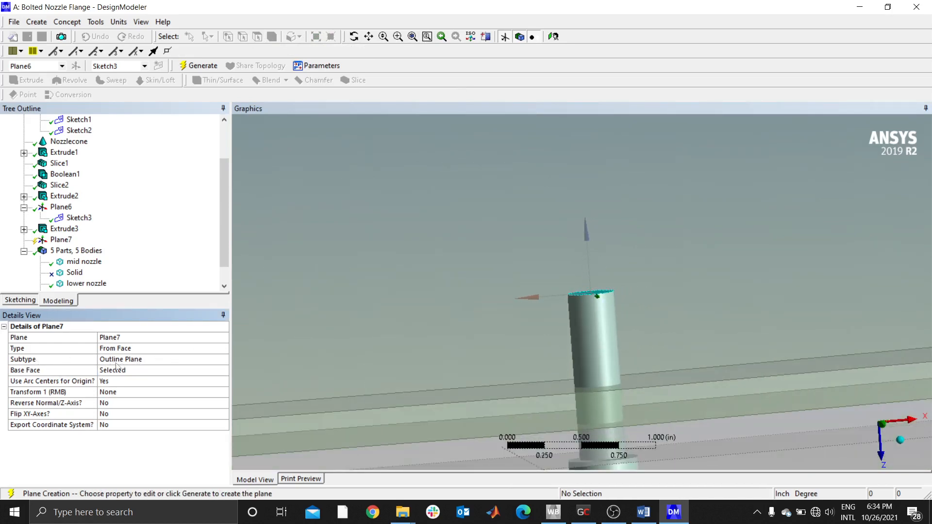
{"action": "left_click", "coordinate": [172, 393]}
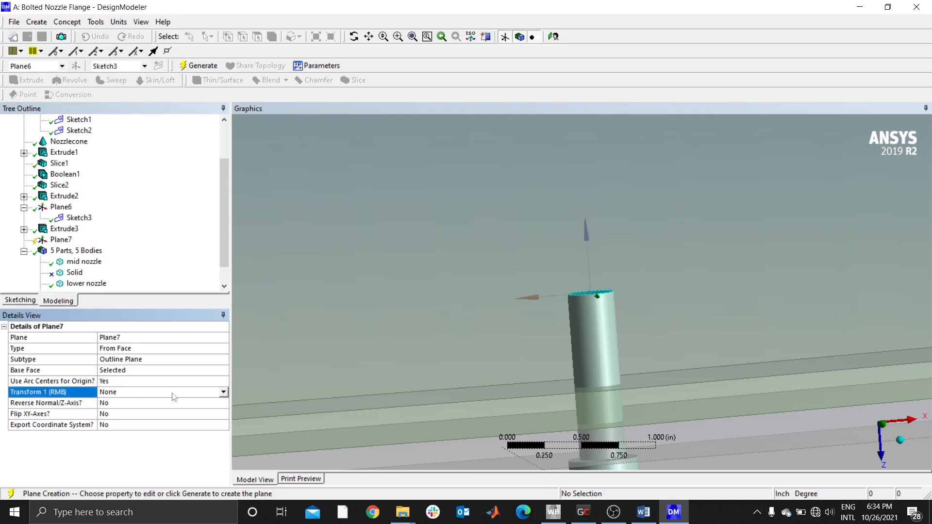
{"action": "left_click", "coordinate": [223, 392]}
{"action": "left_click", "coordinate": [134, 443]}
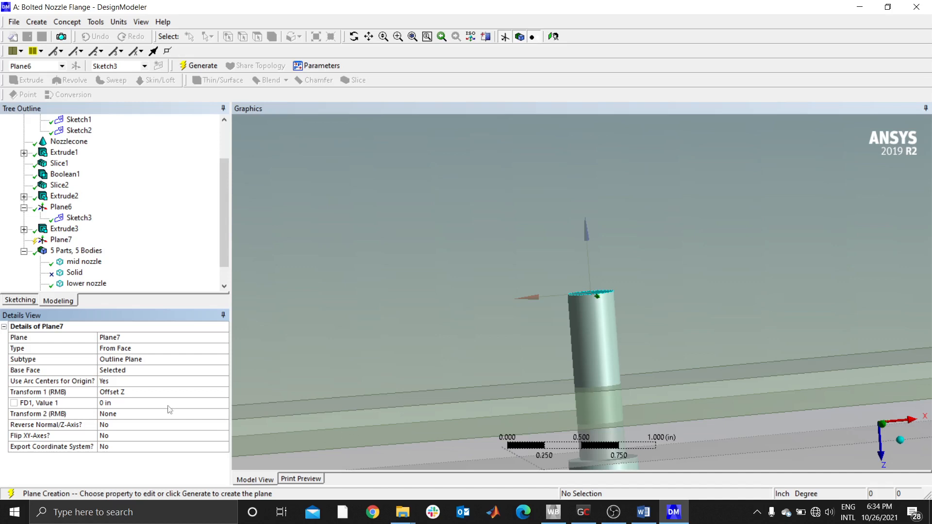
{"action": "left_click", "coordinate": [129, 402]}
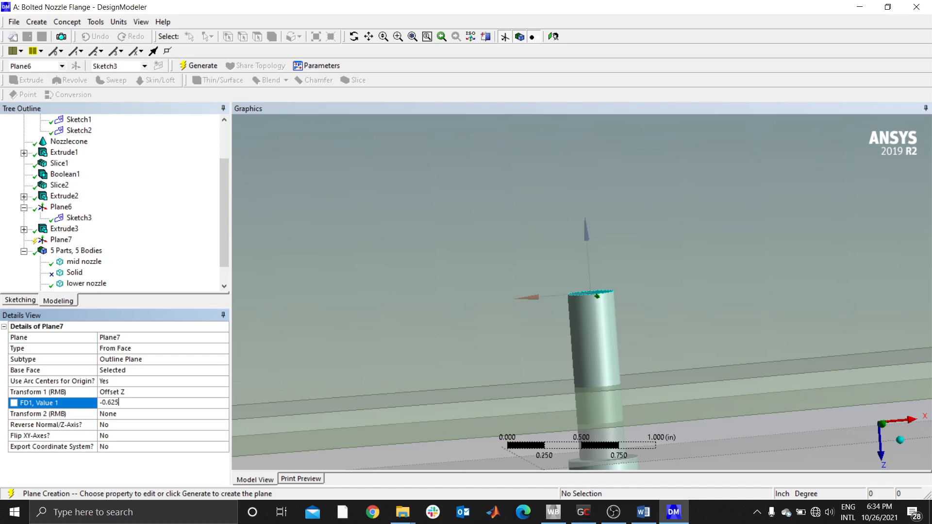
{"action": "left_click", "coordinate": [128, 384]}
{"action": "left_click", "coordinate": [60, 239]}
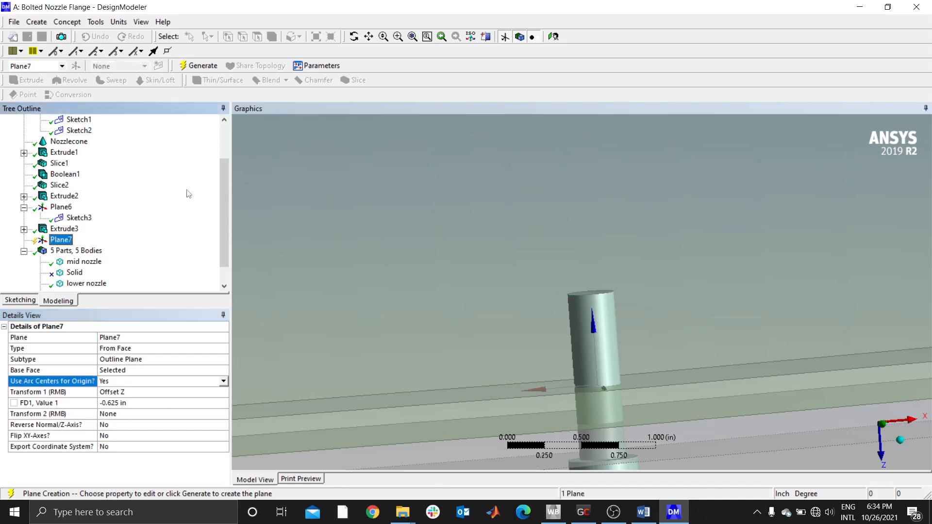
{"action": "left_click", "coordinate": [197, 65]}
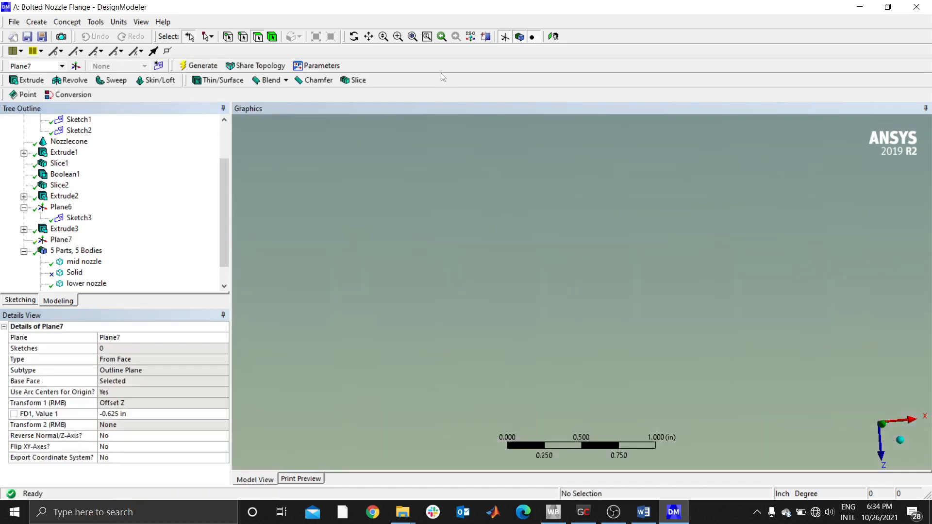
- Examine the offset plane's position on the bolt shank, then view the plane face-on with the bolt in close view
{"action": "left_click", "coordinate": [413, 37]}
{"action": "middle_click_drag", "start_coordinate": [605, 307], "coordinate": [657, 294]}
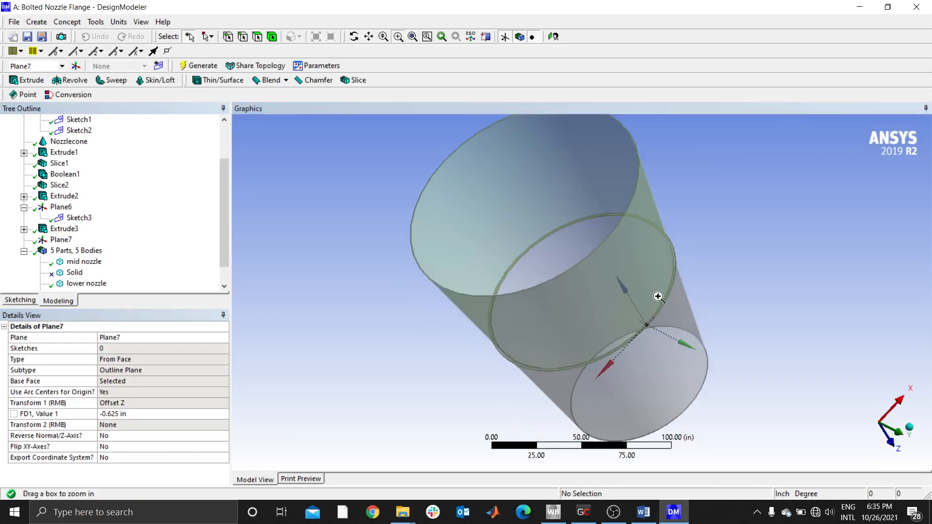
{"action": "left_click_drag", "start_coordinate": [659, 302], "coordinate": [692, 339]}
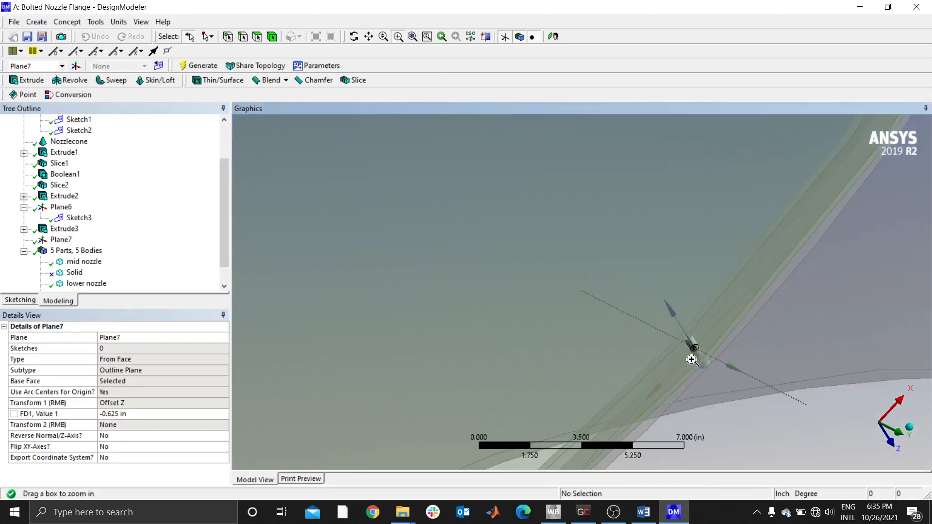
{"action": "left_click_drag", "start_coordinate": [733, 387], "coordinate": [630, 299]}
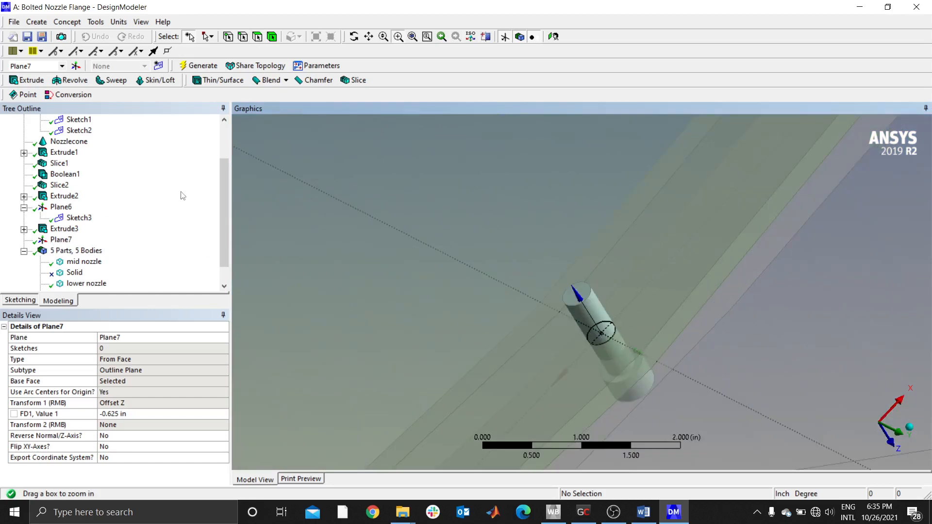
{"action": "left_click", "coordinate": [60, 240]}
{"action": "right_click", "coordinate": [61, 240]}
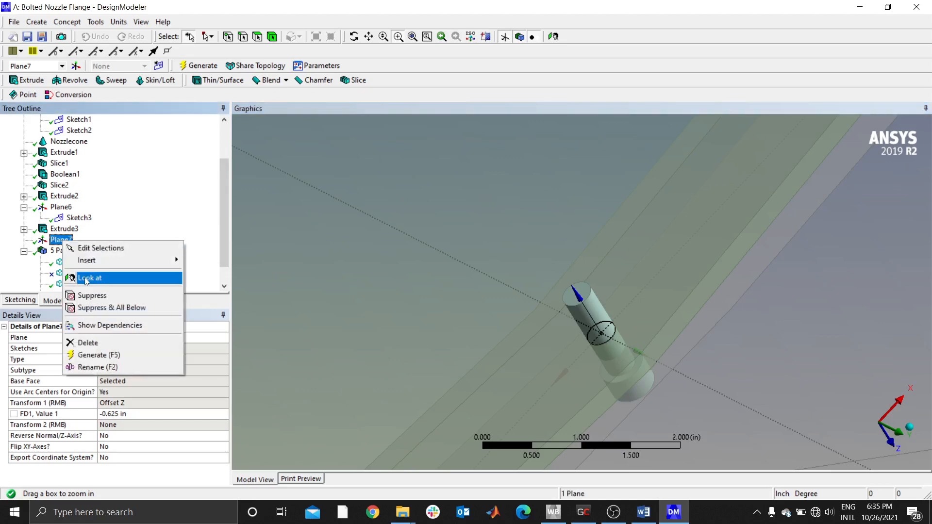
{"action": "left_click", "coordinate": [101, 277]}
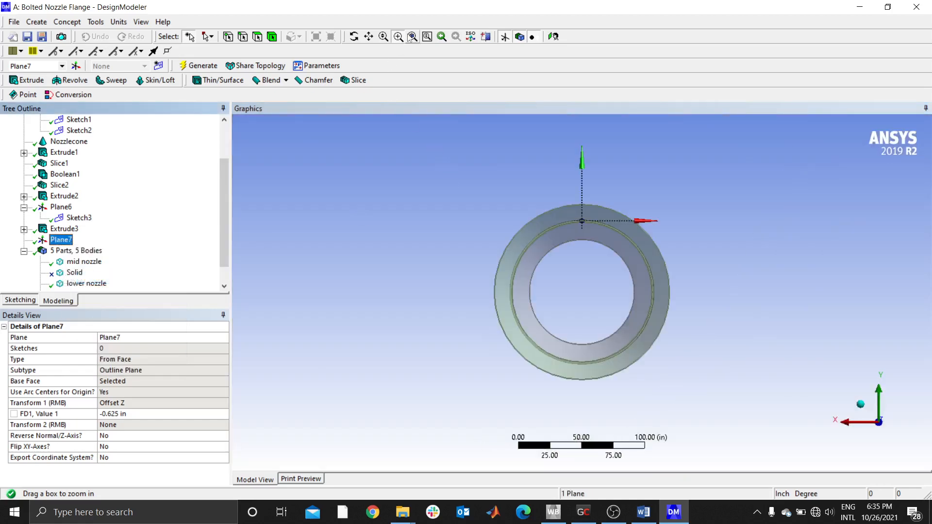
{"action": "left_click_drag", "start_coordinate": [543, 193], "coordinate": [596, 255]}
{"action": "left_click_drag", "start_coordinate": [574, 181], "coordinate": [676, 339]}
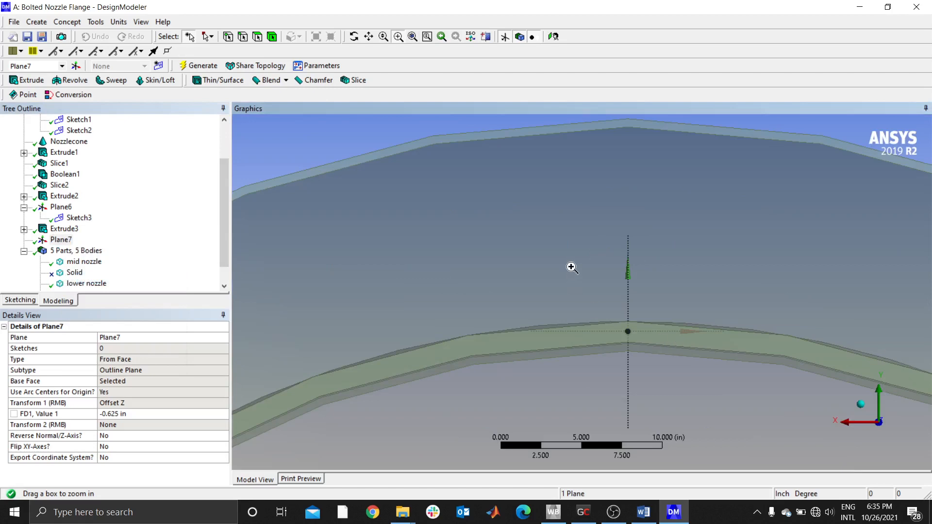
{"action": "left_click_drag", "start_coordinate": [573, 268], "coordinate": [635, 374]}
{"action": "left_click_drag", "start_coordinate": [642, 289], "coordinate": [683, 364]}
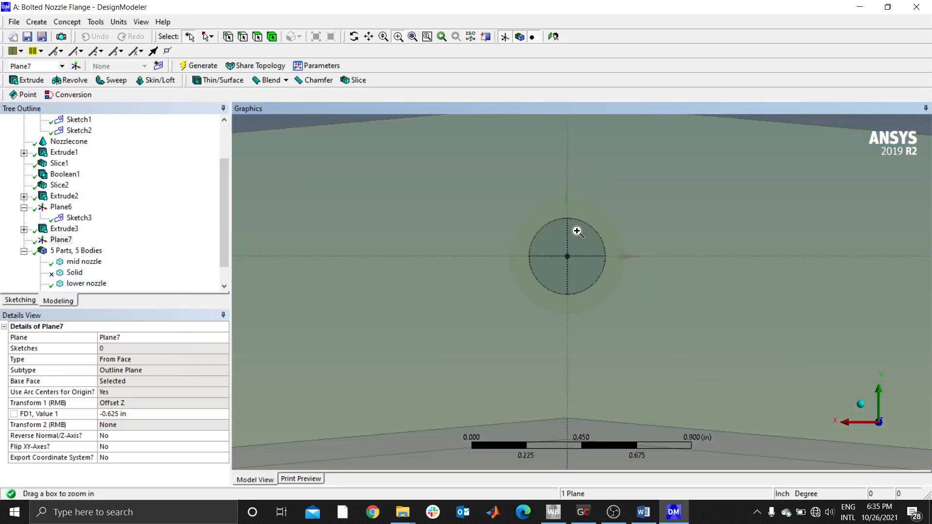
- Hide the lower nozzle and mid nozzle bodies so the bolt is isolated around the offset plane
{"action": "left_click", "coordinate": [85, 283]}
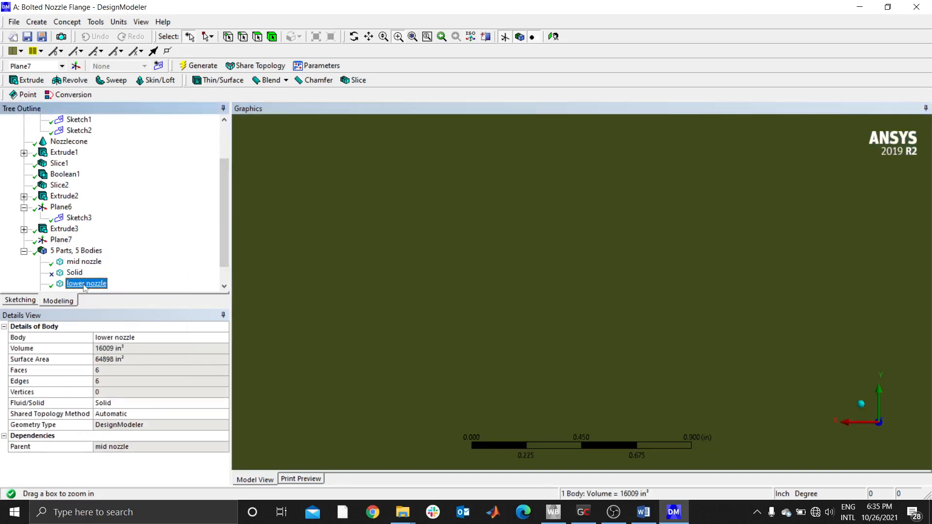
{"action": "right_click", "coordinate": [86, 284]}
{"action": "left_click", "coordinate": [105, 291]}
{"action": "left_click", "coordinate": [84, 262]}
{"action": "right_click", "coordinate": [85, 262]}
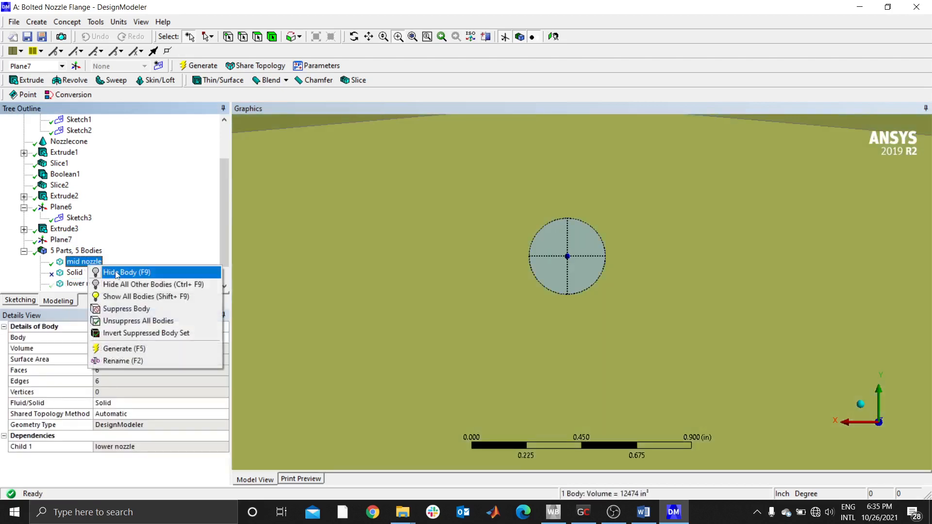
{"action": "left_click", "coordinate": [112, 269]}
{"action": "scroll", "coordinate": [590, 257], "scroll_direction": "up", "scroll_amount": 1}
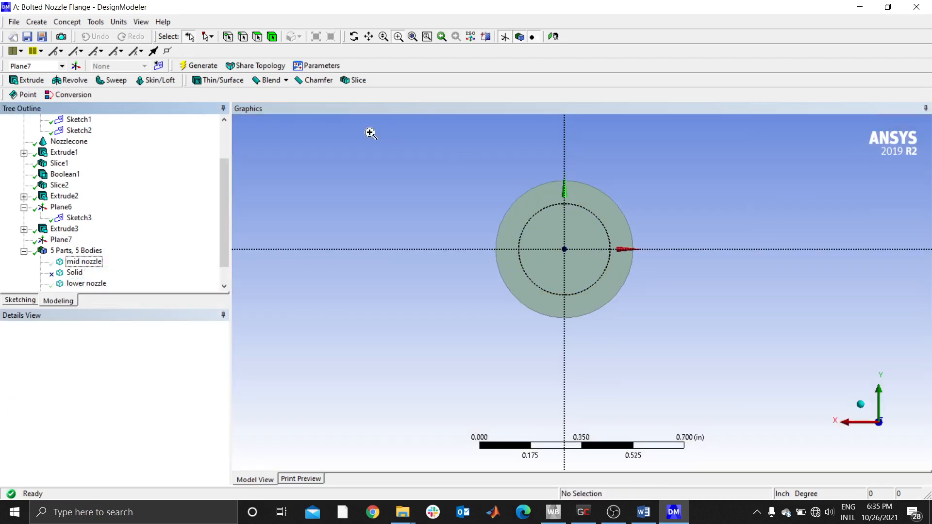
{"action": "scroll", "coordinate": [566, 195], "scroll_direction": "down", "scroll_amount": 1}
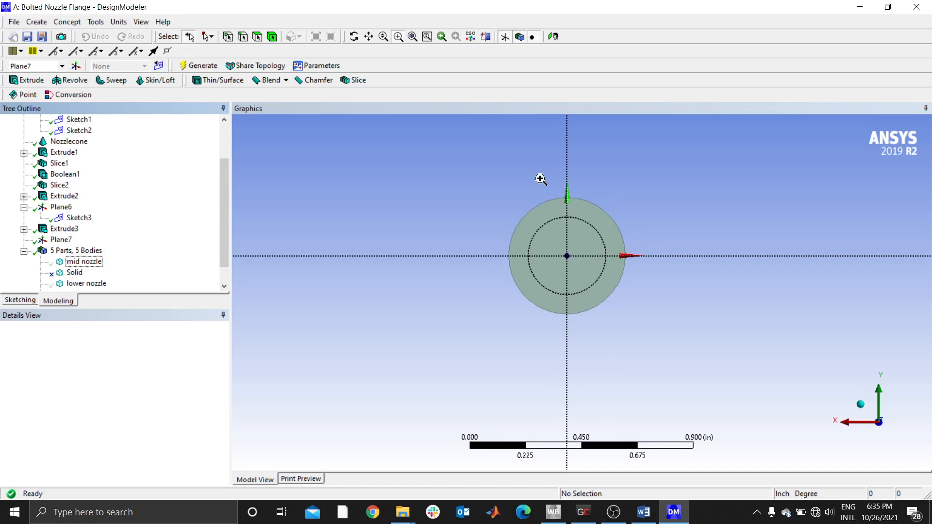
- Start a polygon with six sides for sketching on the offset plane
{"action": "left_click", "coordinate": [27, 301]}
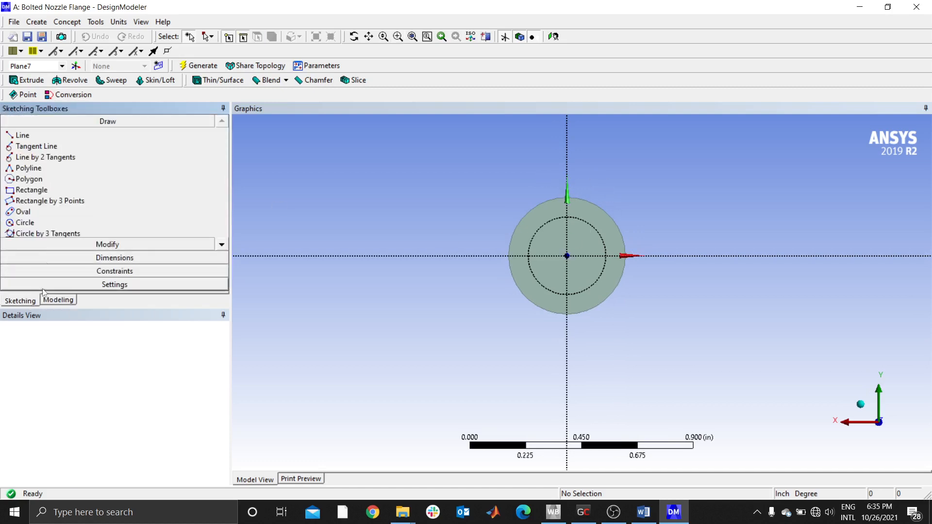
{"action": "left_click", "coordinate": [51, 182]}
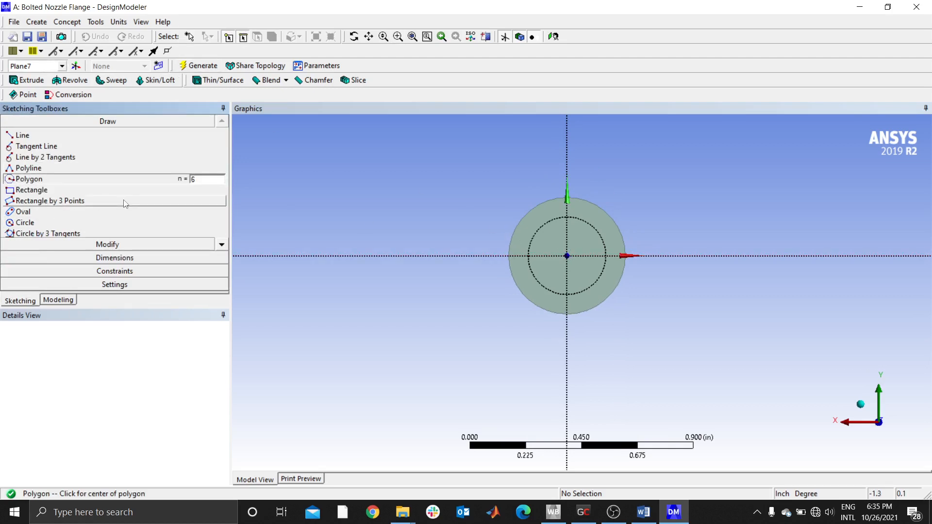
{"action": "left_click", "coordinate": [566, 256]}
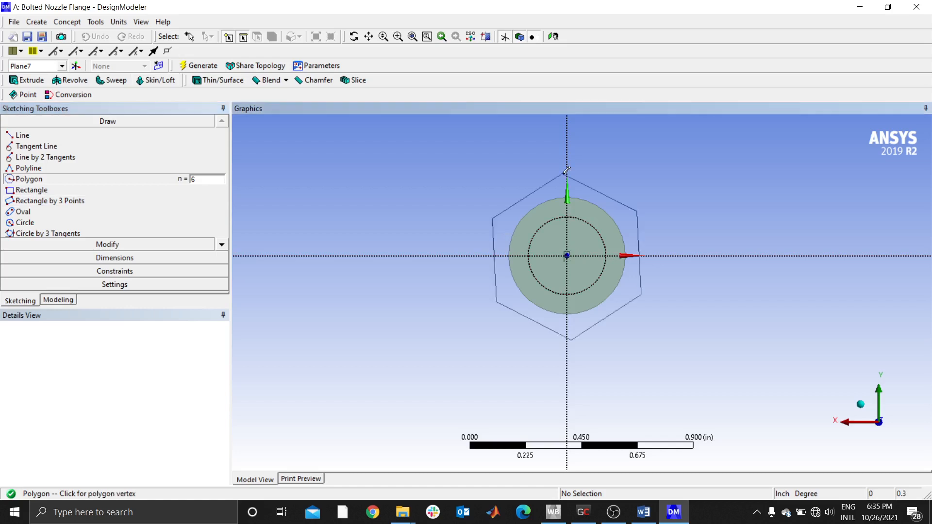
{"action": "left_click", "coordinate": [530, 172]}
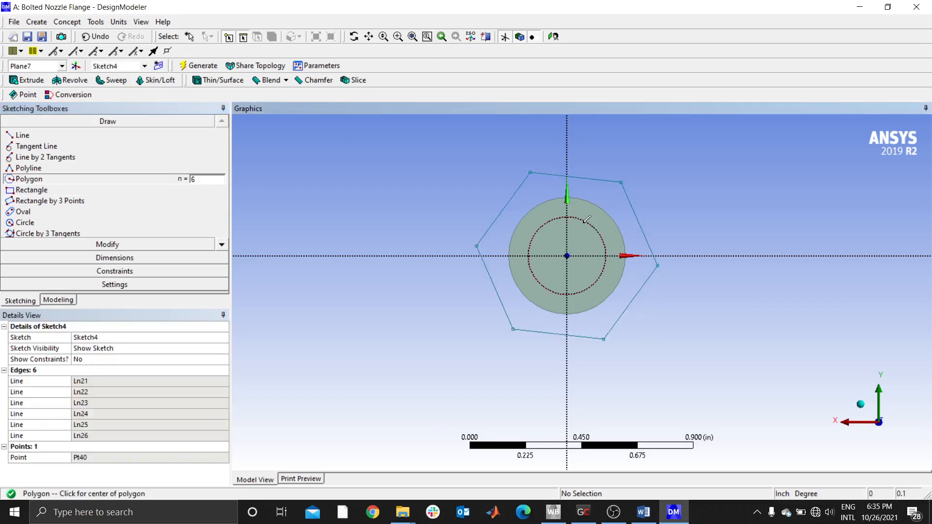
{"action": "key", "text": "ctrl+z"}
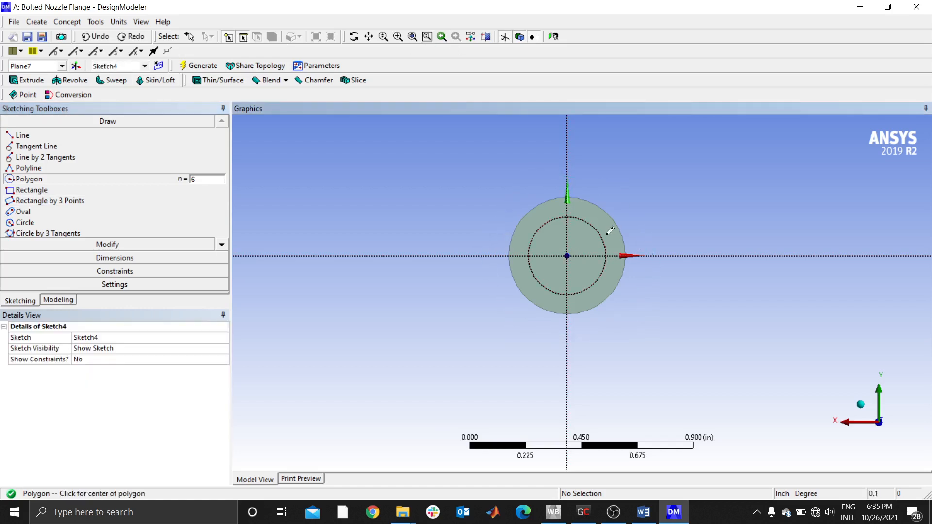
- Sketch a hexagon centred on the offset plane's origin around the bolt head, with its upper and lower edges horizontal
{"action": "left_click", "coordinate": [567, 255]}
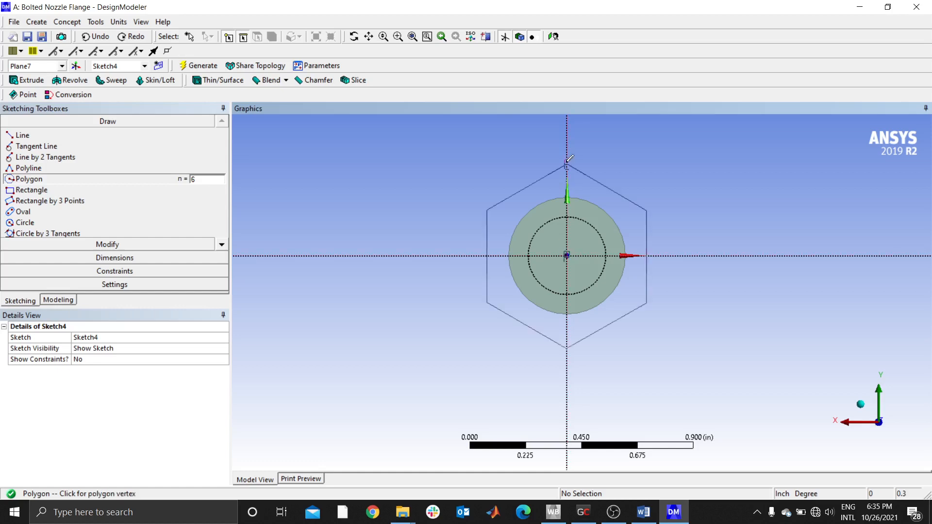
{"action": "left_click", "coordinate": [513, 161]}
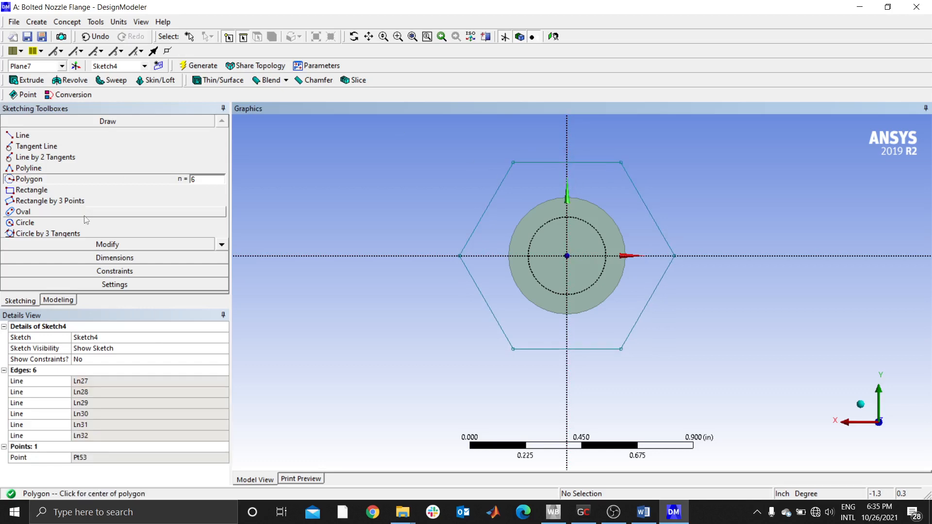
- Add a vertical dimension between the hexagon's upper and lower edges and set it to 0.47 in
{"action": "left_click", "coordinate": [87, 258]}
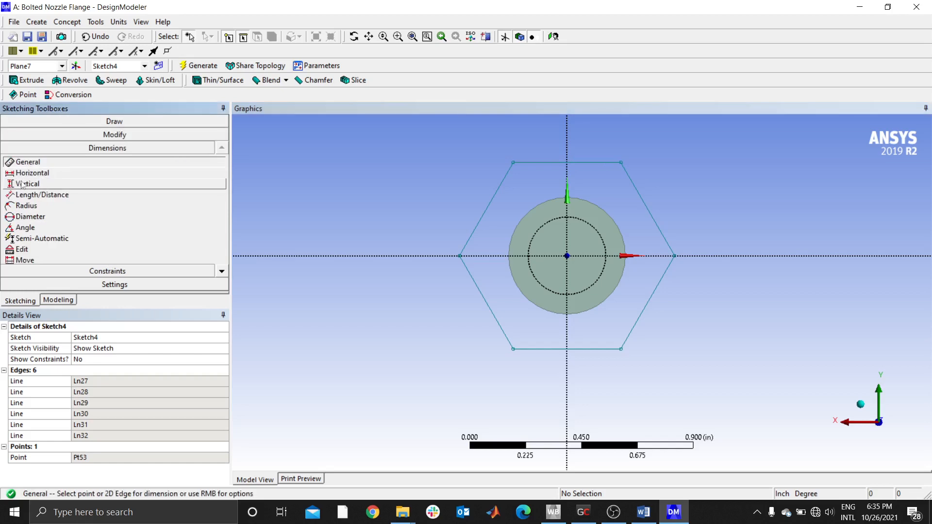
{"action": "left_click", "coordinate": [30, 184]}
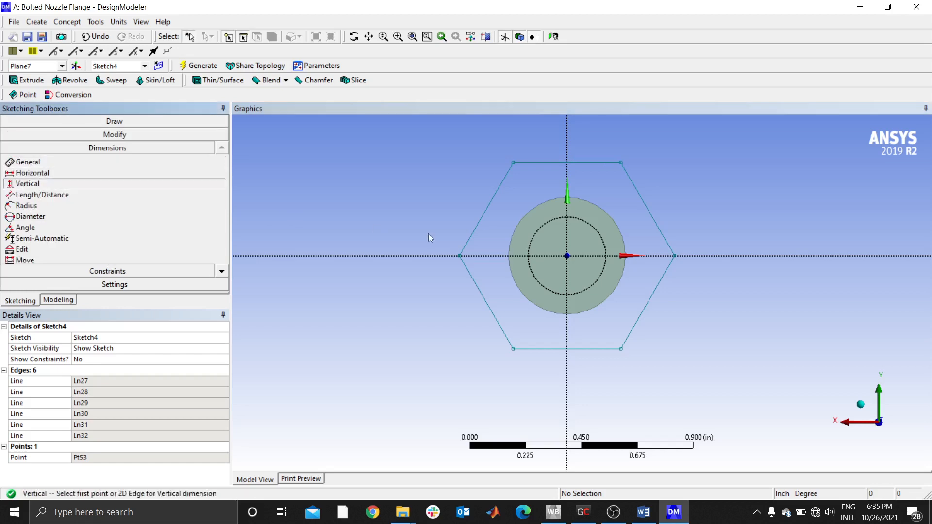
{"action": "left_click", "coordinate": [580, 163]}
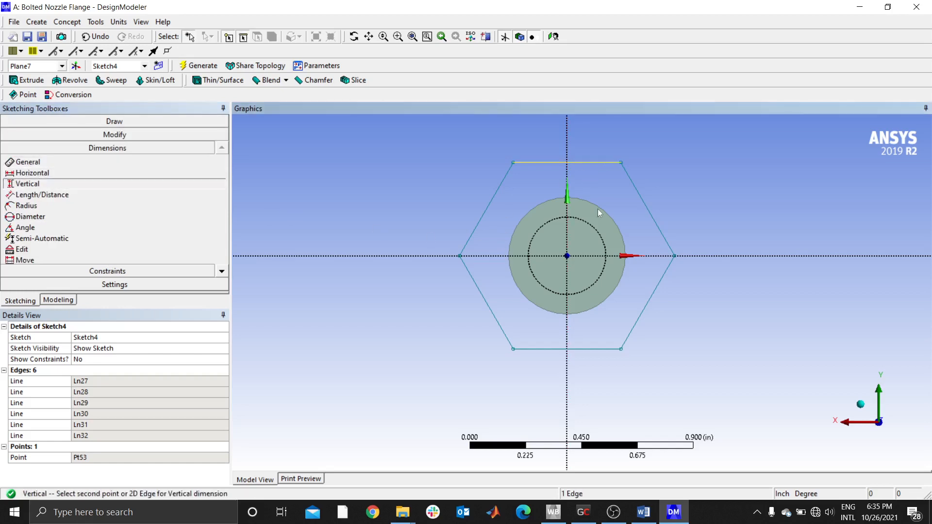
{"action": "left_click", "coordinate": [587, 349]}
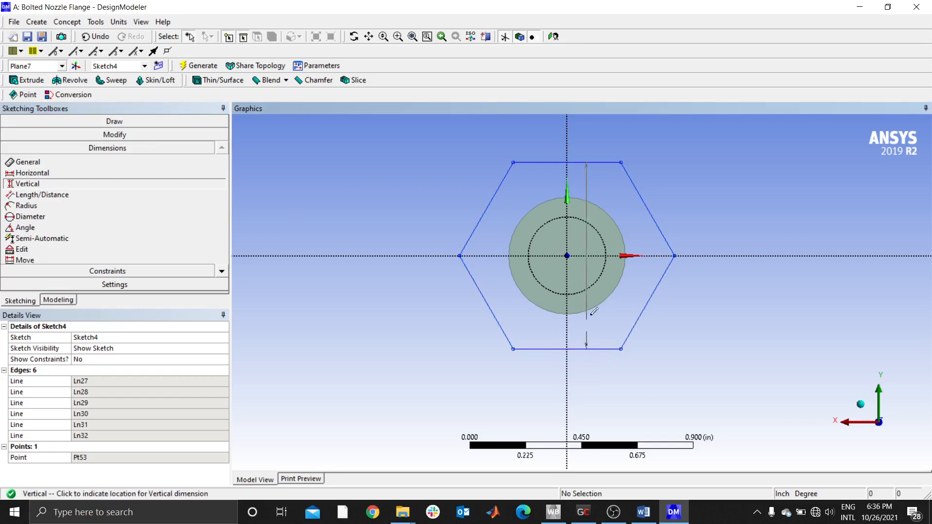
{"action": "left_click", "coordinate": [747, 219]}
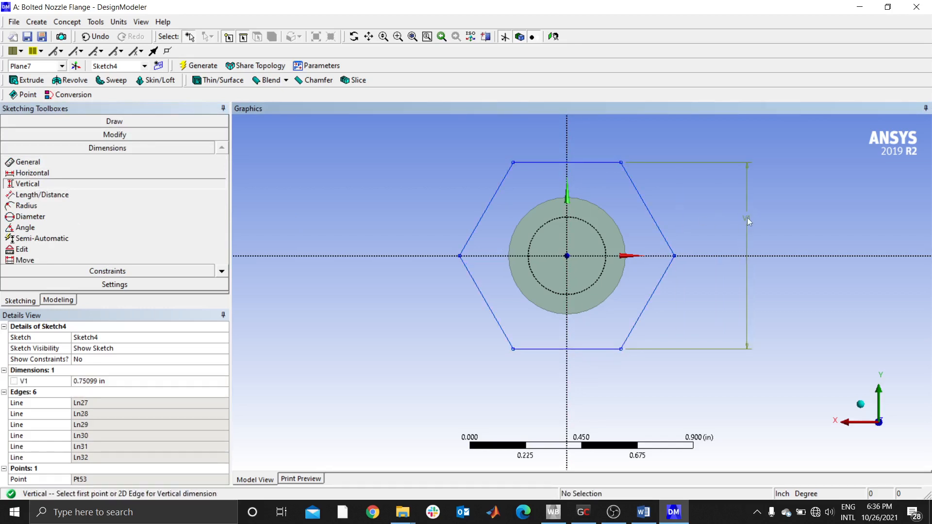
{"action": "left_click", "coordinate": [103, 381]}
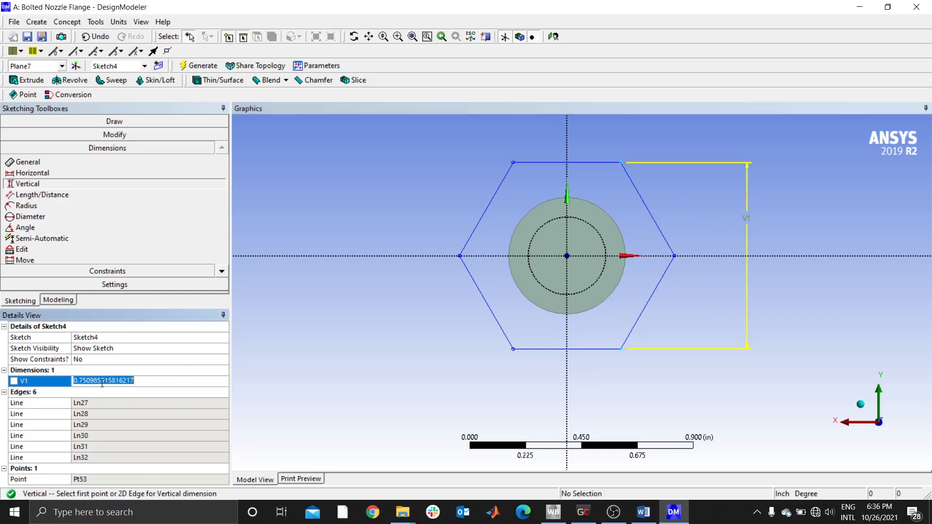
{"action": "type", "text": "0.47"}
{"action": "key", "text": "Return"}
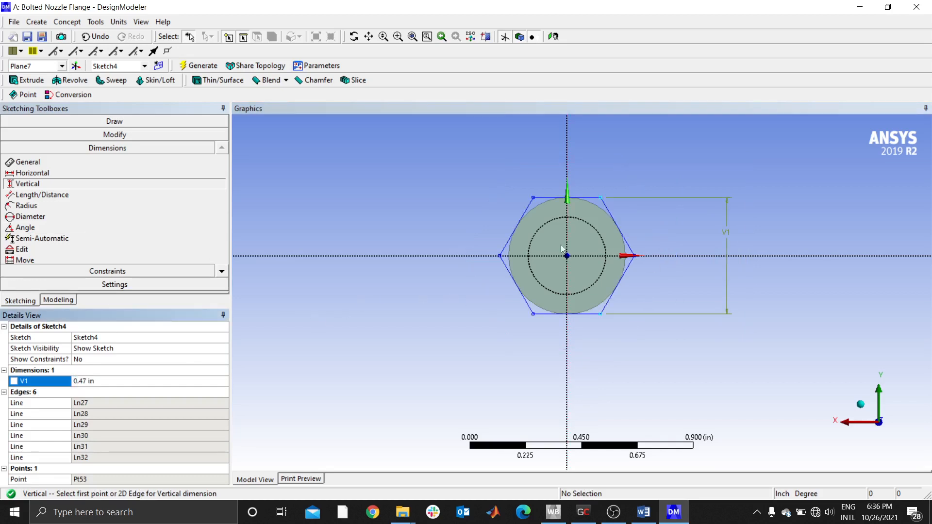
- Sketch a circle centred on the offset plane's origin inside the hexagon, matching the bolt shank's circular edge
{"action": "middle_click_drag", "start_coordinate": [524, 261], "coordinate": [431, 225]}
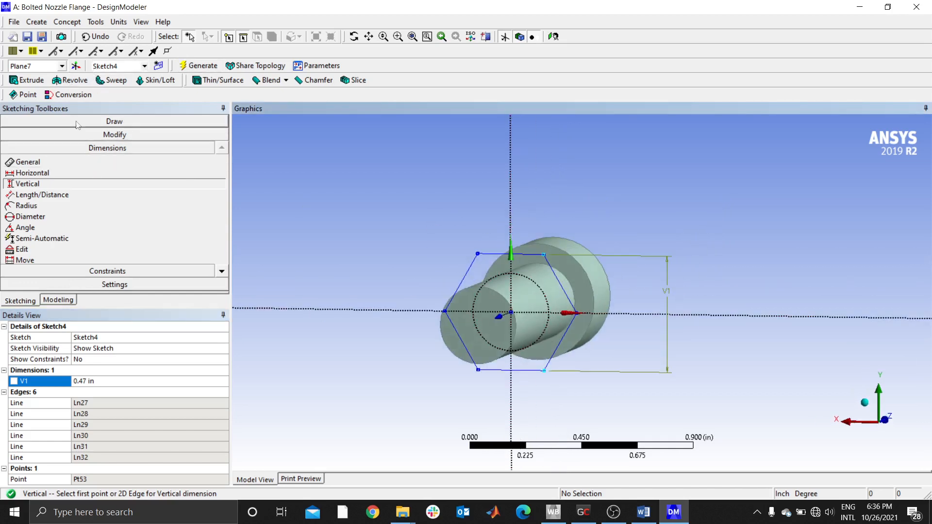
{"action": "left_click", "coordinate": [44, 122]}
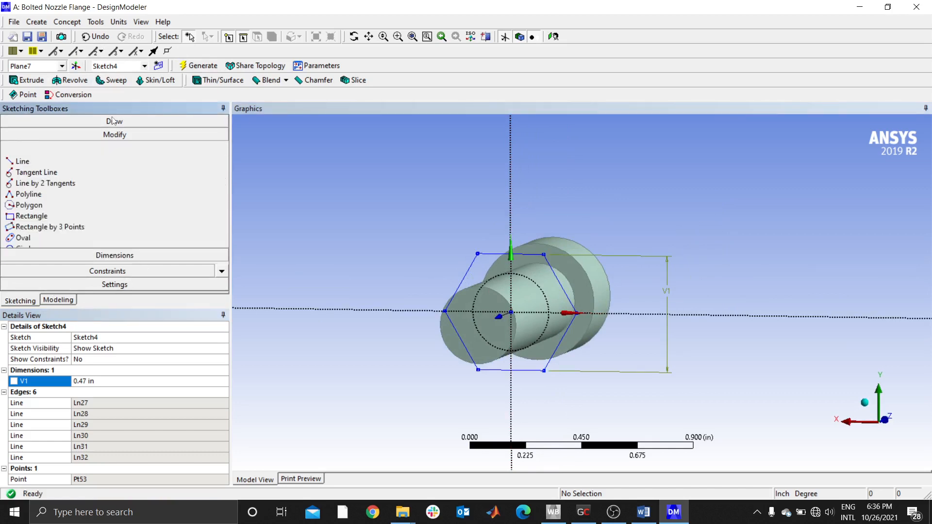
{"action": "left_click", "coordinate": [25, 222]}
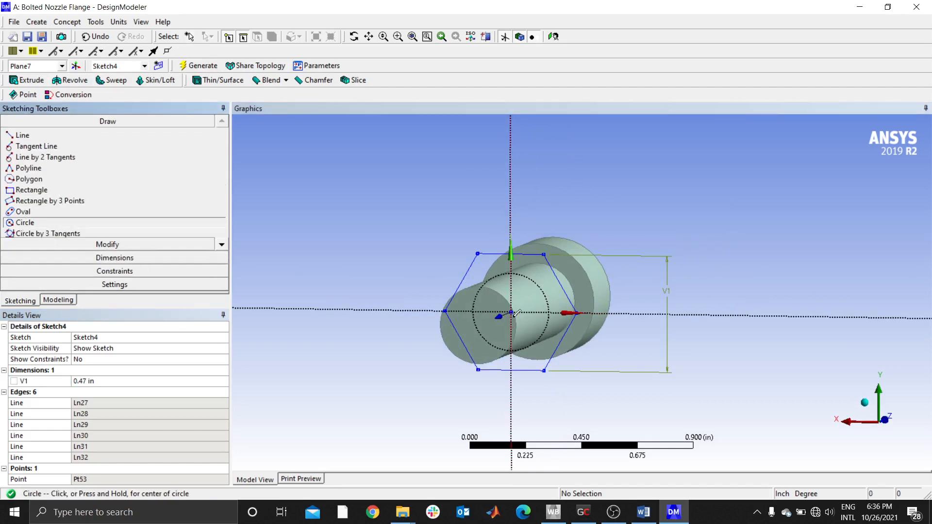
{"action": "left_click", "coordinate": [554, 37]}
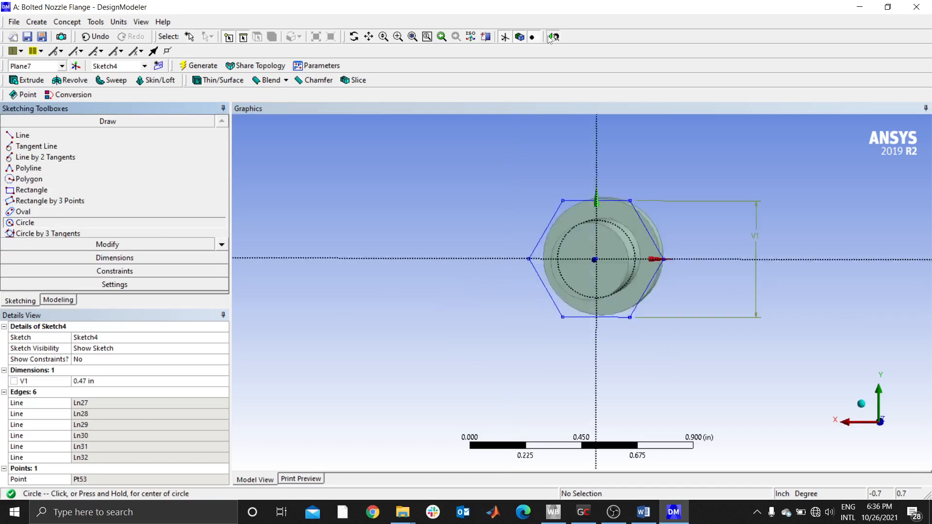
{"action": "scroll", "coordinate": [585, 272], "scroll_direction": "up", "scroll_amount": 2}
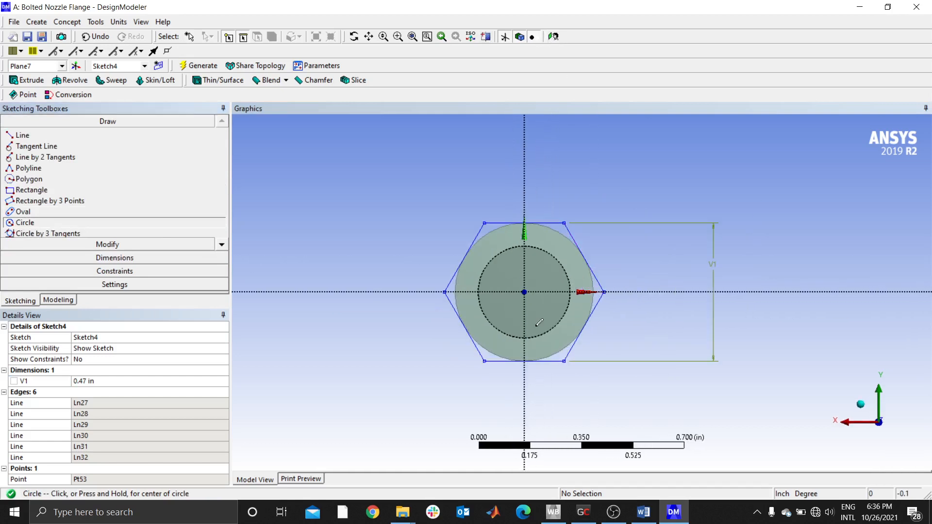
{"action": "left_click", "coordinate": [525, 292]}
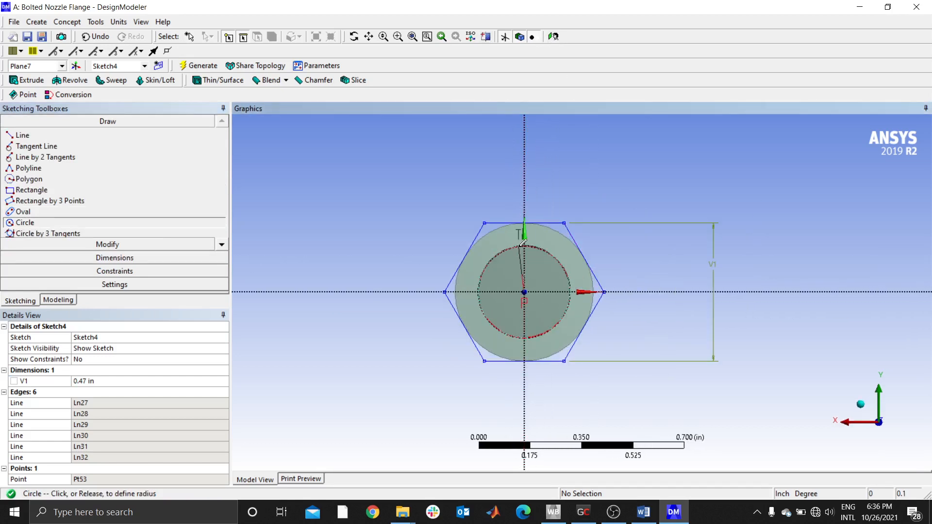
{"action": "left_click", "coordinate": [524, 242]}
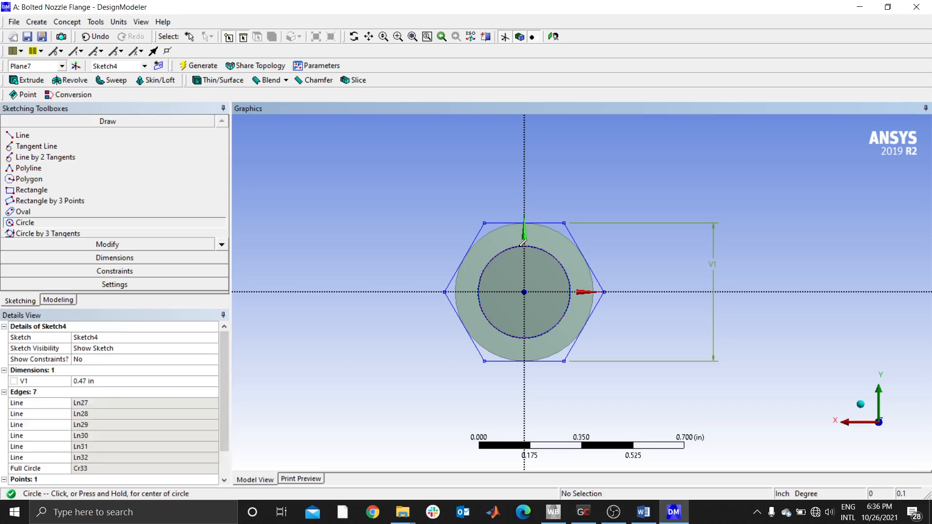
- Extrude the hexagon and circle sketch 0.3125 in with Add Material in the normal direction to form the nut
{"action": "left_click", "coordinate": [43, 83]}
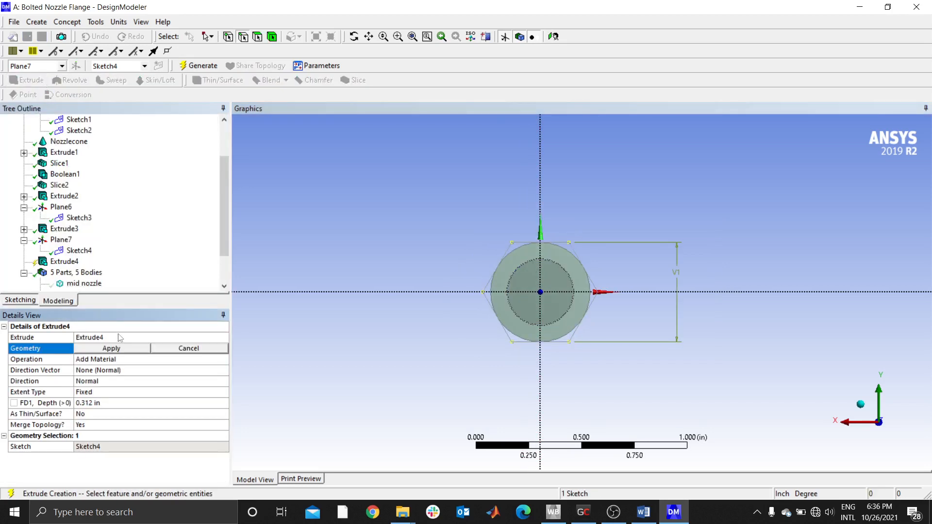
{"action": "left_click", "coordinate": [119, 348]}
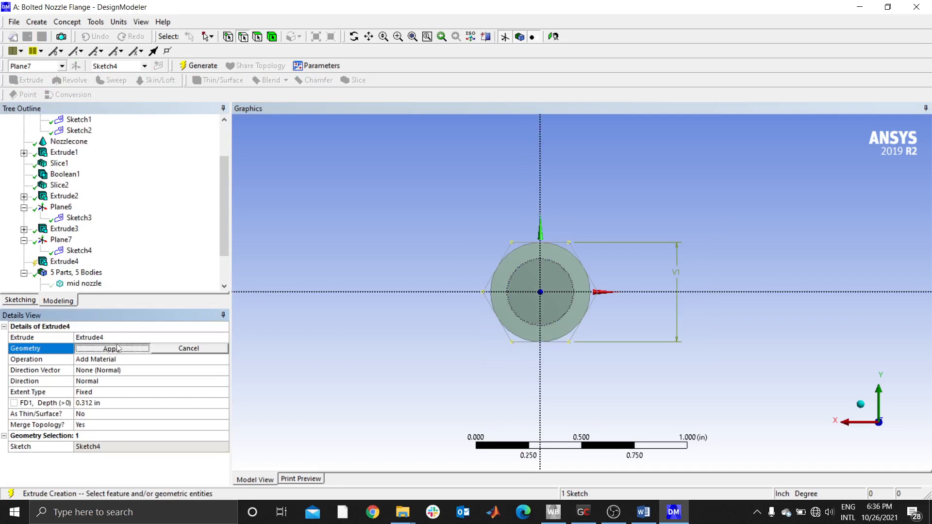
{"action": "left_click", "coordinate": [98, 403]}
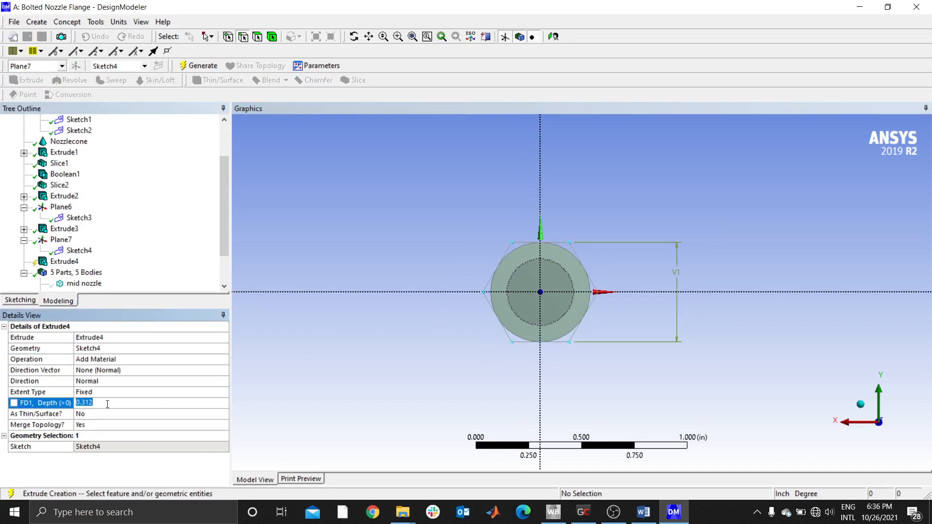
{"action": "type", "text": "0."}
{"action": "key", "text": "Return"}
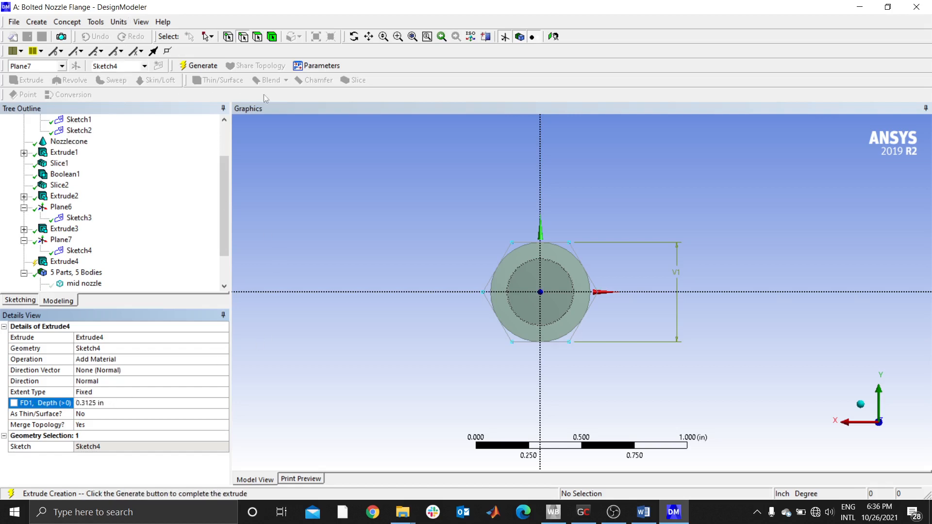
{"action": "left_click", "coordinate": [200, 66]}
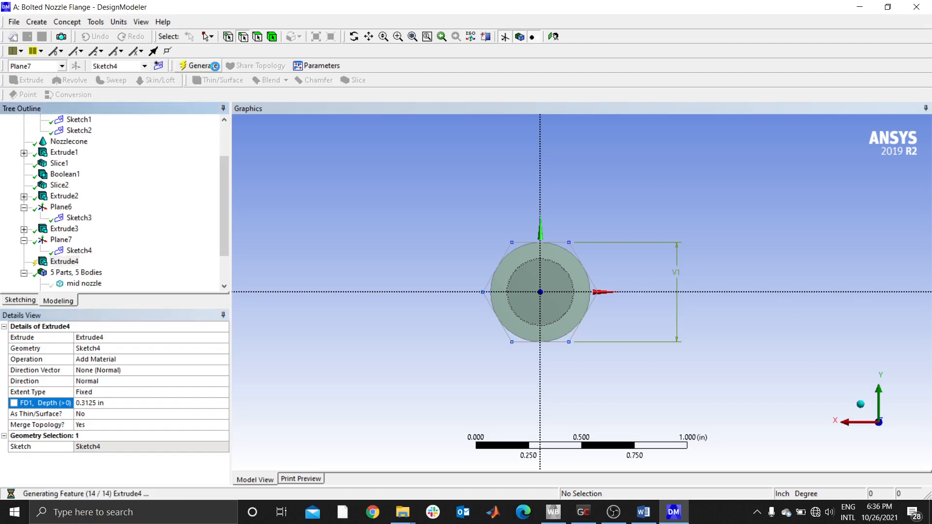
{"action": "scroll", "coordinate": [491, 265], "scroll_direction": "down", "scroll_amount": 3}
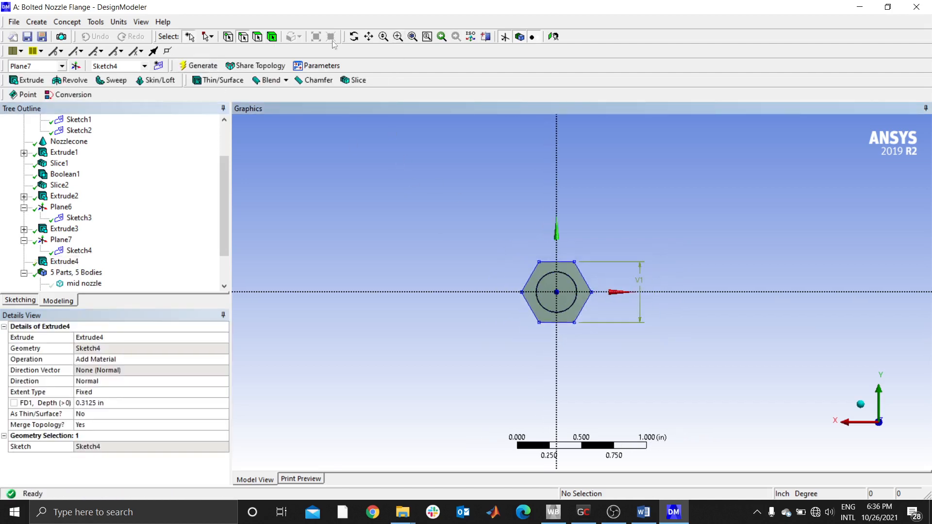
{"action": "left_click", "coordinate": [412, 37]}
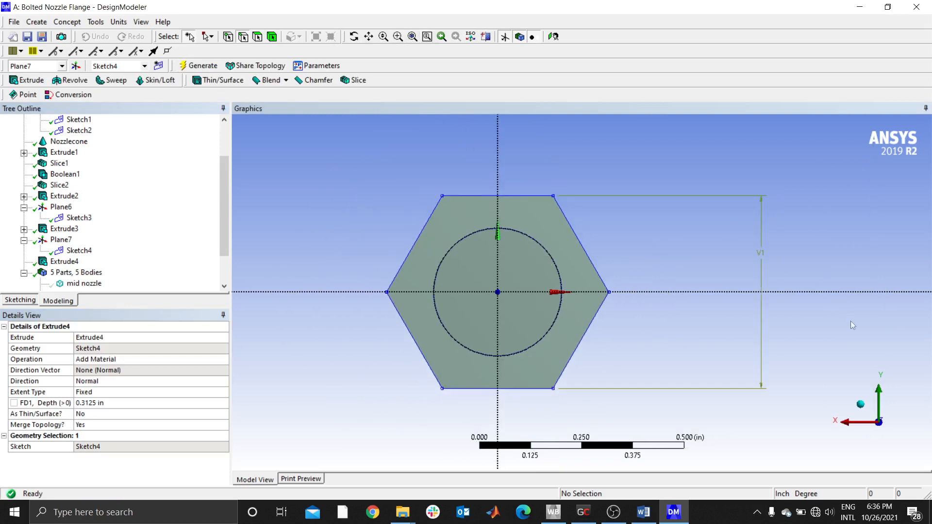
{"action": "left_click", "coordinate": [864, 403]}
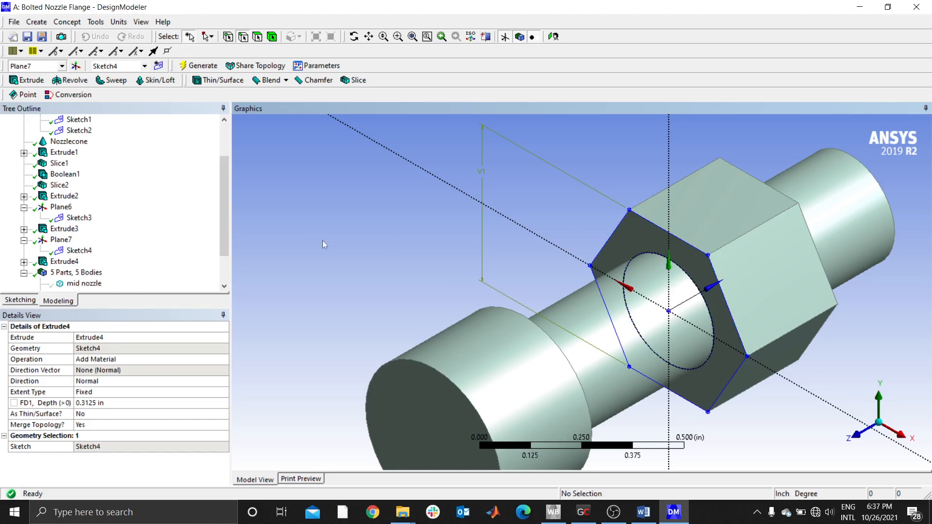
- Show the mid nozzle and lower nozzle bodies and examine how the bolt and nut sit against the flange
{"action": "left_click_drag", "start_coordinate": [224, 242], "coordinate": [226, 267]}
{"action": "right_click", "coordinate": [77, 243]}
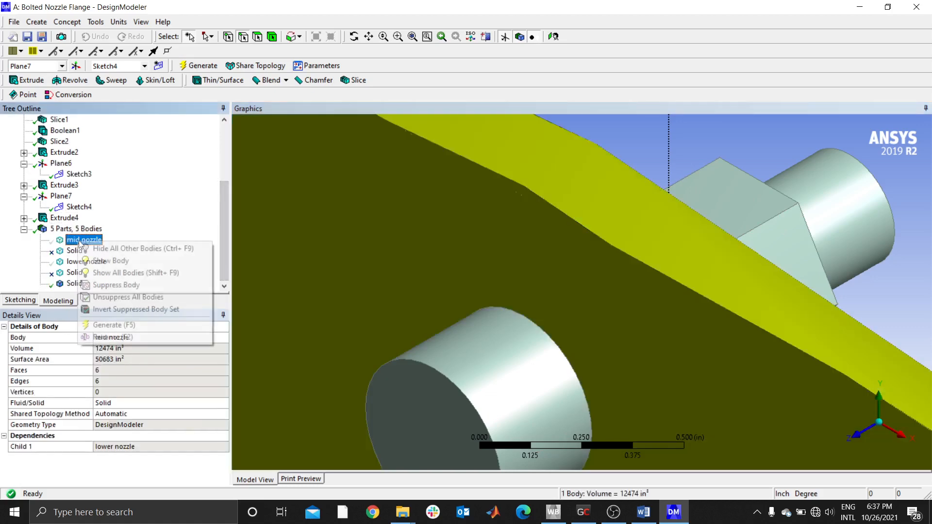
{"action": "left_click", "coordinate": [100, 260]}
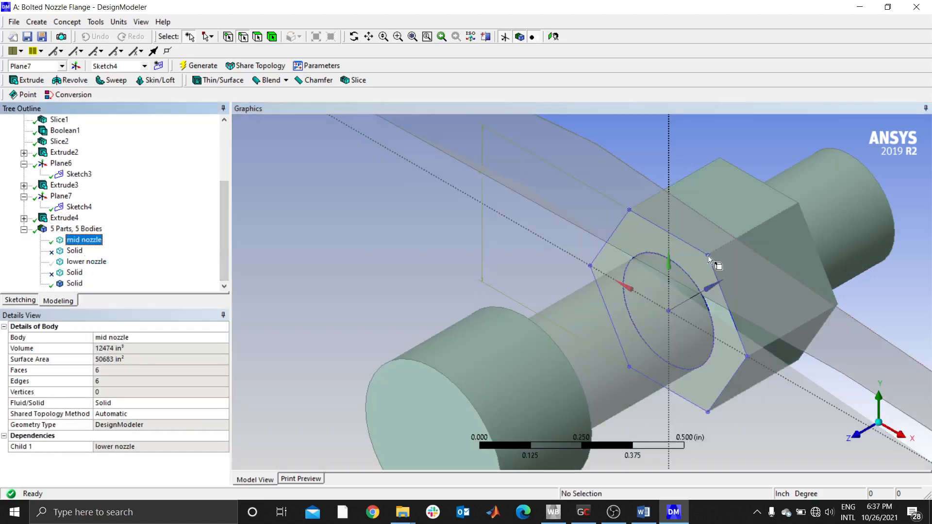
{"action": "scroll", "coordinate": [716, 264], "scroll_direction": "down", "scroll_amount": 3}
{"action": "middle_click_drag", "start_coordinate": [701, 297], "coordinate": [571, 356]}
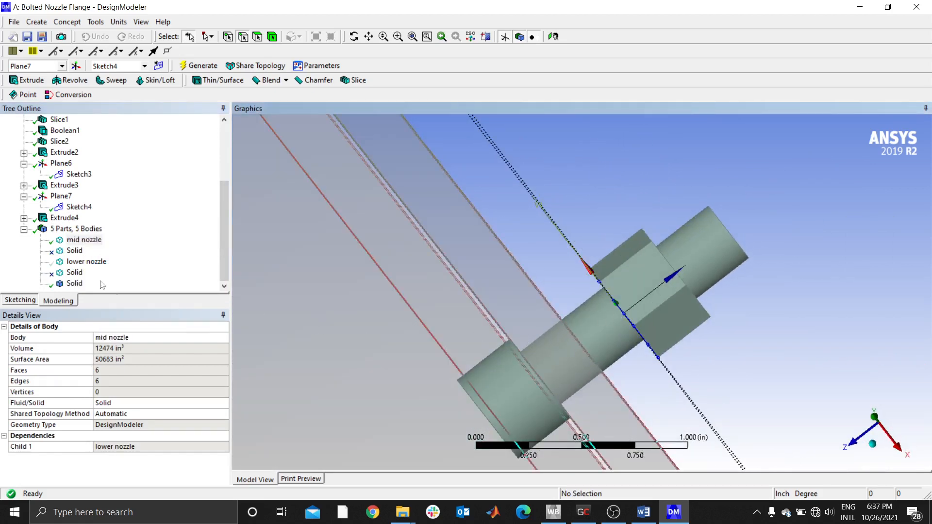
{"action": "right_click", "coordinate": [89, 262]}
{"action": "left_click", "coordinate": [121, 284]}
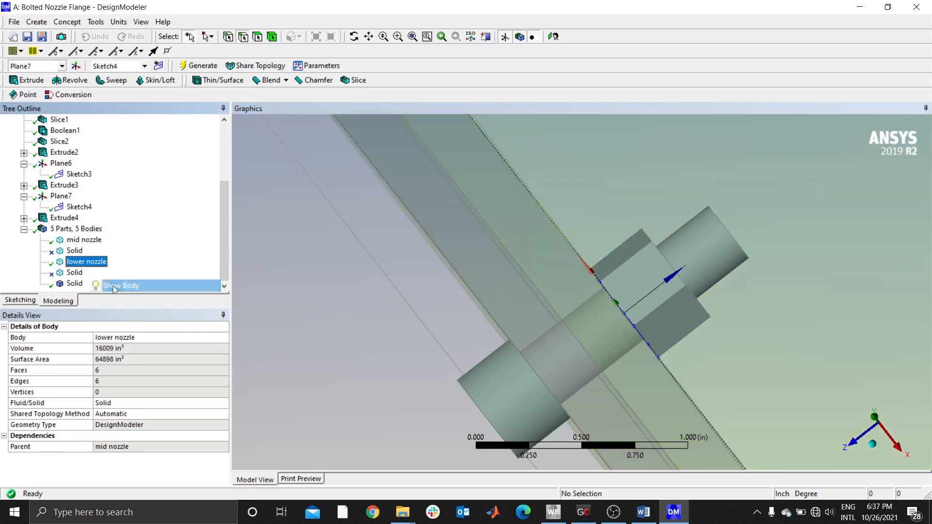
{"action": "left_click_drag", "start_coordinate": [523, 262], "coordinate": [620, 316]}
{"action": "scroll", "coordinate": [622, 319], "scroll_direction": "down", "scroll_amount": 4}
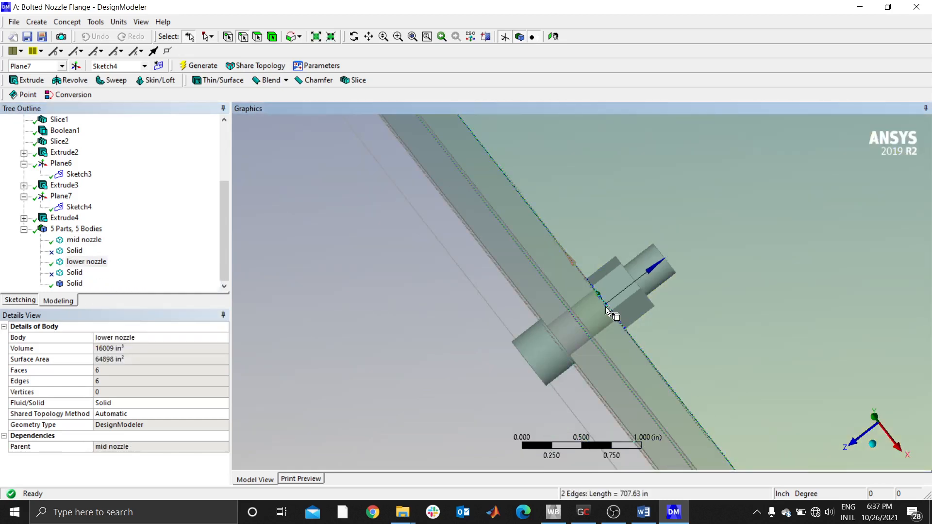
- Hide the lower nozzle and mid nozzle bodies again, leaving the bolt and nut isolated
{"action": "right_click", "coordinate": [132, 260]}
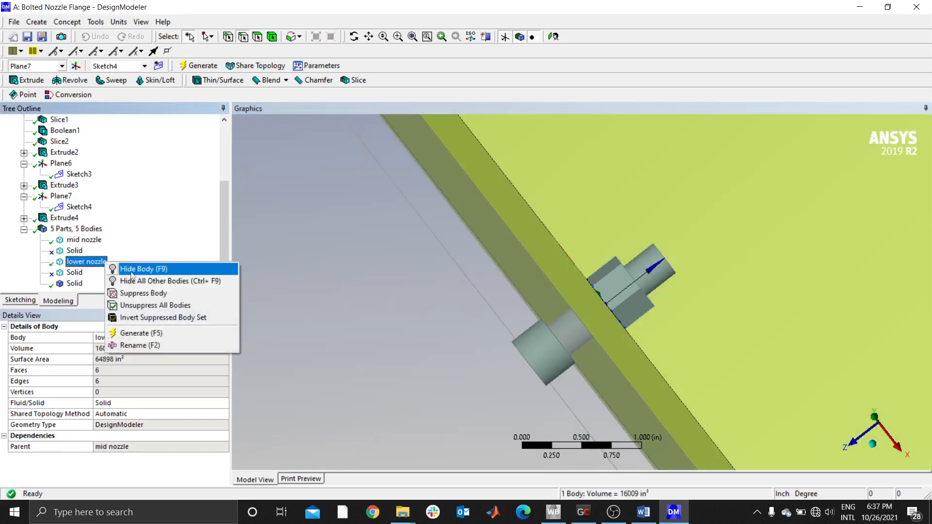
{"action": "left_click", "coordinate": [134, 273]}
{"action": "left_click", "coordinate": [84, 240]}
{"action": "right_click", "coordinate": [88, 240]}
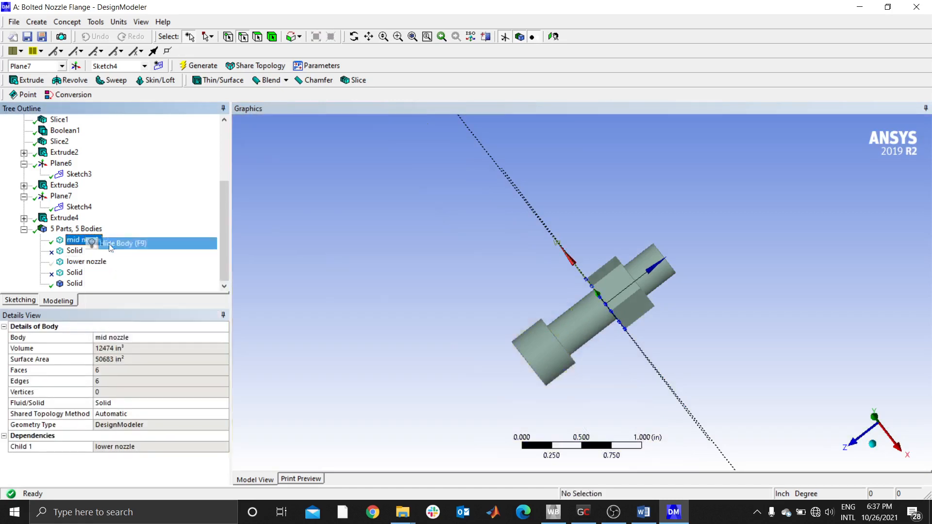
{"action": "left_click", "coordinate": [138, 244]}
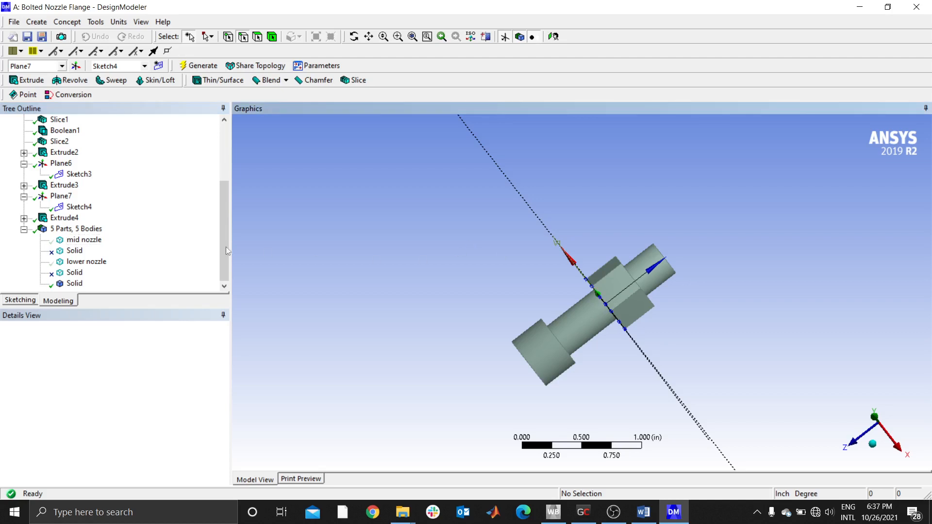
- Hide the nut's hexagon sketch, Sketch4, in the model
{"action": "right_click", "coordinate": [63, 208]}
{"action": "left_click", "coordinate": [88, 228]}
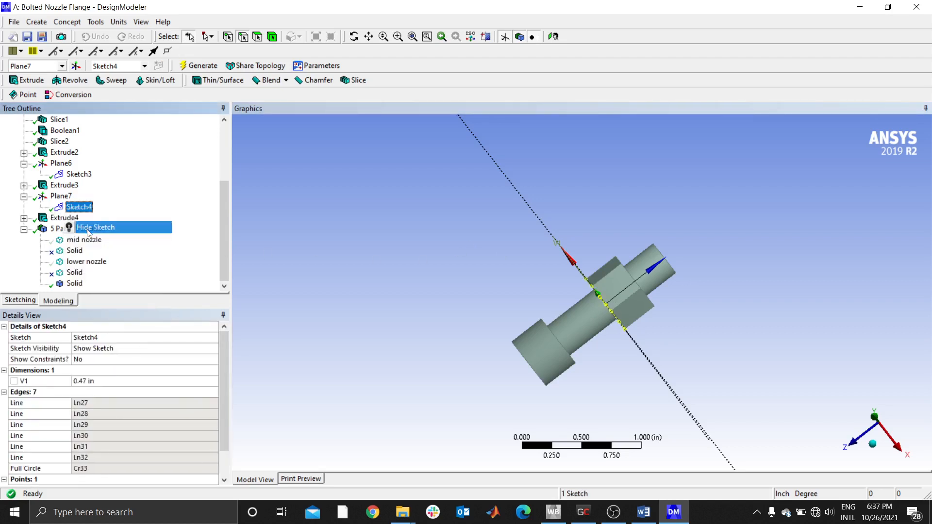
{"action": "left_click", "coordinate": [306, 236]}
{"action": "scroll", "coordinate": [496, 295], "scroll_direction": "down", "scroll_amount": 3}
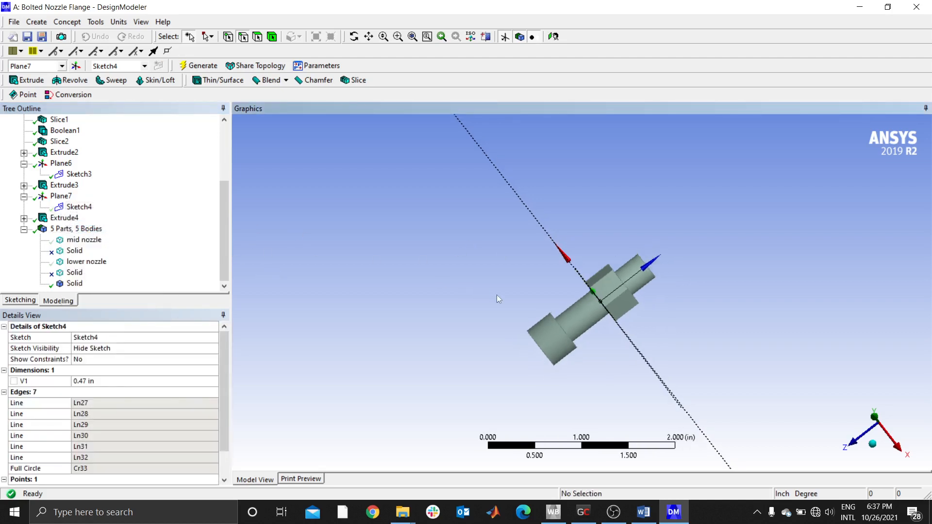
{"action": "scroll", "coordinate": [592, 307], "scroll_direction": "up", "scroll_amount": 2}
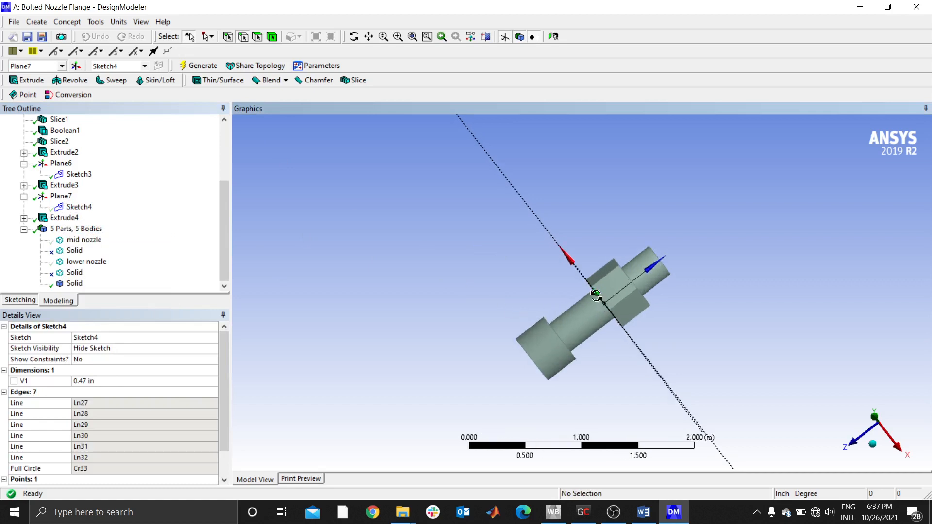
- Examine the bolt and nut in a three-dimensional view and select the shank's cylindrical face between head and nut
{"action": "middle_click_drag", "start_coordinate": [592, 306], "coordinate": [602, 278]}
{"action": "scroll", "coordinate": [602, 279], "scroll_direction": "up", "scroll_amount": 3}
{"action": "scroll", "coordinate": [602, 279], "scroll_direction": "up", "scroll_amount": 1}
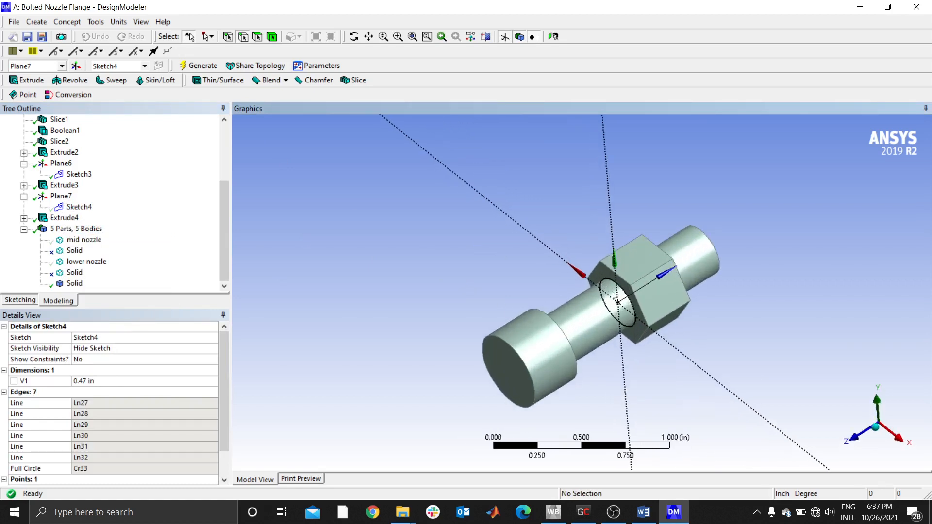
{"action": "left_click", "coordinate": [605, 279]}
{"action": "left_click", "coordinate": [595, 318]}
{"action": "left_click", "coordinate": [595, 326]}
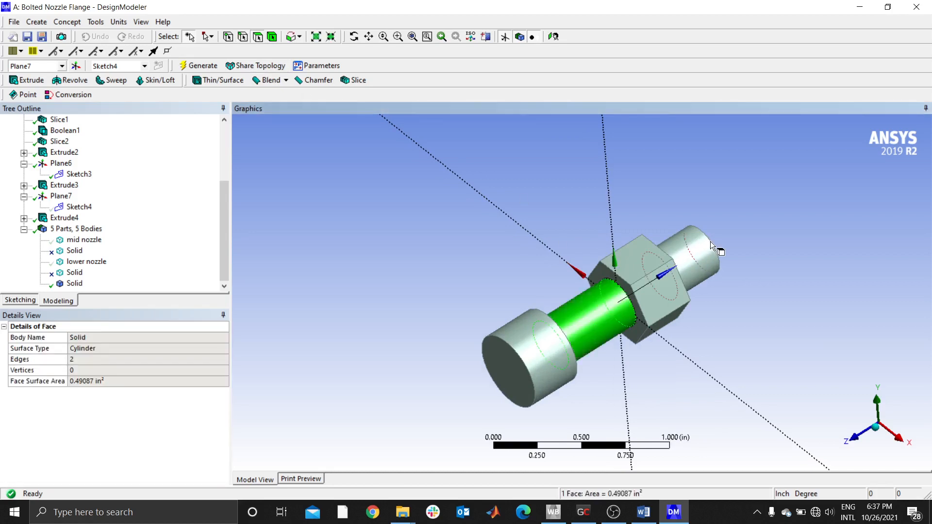
- Inspect the shank's cylindrical faces on both sides of the nut and the circle of the nut's sketch, Sketch4
{"action": "left_click", "coordinate": [602, 316]}
{"action": "left_click", "coordinate": [601, 316]}
{"action": "left_click", "coordinate": [689, 258]}
{"action": "left_click", "coordinate": [590, 314]}
{"action": "left_click", "coordinate": [631, 312]}
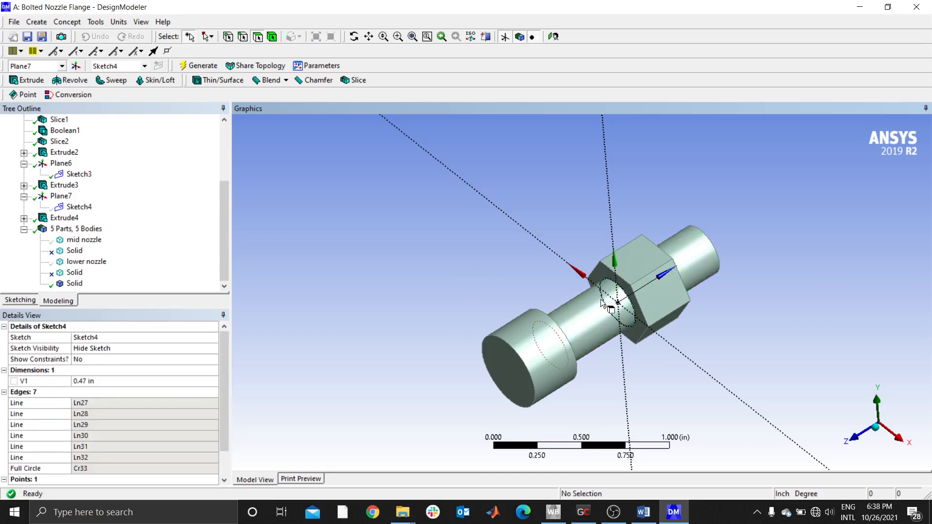
{"action": "left_click_drag", "start_coordinate": [226, 230], "coordinate": [166, 257]}
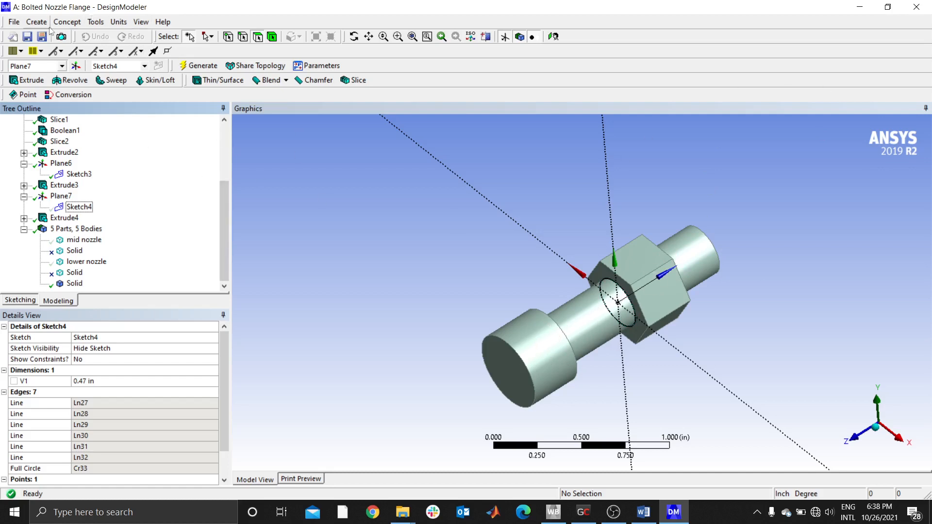
- Start a projection of type Edges On Face, using the circle around the shank at the nut's head-side face as its edge
{"action": "left_click", "coordinate": [96, 22]}
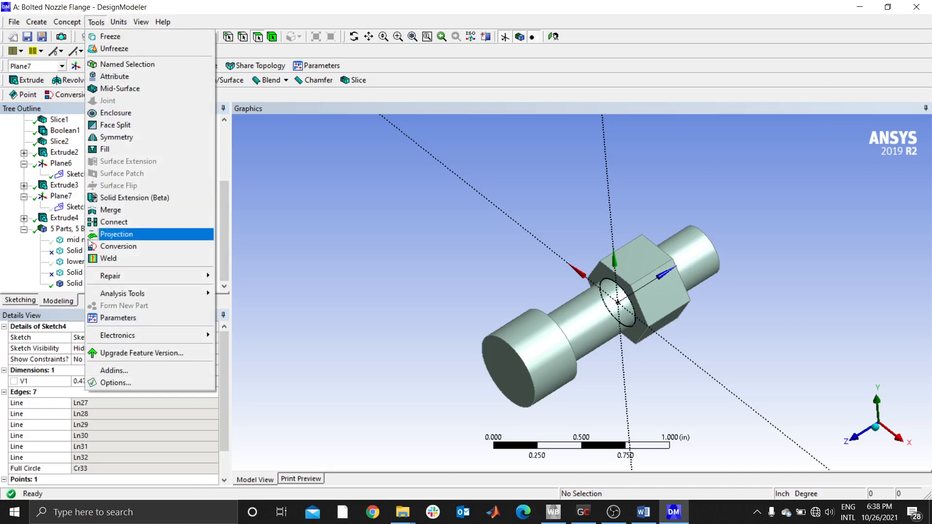
{"action": "left_click", "coordinate": [120, 235]}
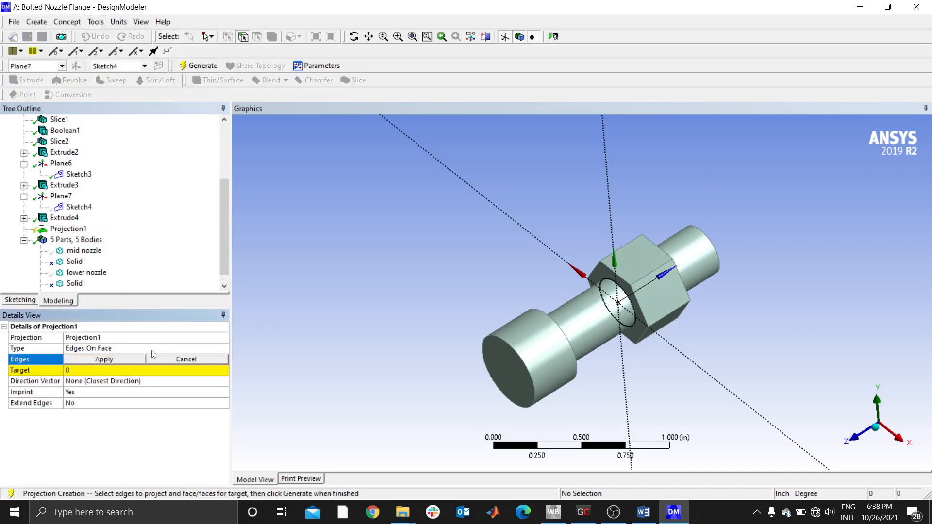
{"action": "left_click", "coordinate": [214, 350]}
{"action": "left_click", "coordinate": [223, 349]}
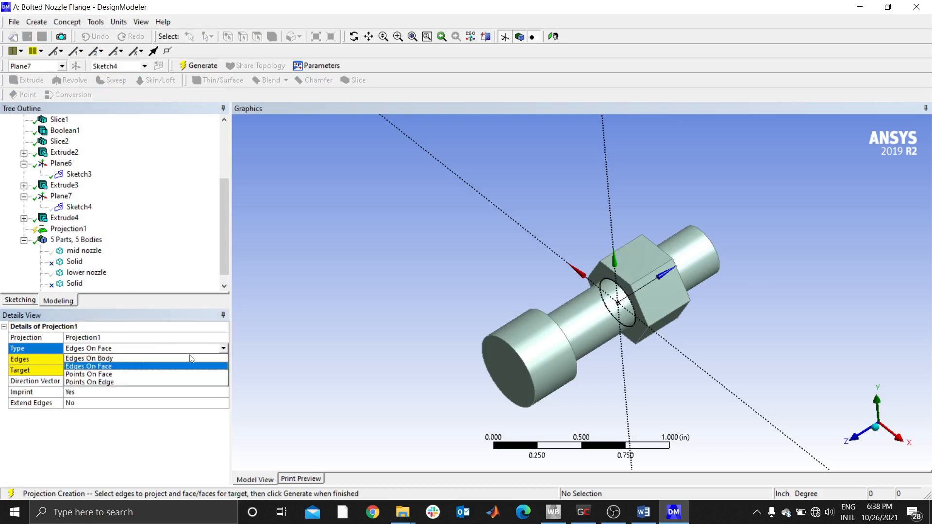
{"action": "left_click", "coordinate": [97, 366]}
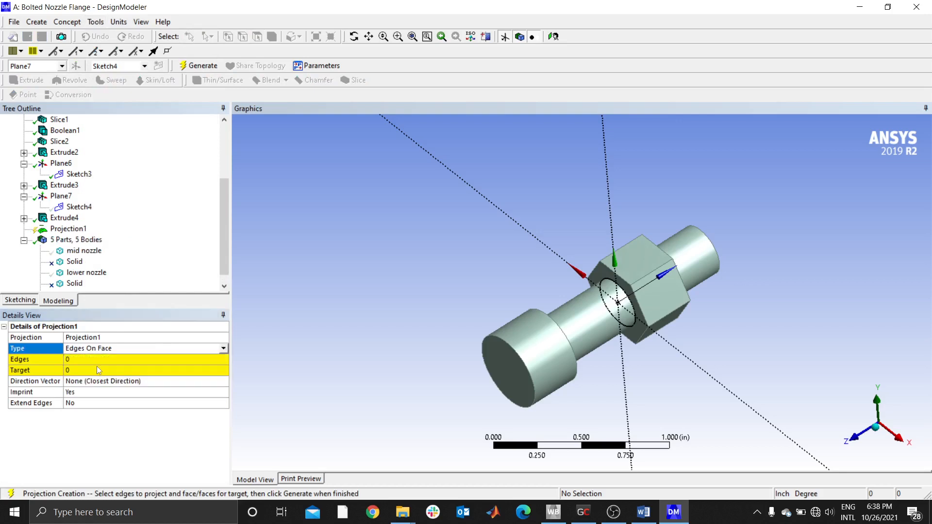
{"action": "left_click", "coordinate": [78, 361]}
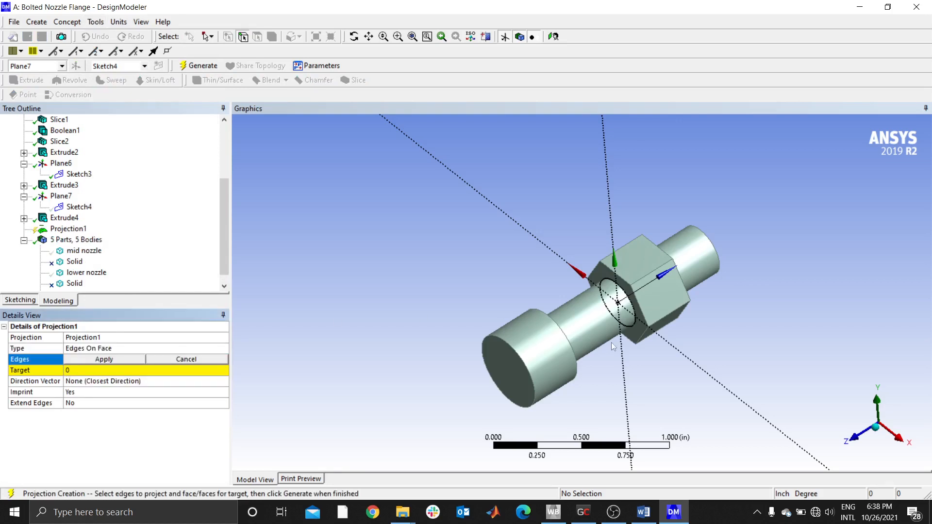
{"action": "left_click", "coordinate": [611, 281]}
{"action": "left_click", "coordinate": [122, 363]}
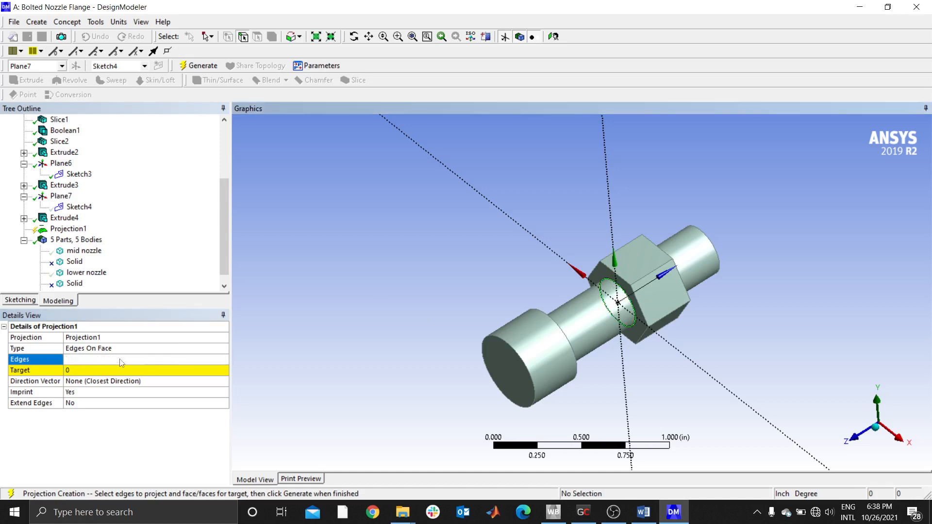
- Set the shank's cylindrical face between head and nut as the projection target and generate the projection
{"action": "left_click", "coordinate": [86, 371]}
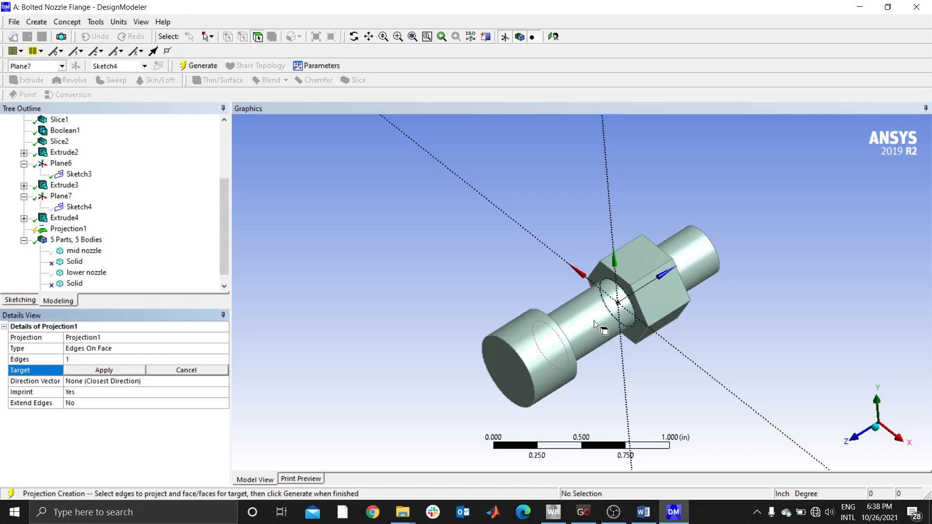
{"action": "left_click", "coordinate": [594, 320]}
{"action": "left_click", "coordinate": [107, 370]}
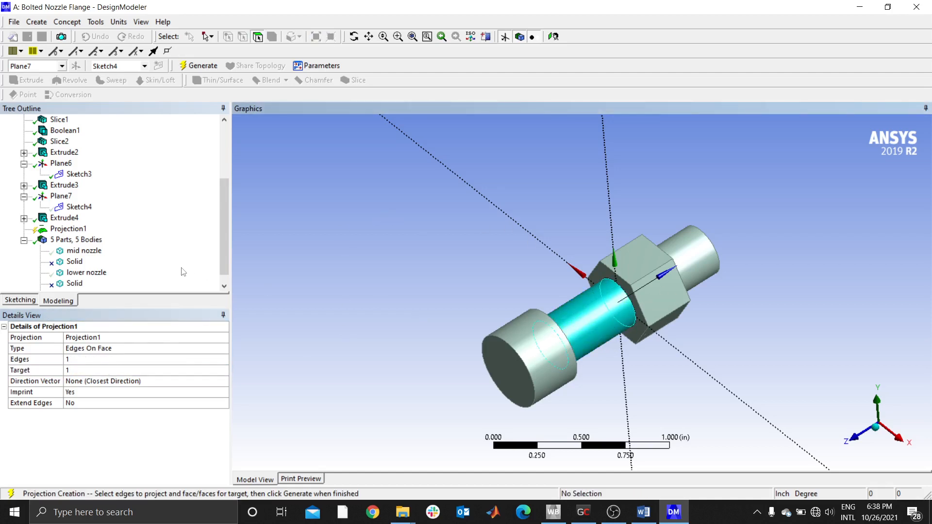
{"action": "left_click", "coordinate": [73, 230]}
{"action": "left_click", "coordinate": [214, 70]}
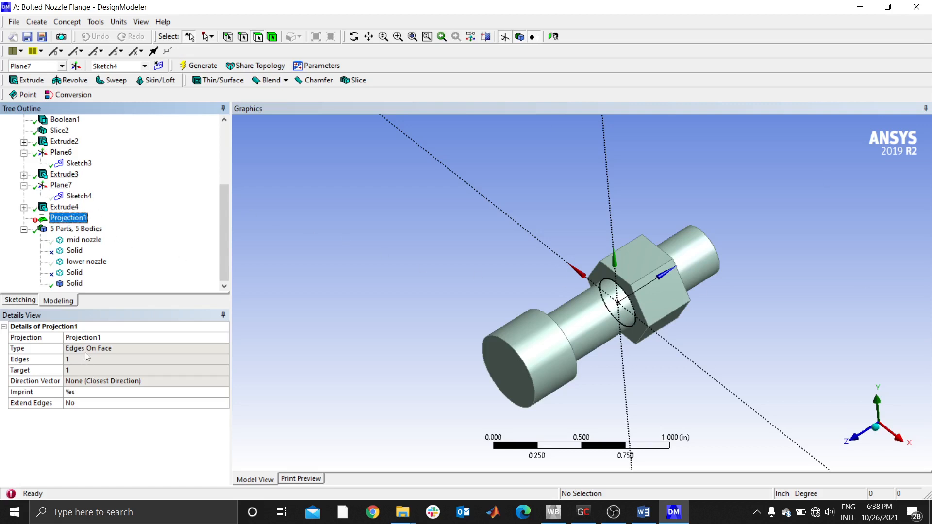
- Check the projection's type and direction vector settings and show its problematic geometry
{"action": "left_click", "coordinate": [118, 349]}
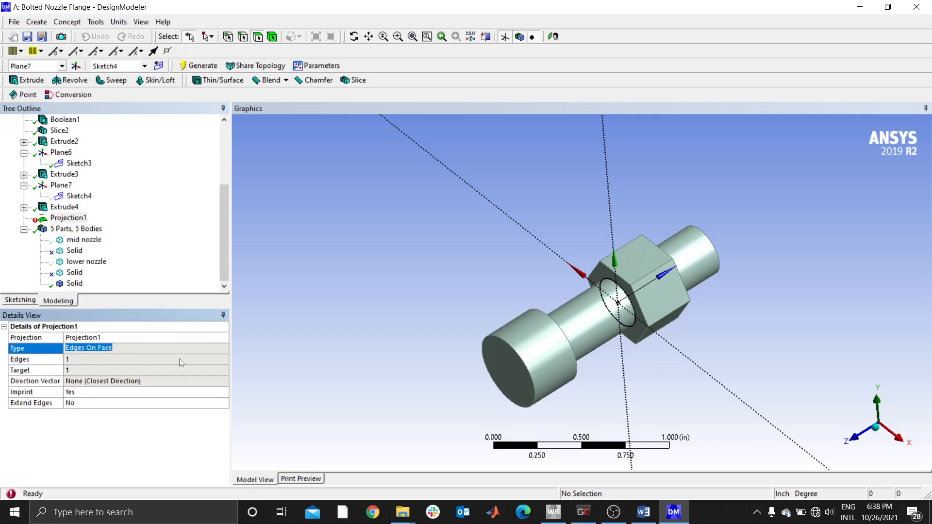
{"action": "left_click", "coordinate": [108, 383]}
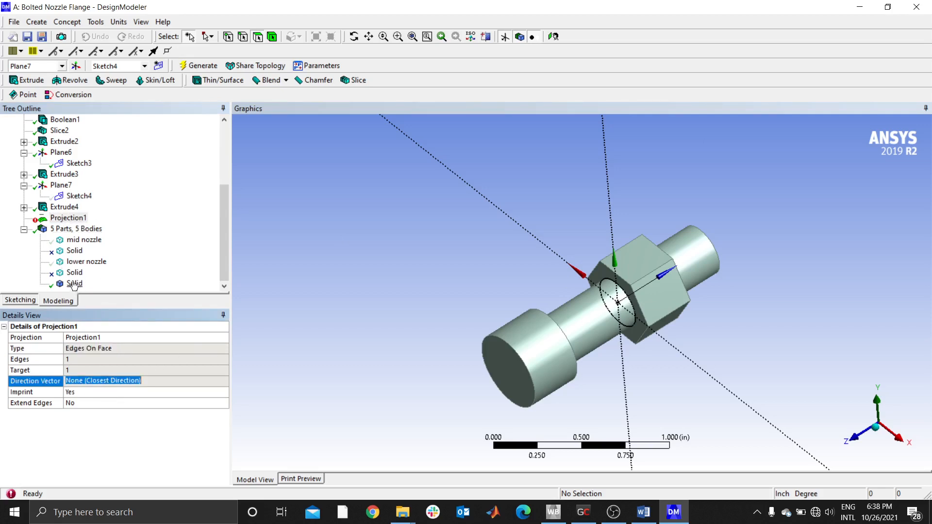
{"action": "left_click", "coordinate": [67, 219]}
{"action": "right_click", "coordinate": [67, 220]}
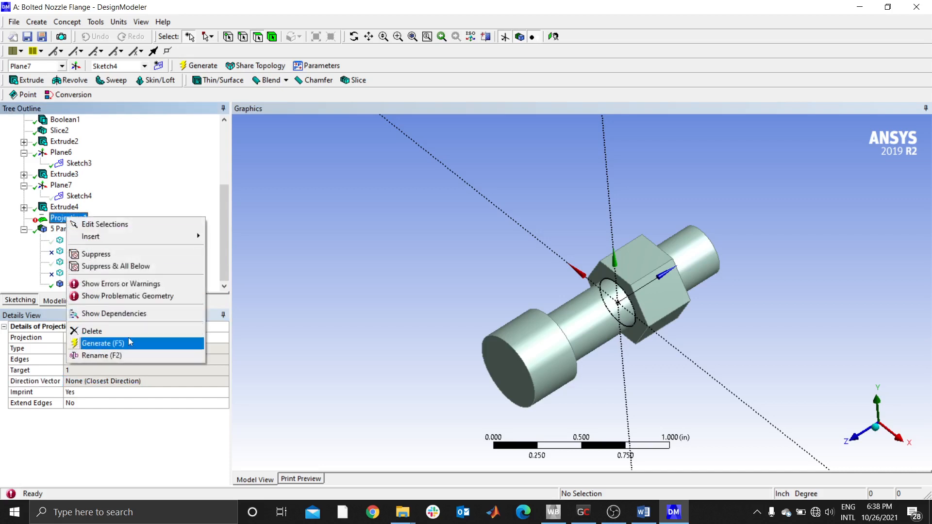
{"action": "left_click", "coordinate": [132, 296]}
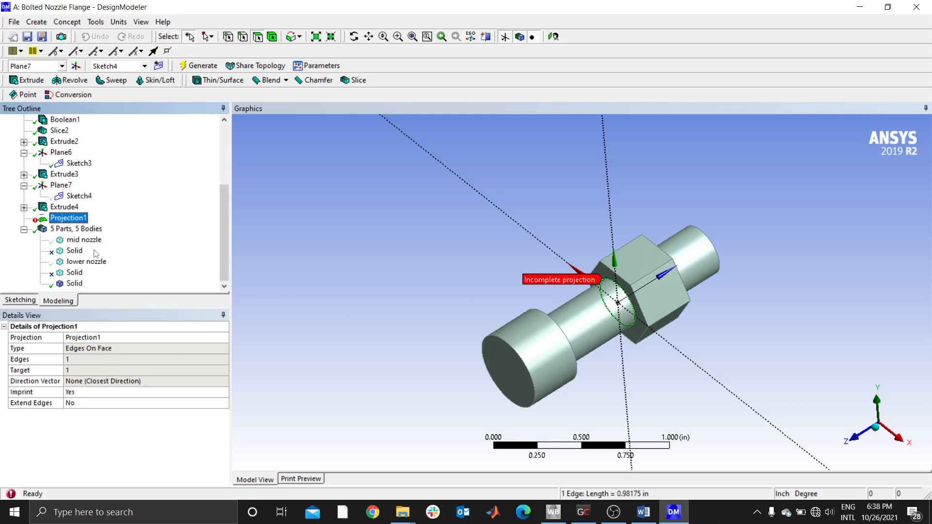
- Delete the projection feature, Projection1, from the model
{"action": "right_click", "coordinate": [78, 219]}
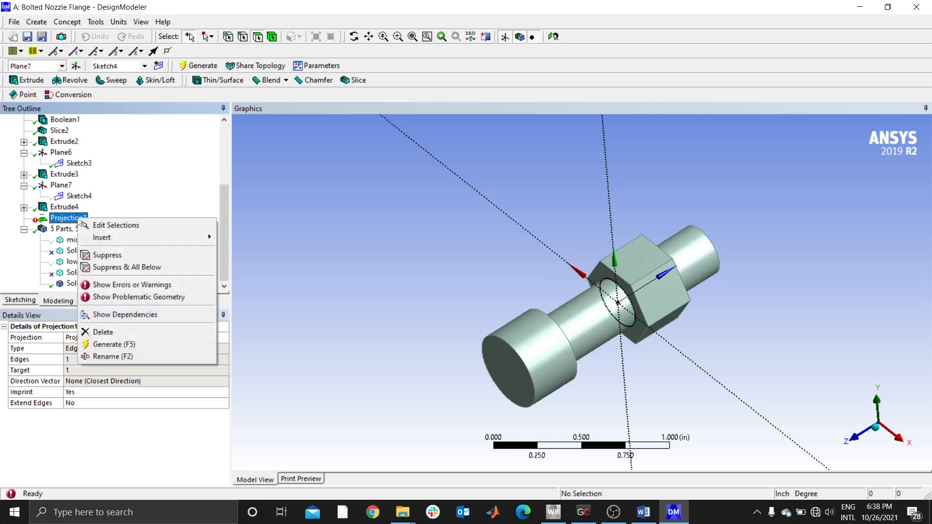
{"action": "left_click", "coordinate": [100, 333]}
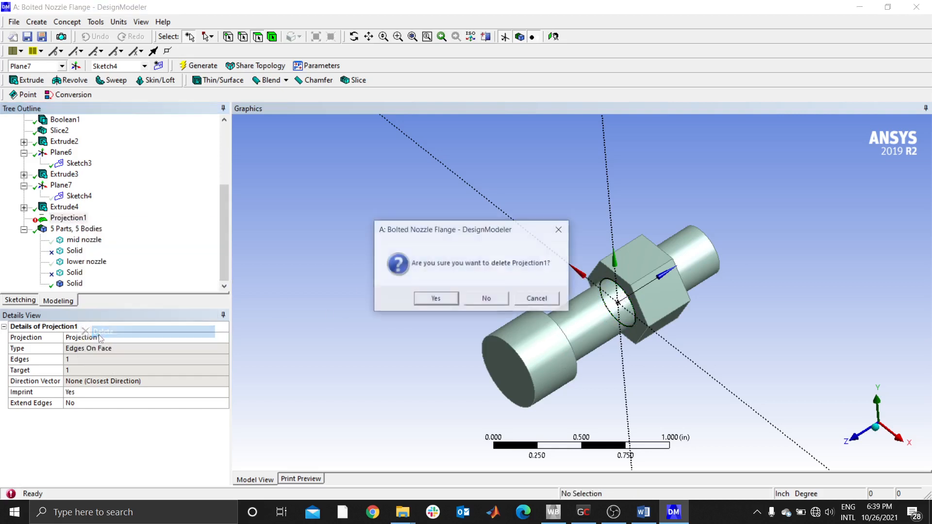
{"action": "left_click", "coordinate": [436, 299]}
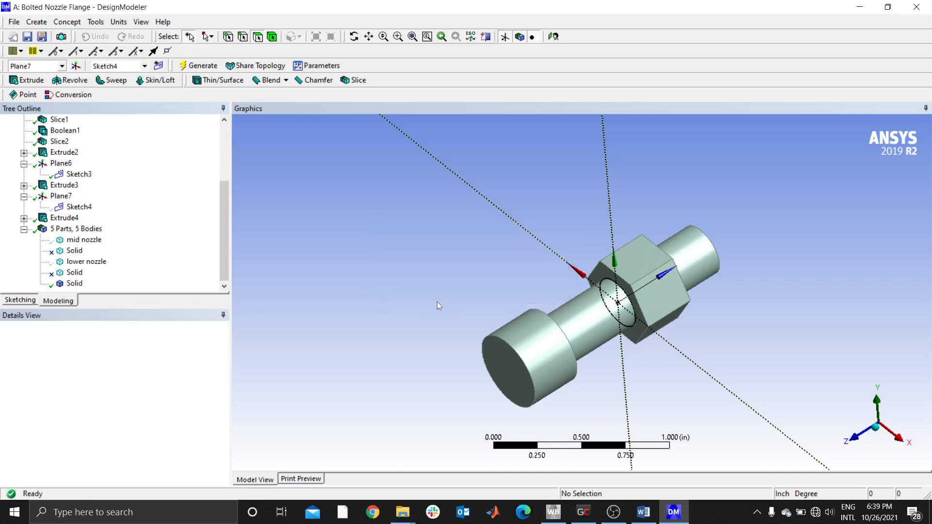
- Examine how the bolt is divided into faces by selecting the head, the shank and the nut's flat faces in turn
{"action": "left_click", "coordinate": [23, 218]}
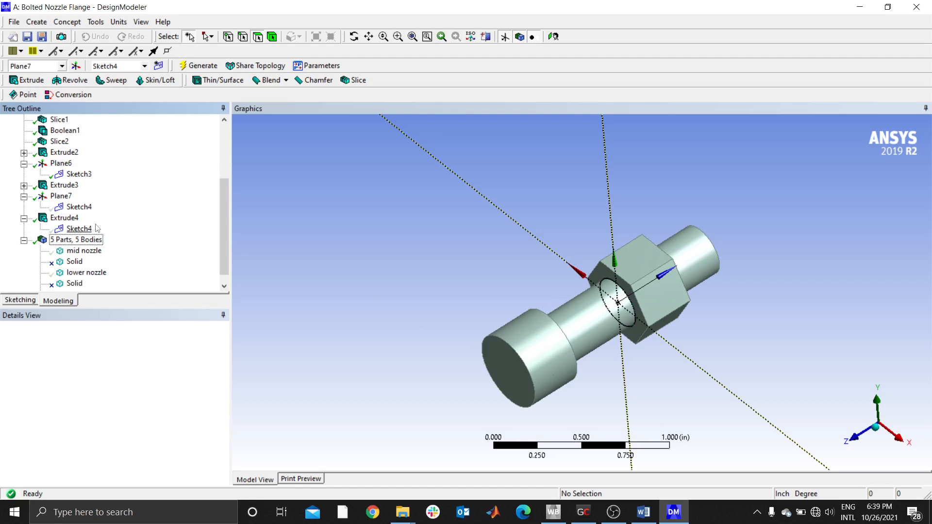
{"action": "left_click", "coordinate": [545, 339]}
{"action": "left_click", "coordinate": [579, 323]}
{"action": "left_click", "coordinate": [545, 350]}
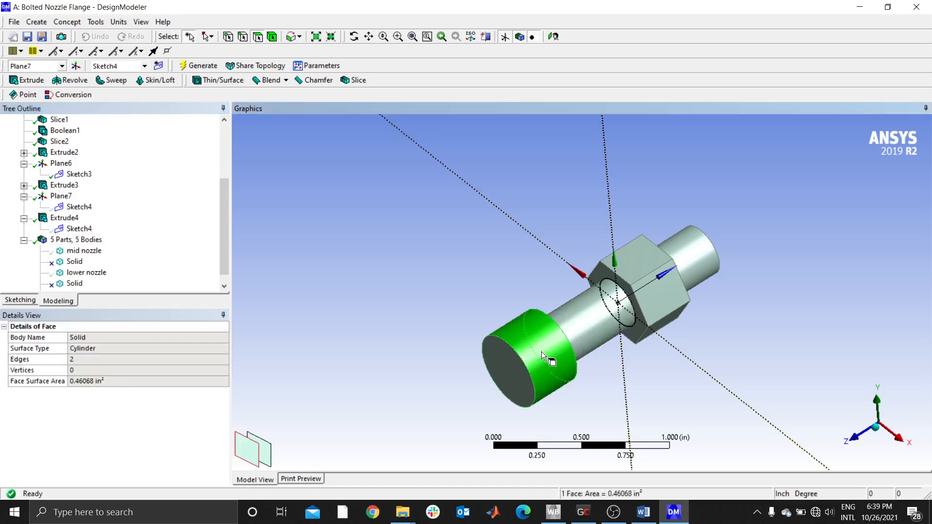
{"action": "left_click", "coordinate": [594, 318]}
{"action": "left_click", "coordinate": [548, 349]}
{"action": "left_click", "coordinate": [595, 317]}
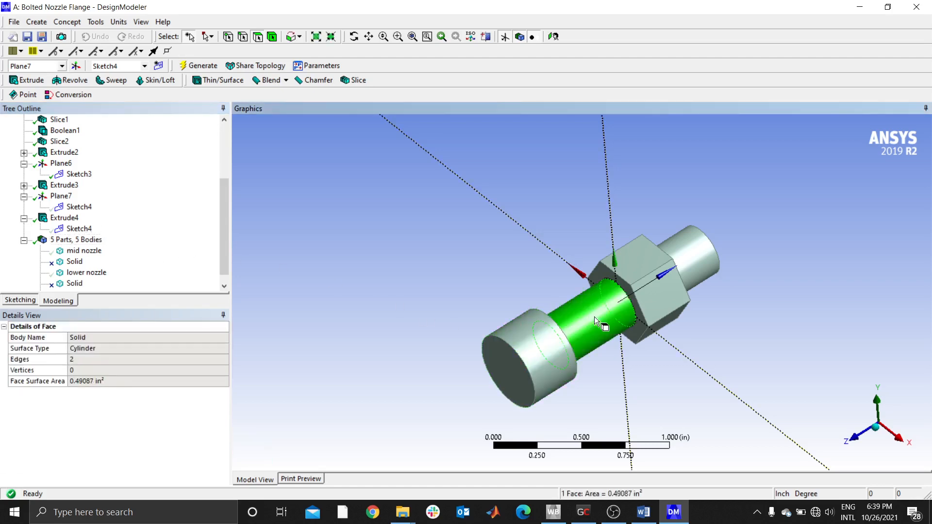
{"action": "left_click", "coordinate": [725, 246]}
{"action": "left_click", "coordinate": [634, 261]}
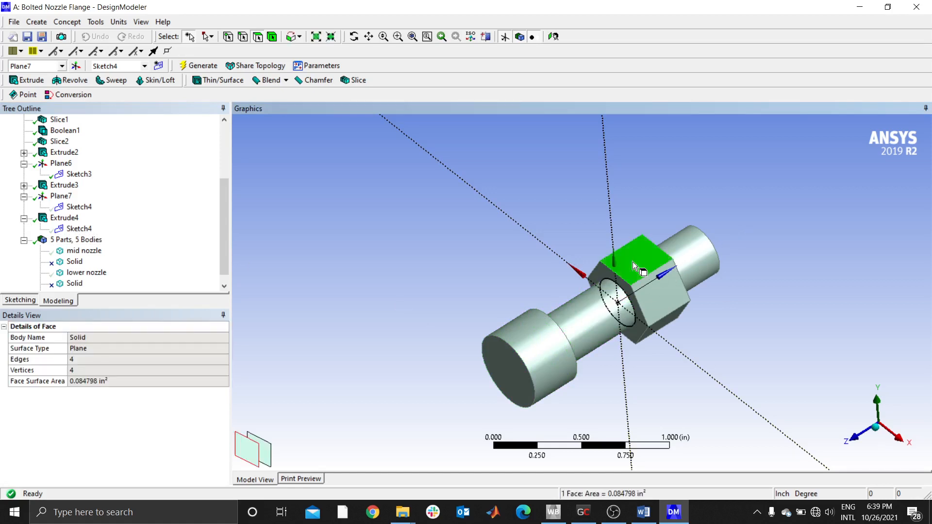
{"action": "left_click", "coordinate": [768, 319]}
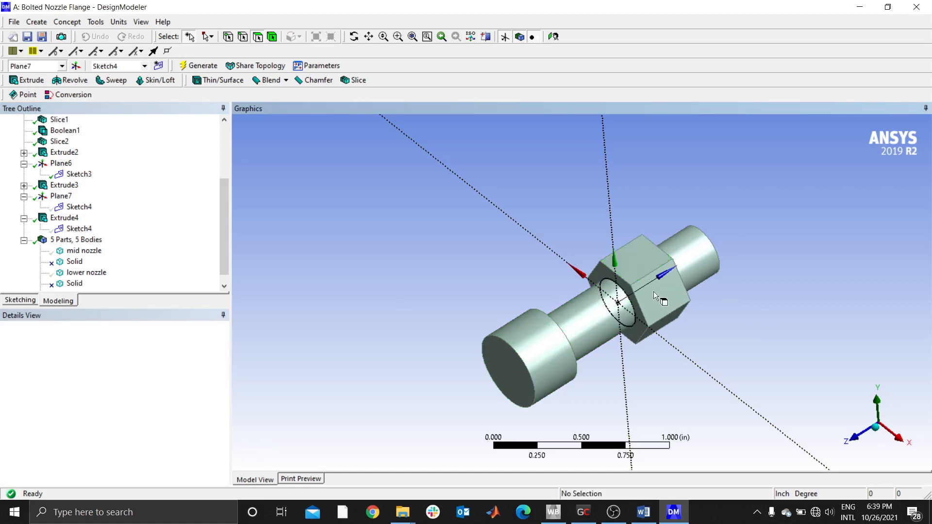
{"action": "left_click", "coordinate": [653, 291]}
- Change the operation of the nut's extrusion, Extrude4, to Add Frozen, regenerate the model, and check the shank's cylindrical face
{"action": "left_click", "coordinate": [68, 218]}
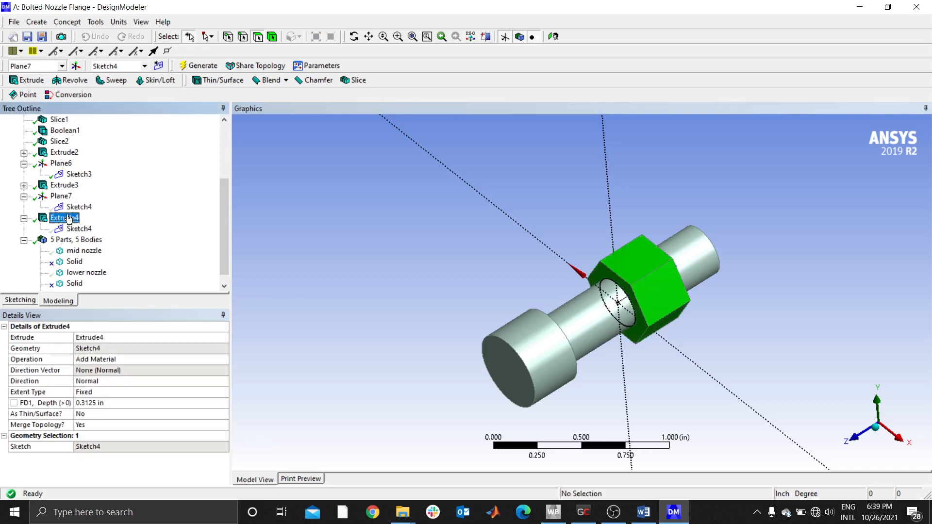
{"action": "left_click", "coordinate": [108, 360]}
{"action": "left_click", "coordinate": [224, 360]}
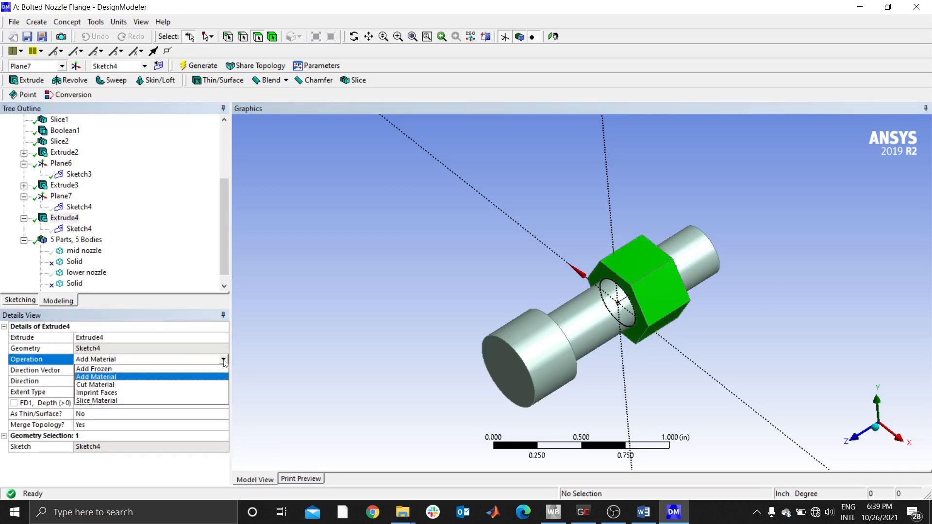
{"action": "left_click", "coordinate": [108, 370]}
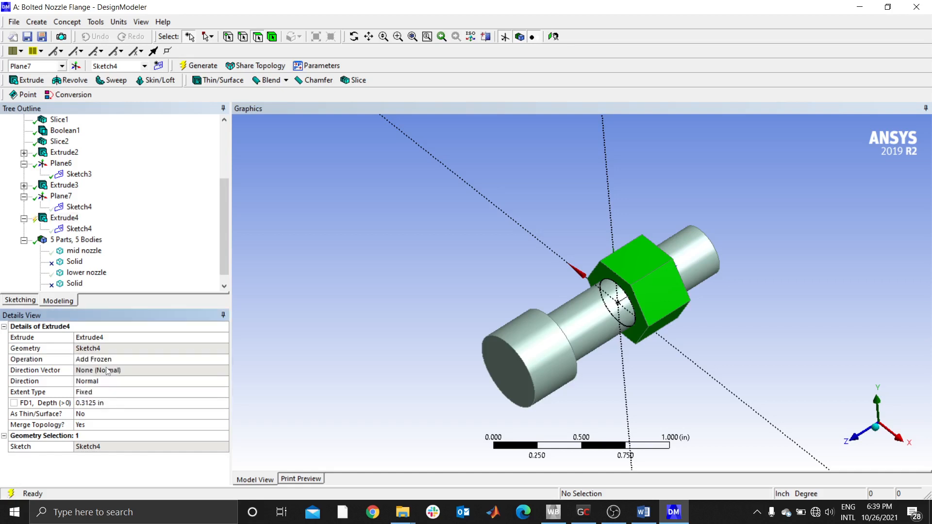
{"action": "left_click", "coordinate": [134, 161]}
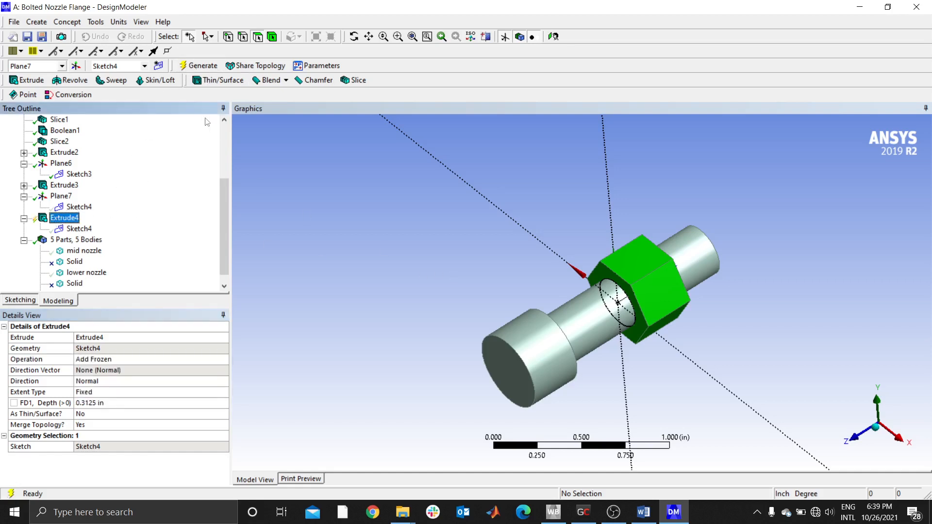
{"action": "left_click", "coordinate": [199, 65]}
{"action": "left_click", "coordinate": [595, 315]}
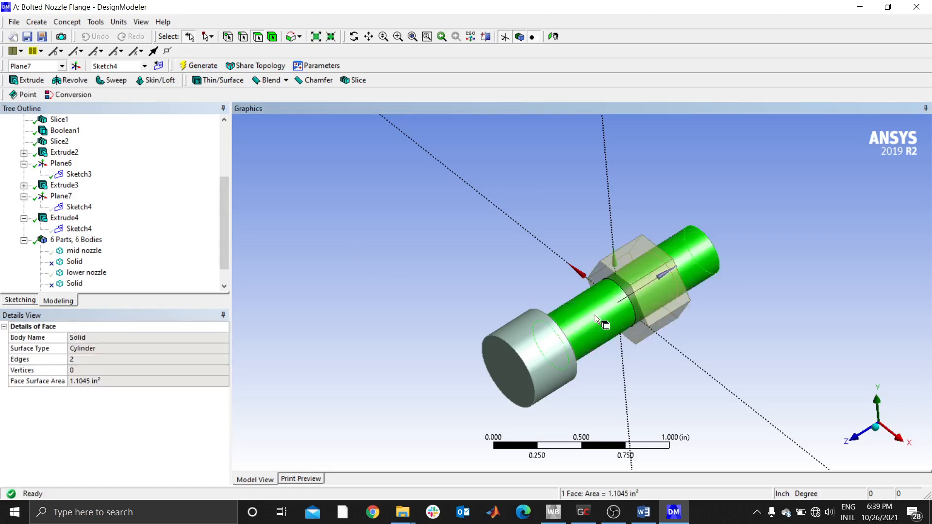
{"action": "left_click", "coordinate": [446, 314]}
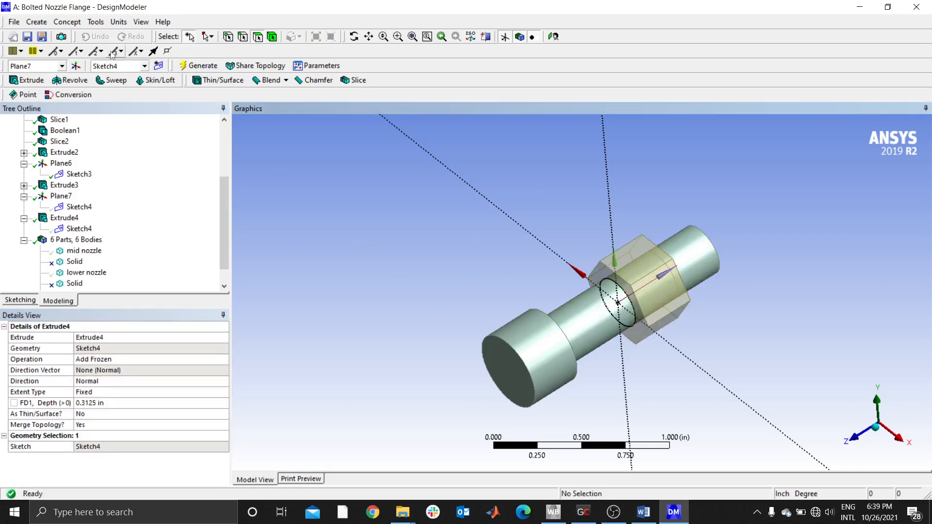
{"action": "left_click", "coordinate": [34, 21]}
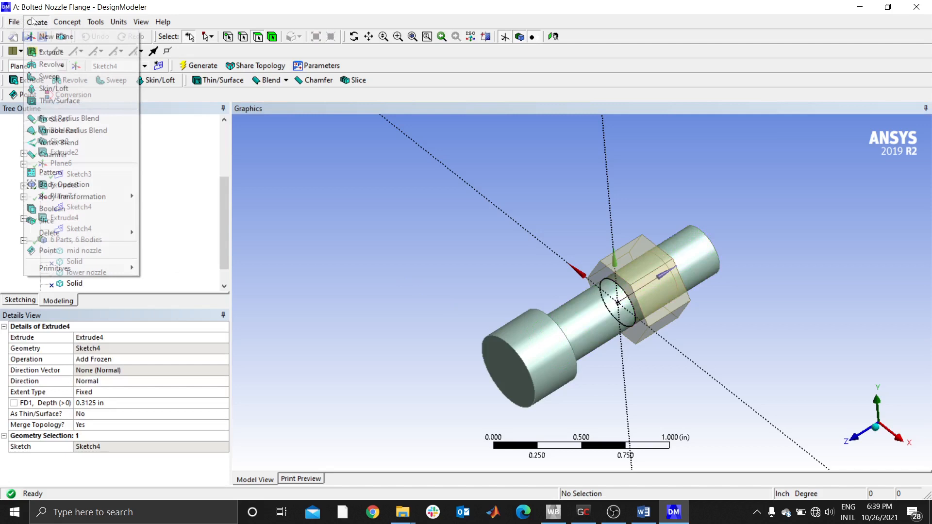
{"action": "left_click", "coordinate": [52, 208]}
{"action": "left_click", "coordinate": [529, 350]}
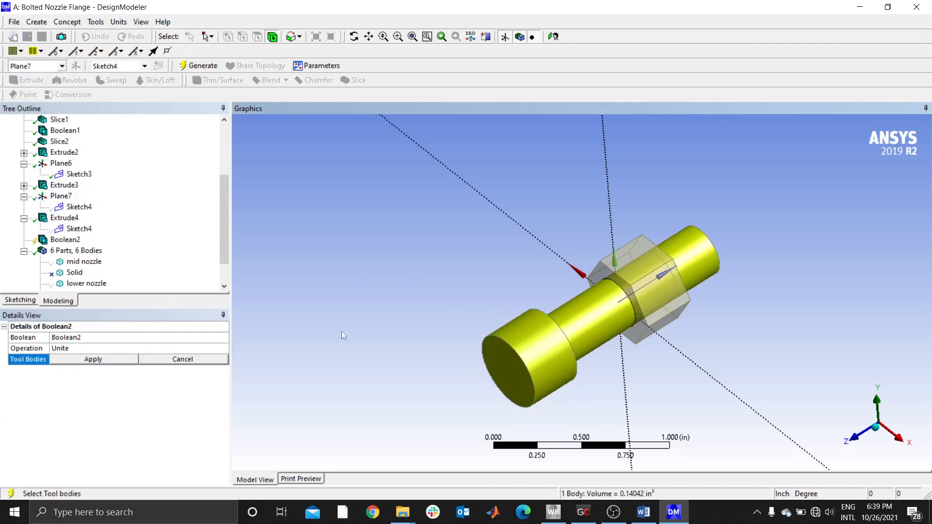
{"action": "left_click", "coordinate": [180, 361]}
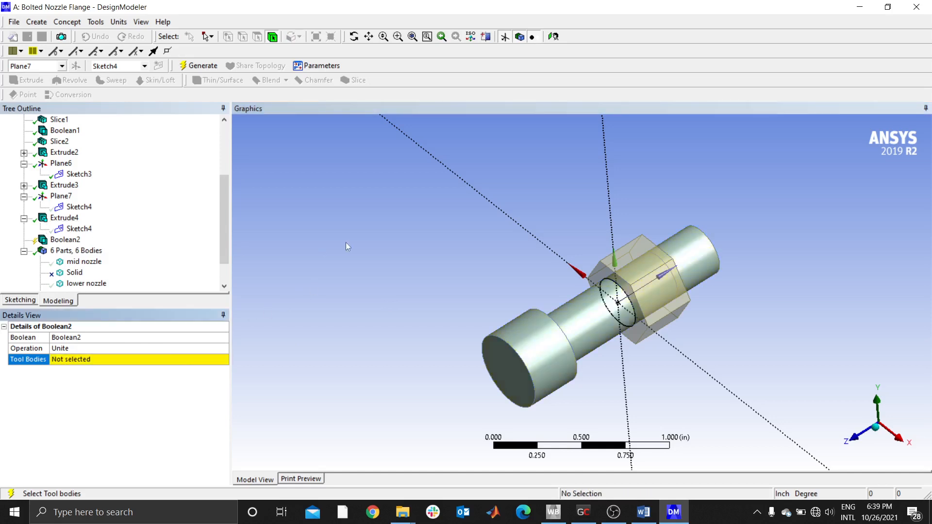
{"action": "left_click", "coordinate": [65, 239]}
{"action": "right_click", "coordinate": [68, 240]}
{"action": "left_click", "coordinate": [88, 247]}
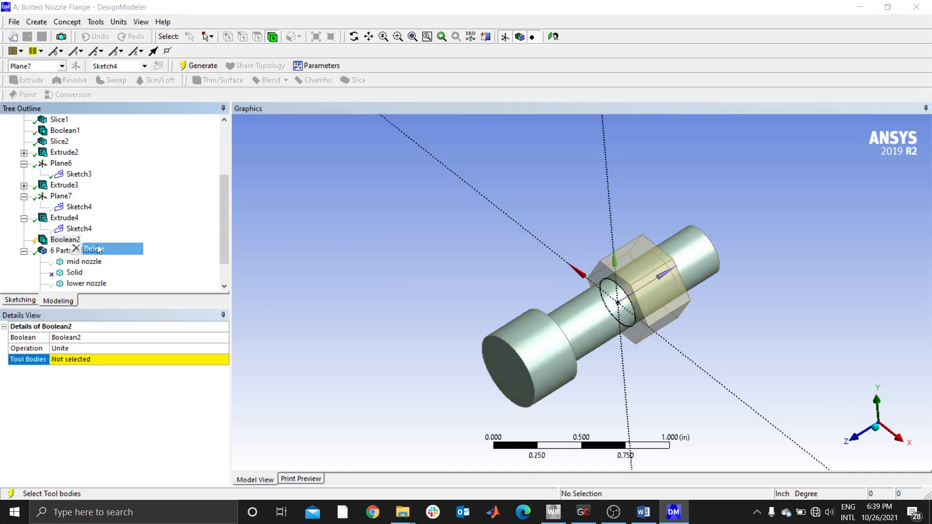
{"action": "left_click", "coordinate": [432, 299]}
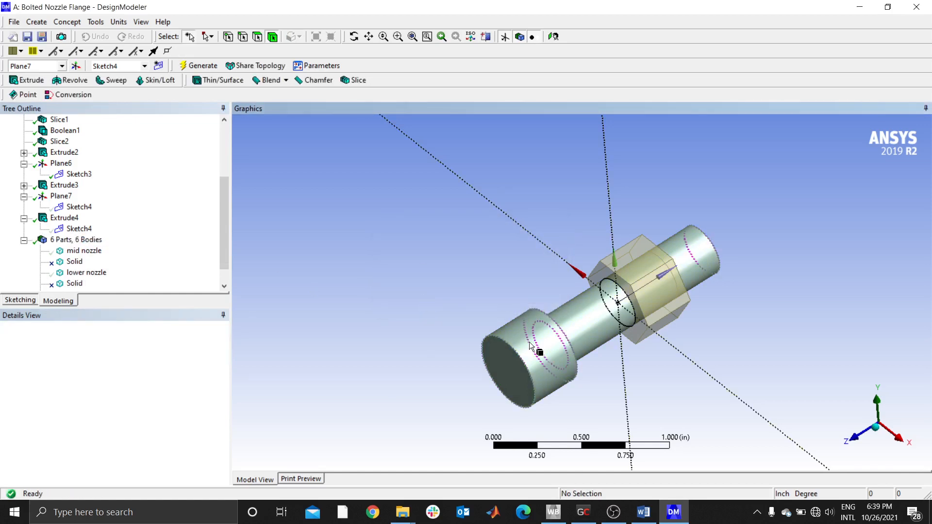
- Check whether the bolt's head and shank form one body separate from the nut
{"action": "left_click", "coordinate": [569, 362]}
{"action": "left_click", "coordinate": [428, 257]}
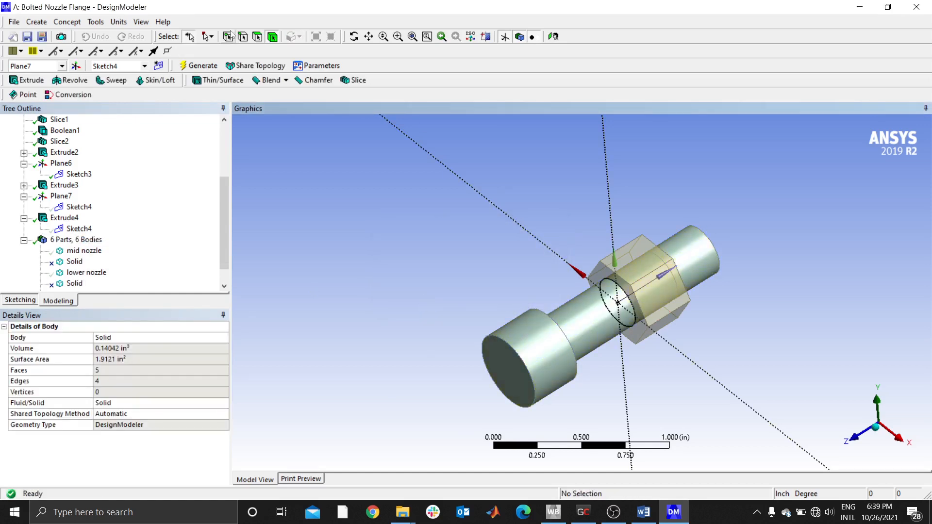
- Start an Edges On Face projection and assign the circular Sketch4 edge at the nut's head-side face as its edge
{"action": "left_click", "coordinate": [94, 22]}
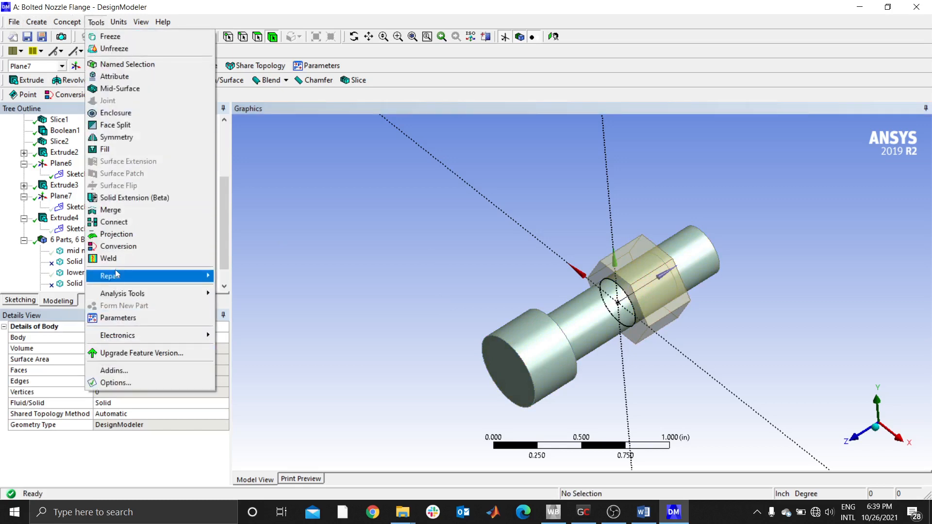
{"action": "left_click", "coordinate": [119, 234]}
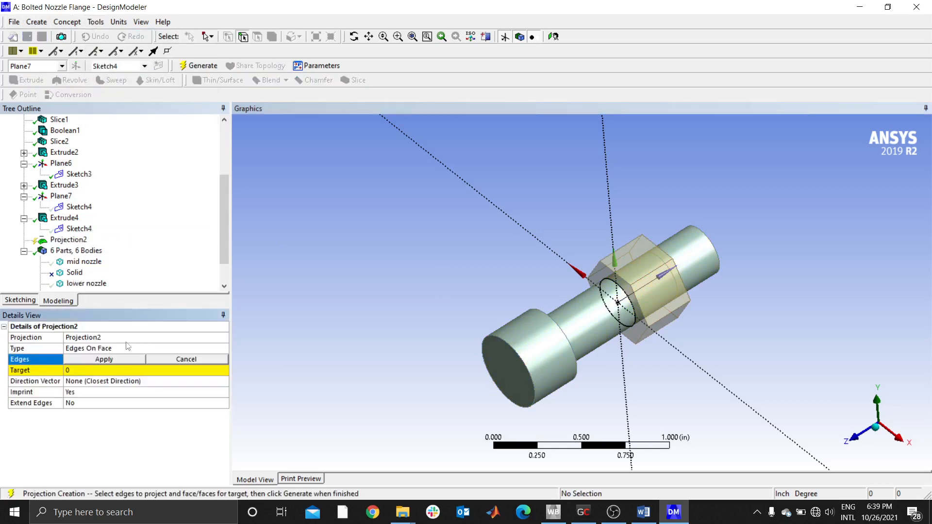
{"action": "left_click", "coordinate": [100, 348]}
{"action": "left_click", "coordinate": [223, 348]}
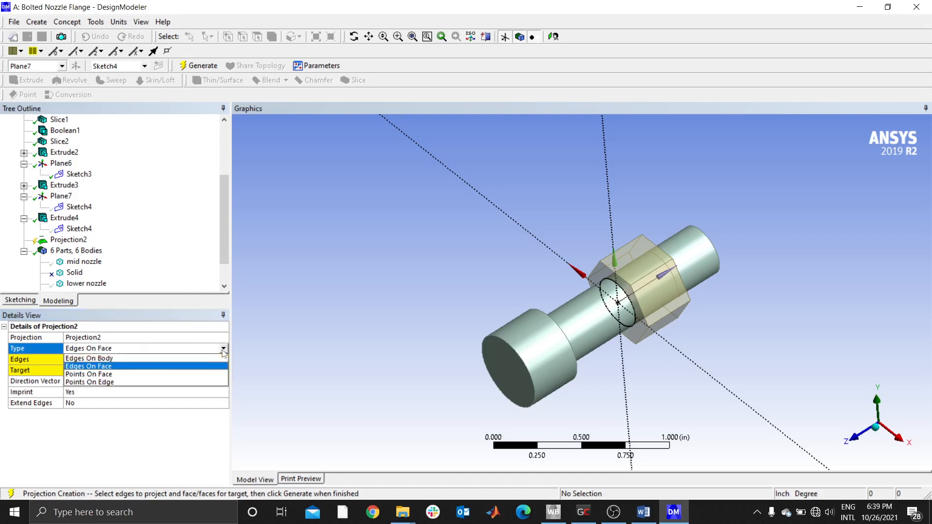
{"action": "left_click", "coordinate": [93, 368]}
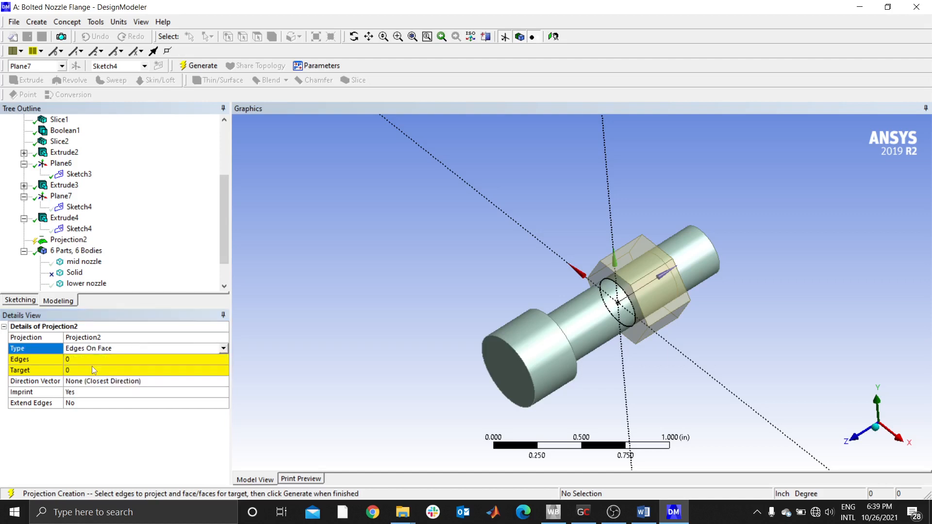
{"action": "left_click", "coordinate": [79, 361]}
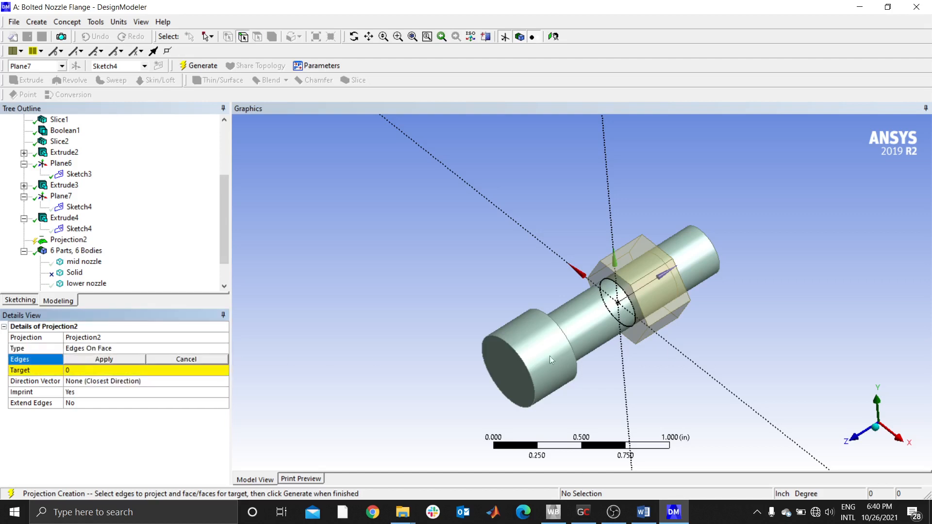
{"action": "left_click", "coordinate": [616, 283]}
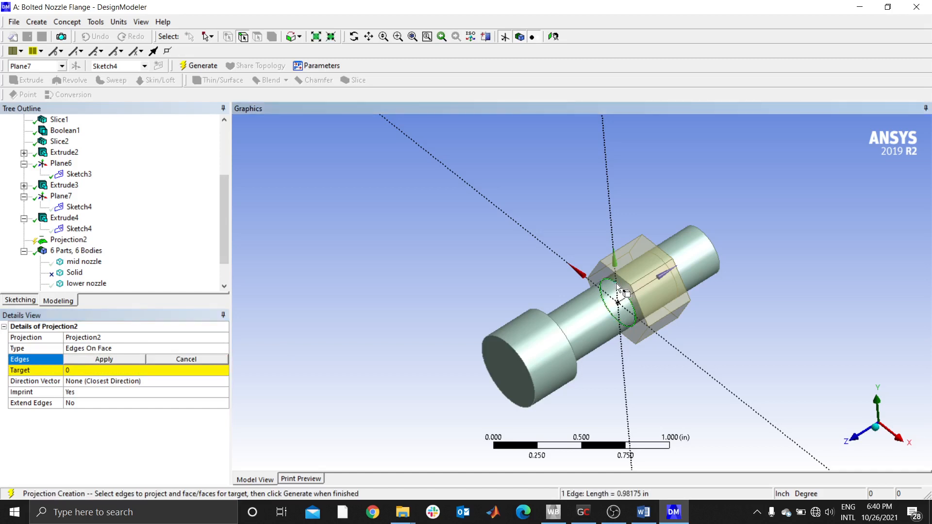
{"action": "left_click", "coordinate": [106, 360]}
- Set the bolt shank's cylindrical face as the projection target and generate the projection
{"action": "left_click", "coordinate": [572, 313]}
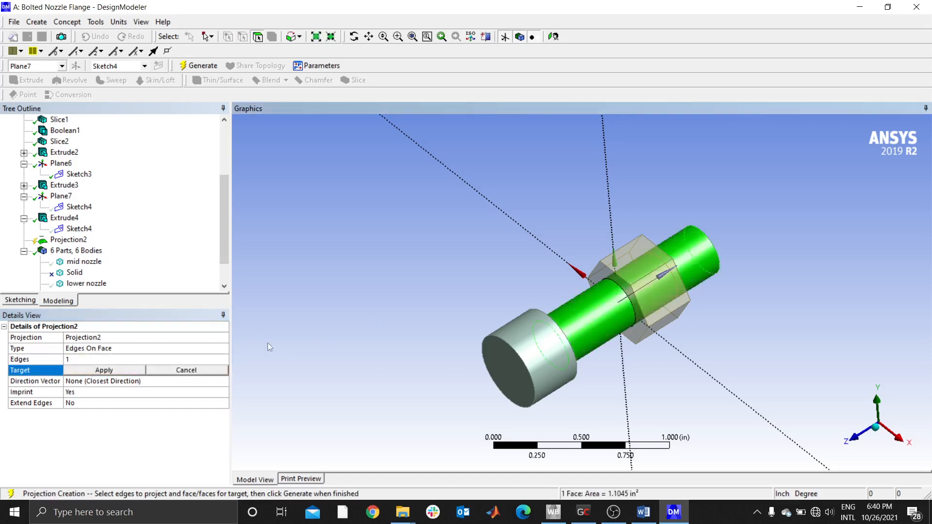
{"action": "left_click", "coordinate": [104, 370]}
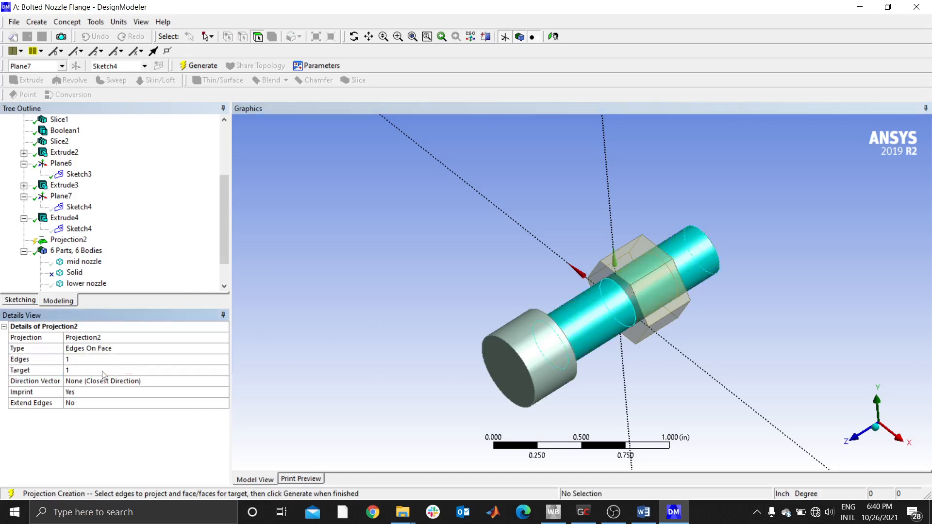
{"action": "left_click", "coordinate": [68, 239]}
{"action": "left_click", "coordinate": [203, 67]}
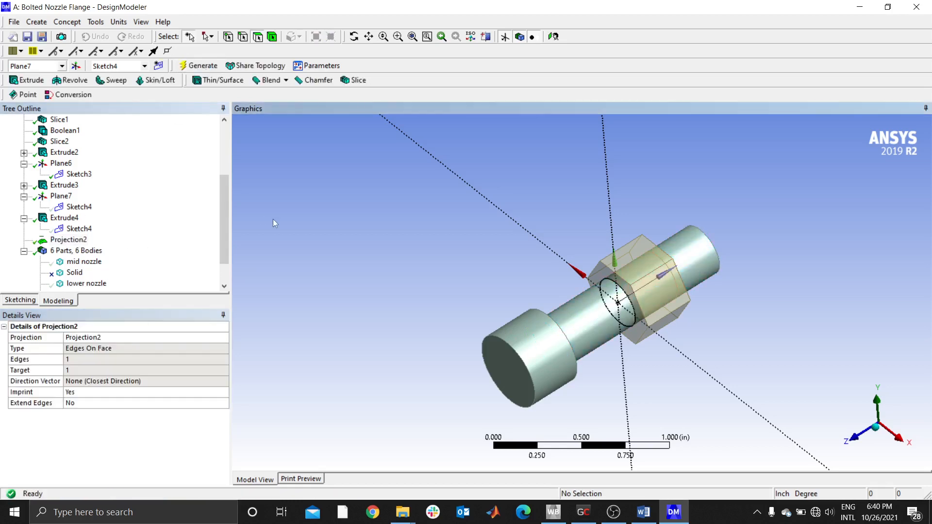
- Check how the shank is split by selecting its cylindrical face on each side of the projected circle
{"action": "left_click", "coordinate": [68, 240]}
{"action": "left_click", "coordinate": [412, 285]}
{"action": "left_click", "coordinate": [584, 300]}
{"action": "left_click", "coordinate": [691, 248]}
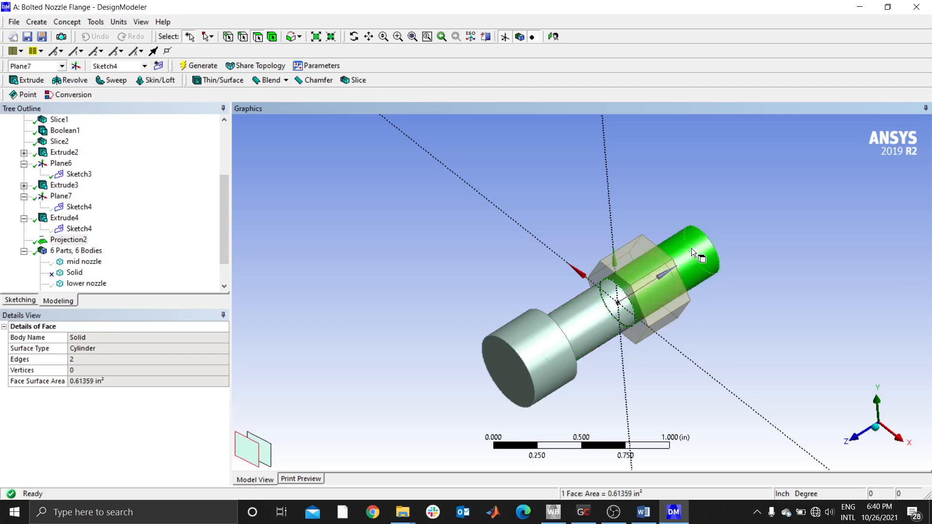
{"action": "left_click", "coordinate": [426, 254]}
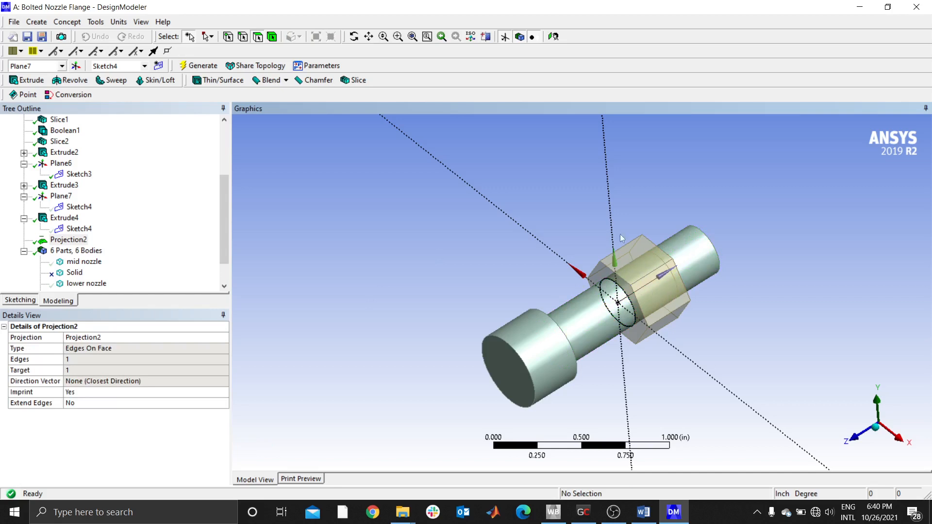
- Isolate the mid nozzle body by hiding all other bodies, and inspect the whole part from several angles
{"action": "scroll", "coordinate": [637, 275], "scroll_direction": "down", "scroll_amount": 4}
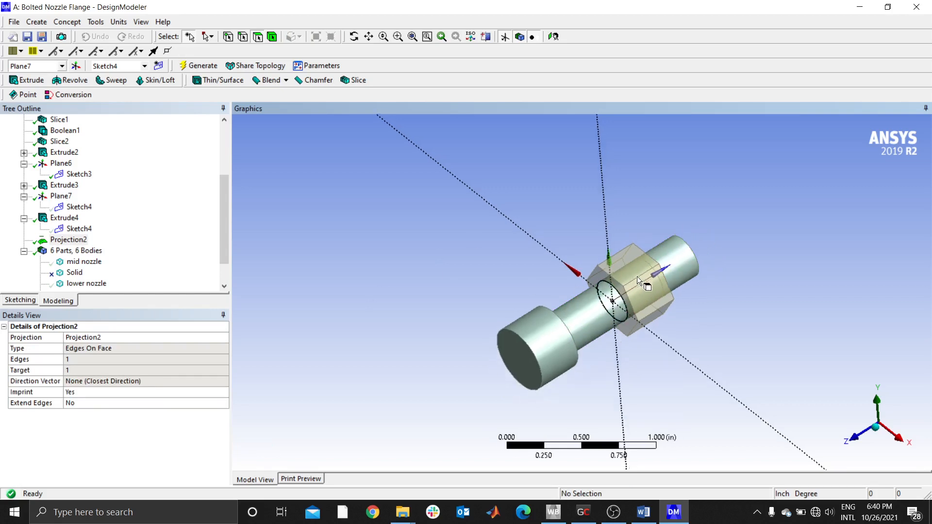
{"action": "scroll", "coordinate": [645, 273], "scroll_direction": "down", "scroll_amount": 2}
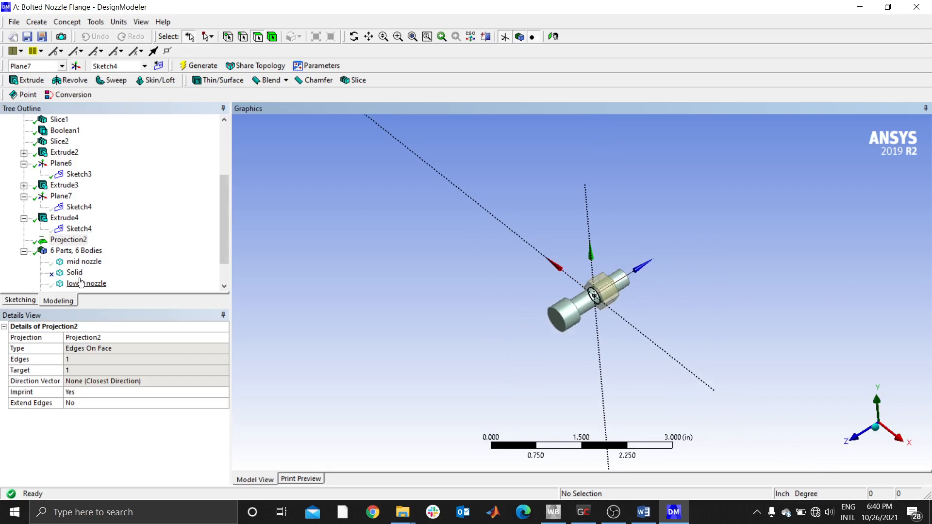
{"action": "left_click", "coordinate": [84, 261]}
{"action": "right_click", "coordinate": [85, 264]}
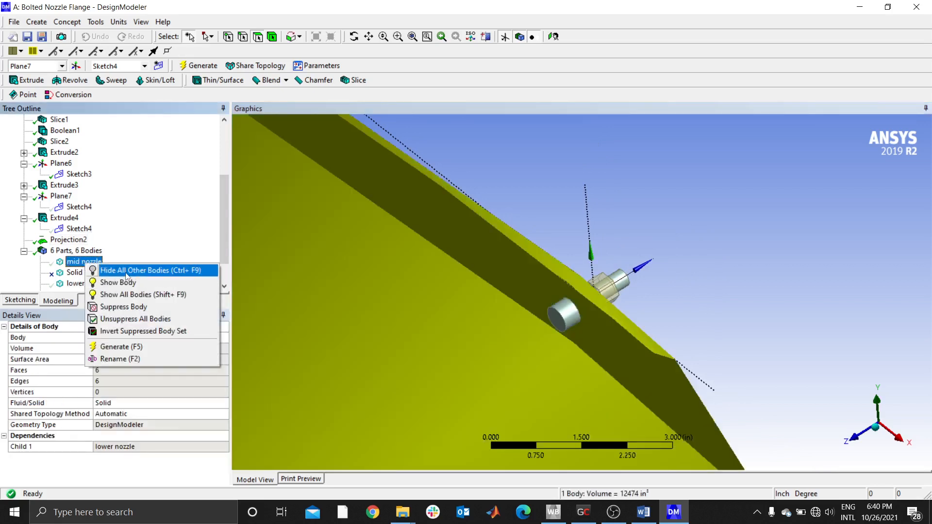
{"action": "left_click", "coordinate": [126, 270]}
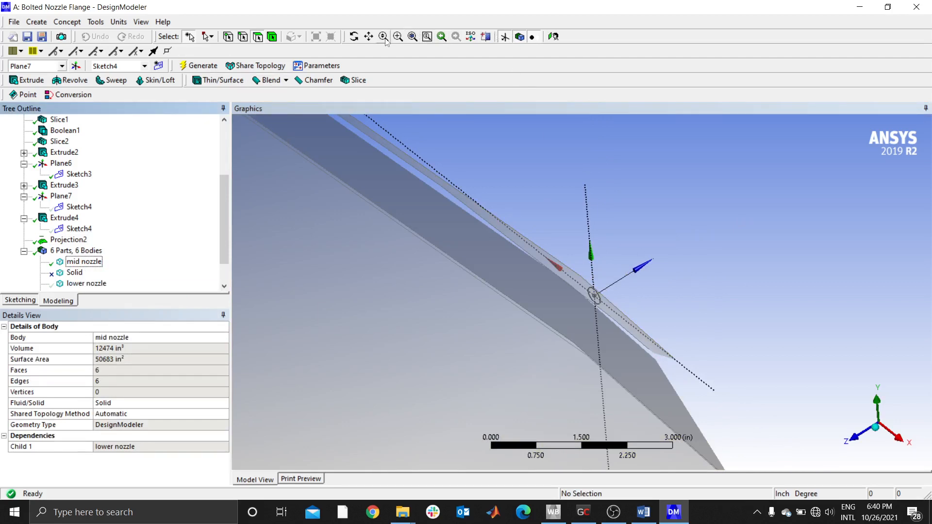
{"action": "left_click", "coordinate": [878, 430]}
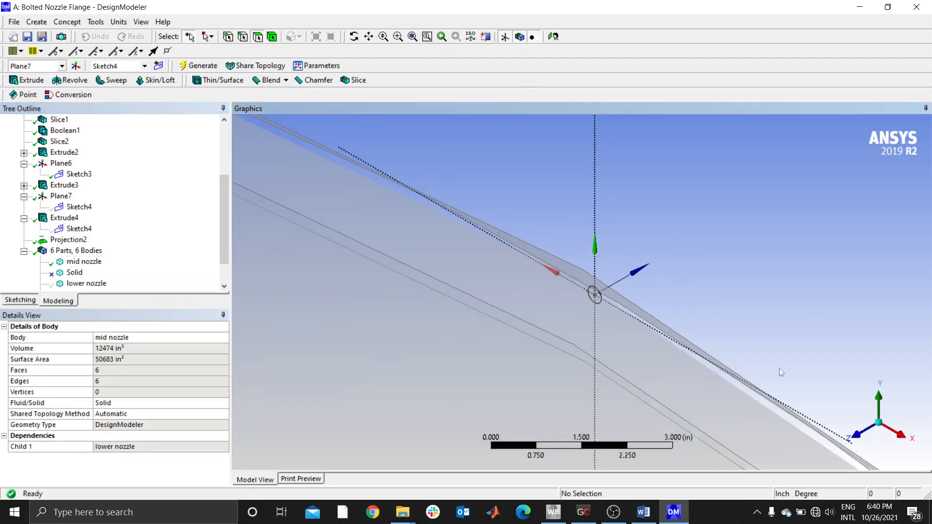
{"action": "left_click", "coordinate": [414, 37]}
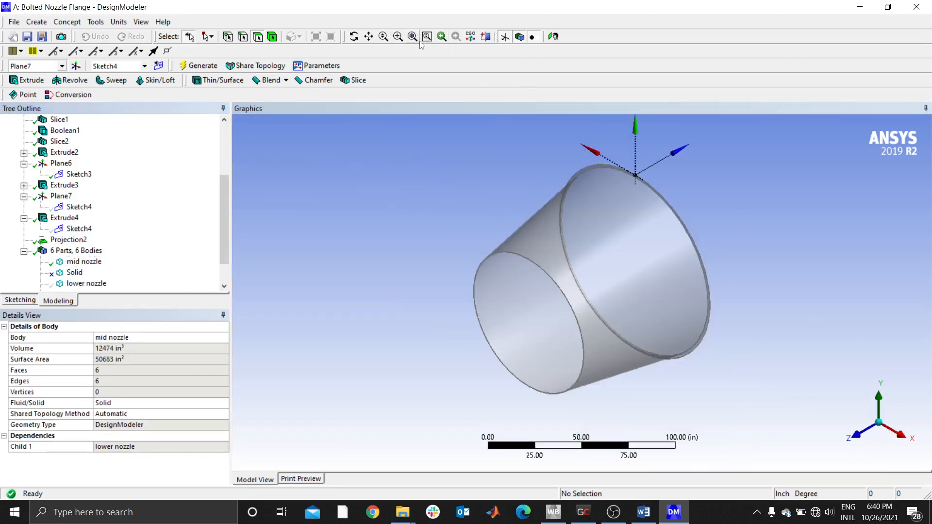
{"action": "middle_click_drag", "start_coordinate": [520, 318], "coordinate": [596, 174]}
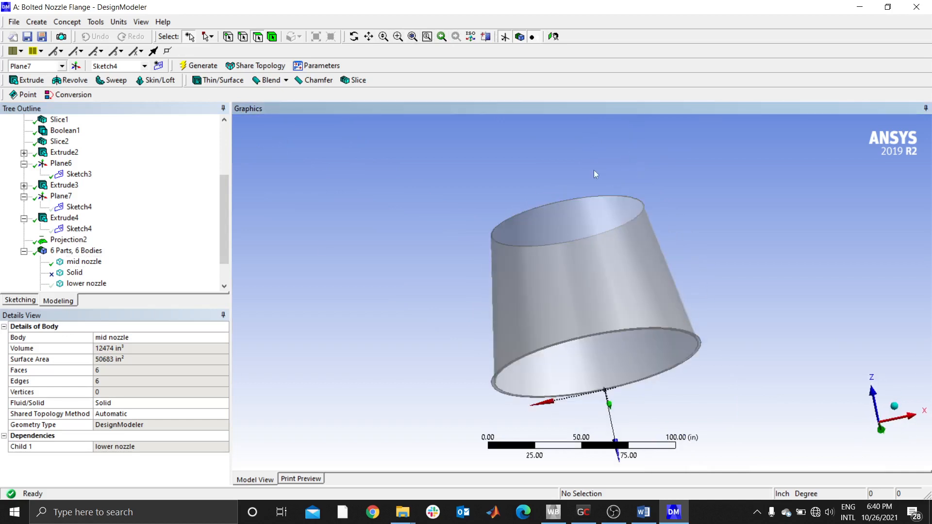
- Show all bodies again and return the nozzle assembly to an isometric view
{"action": "right_click", "coordinate": [70, 261]}
{"action": "left_click", "coordinate": [125, 282]}
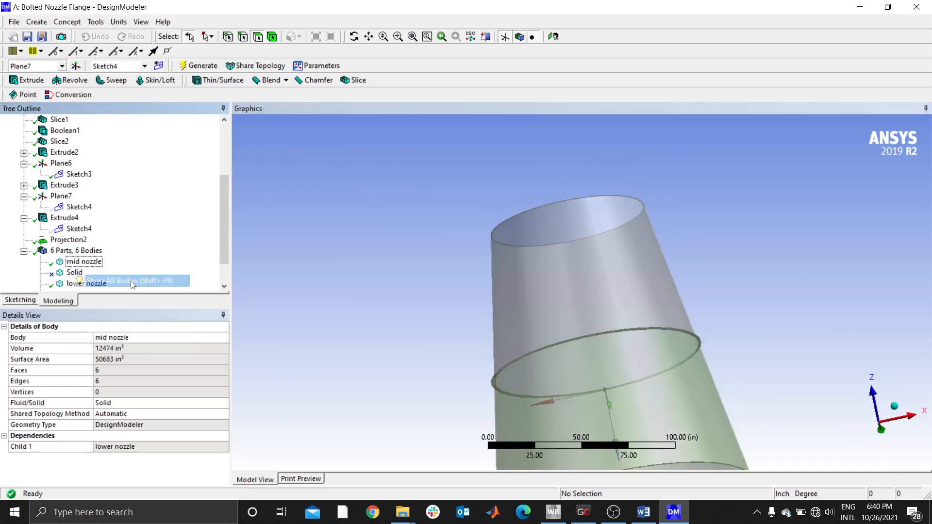
{"action": "middle_click_drag", "start_coordinate": [597, 272], "coordinate": [655, 291]}
{"action": "scroll", "coordinate": [569, 246], "scroll_direction": "up", "scroll_amount": 5}
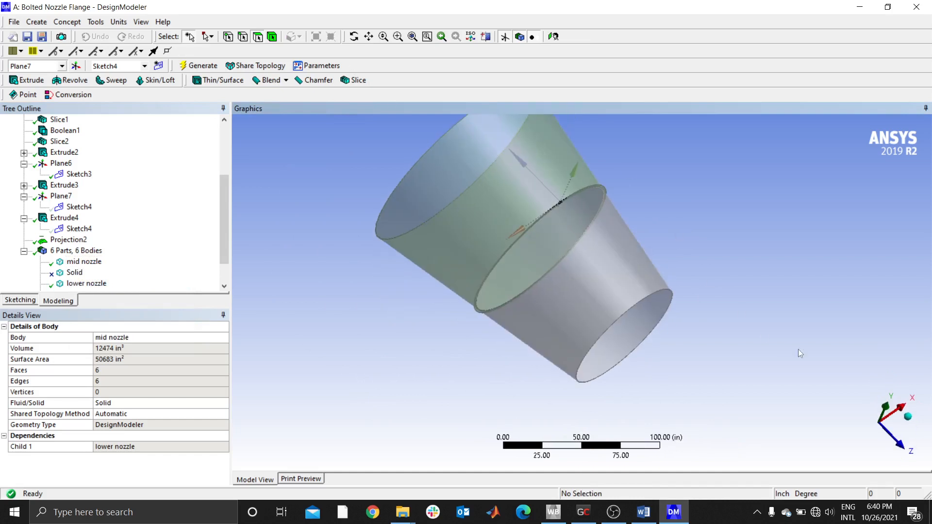
{"action": "left_click", "coordinate": [908, 416]}
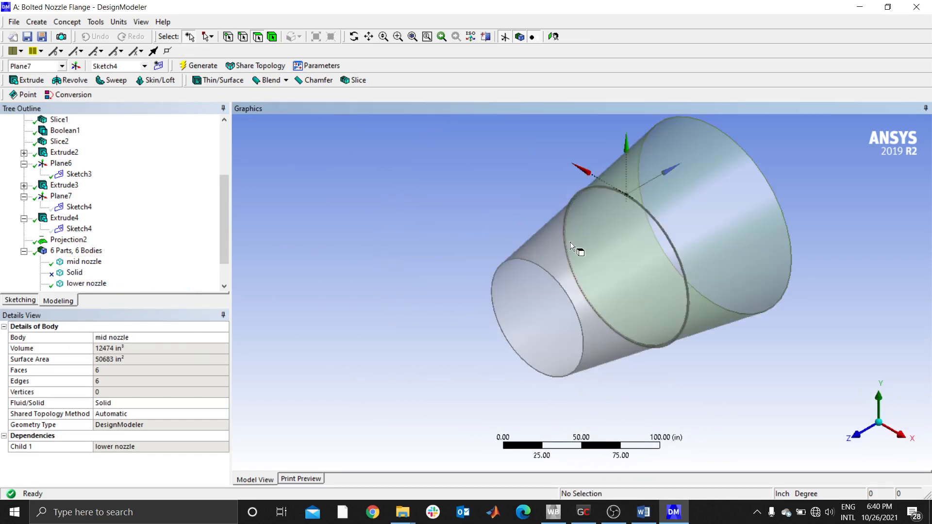
- Switch to the open Word document
{"action": "left_click", "coordinate": [642, 513]}
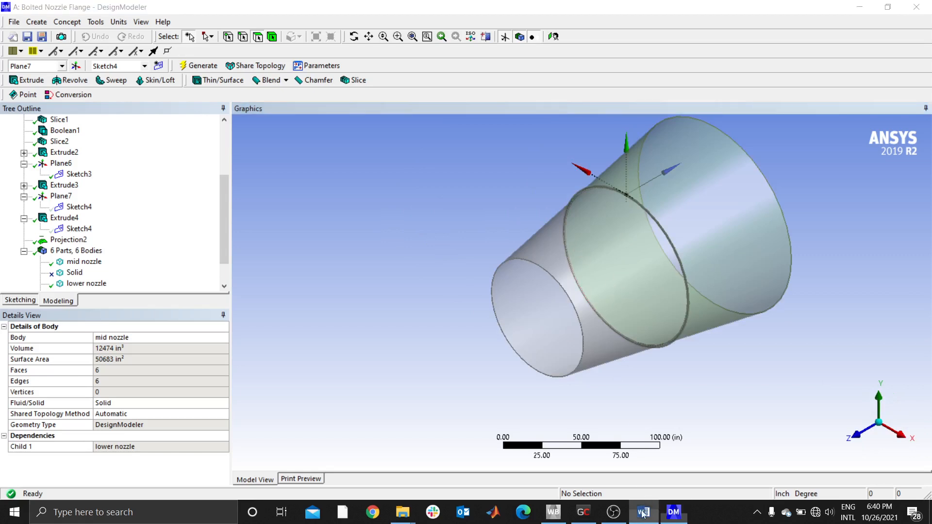